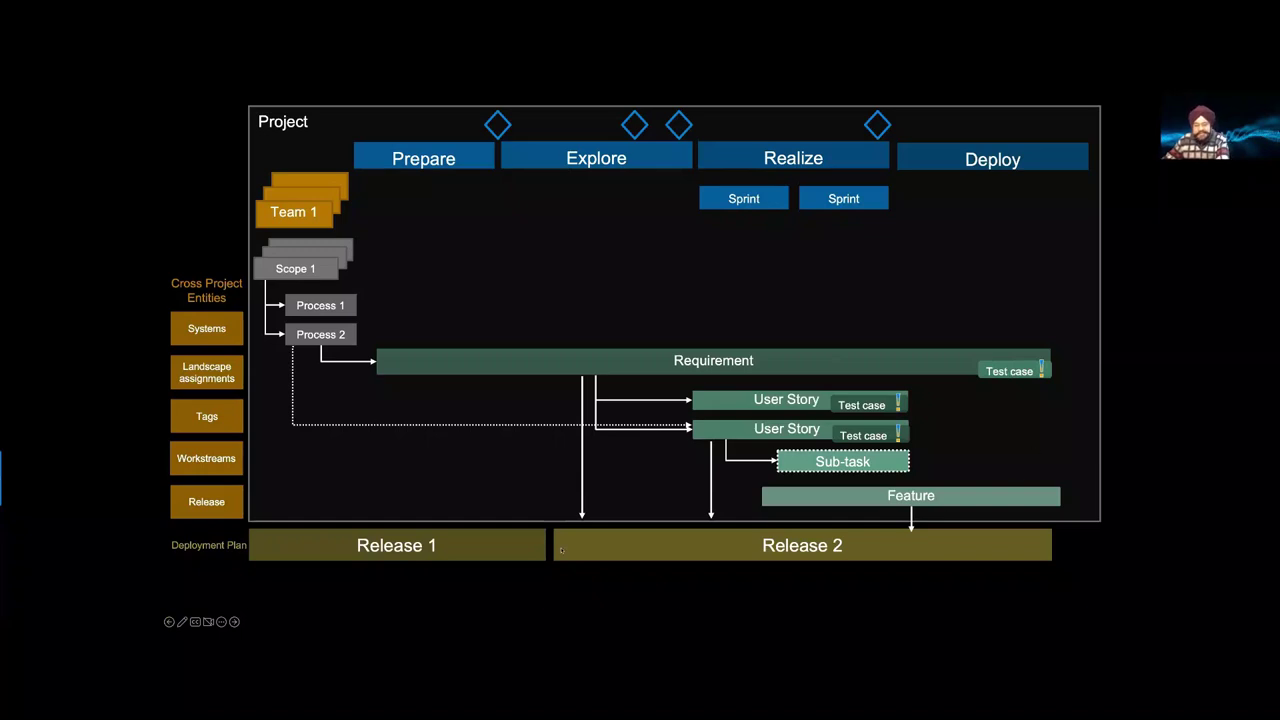
- End the slide show and switch to the SAP Cloud ALM home page in Chrome
key(Escape)
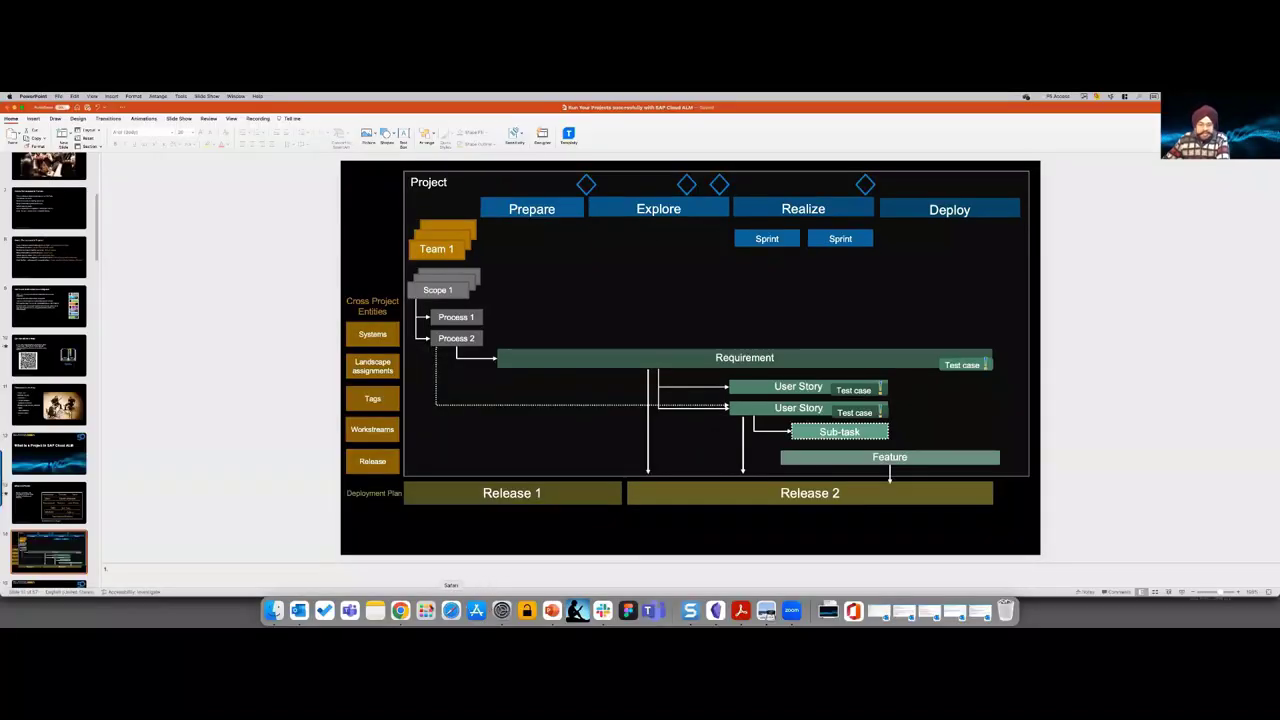
click(400, 608)
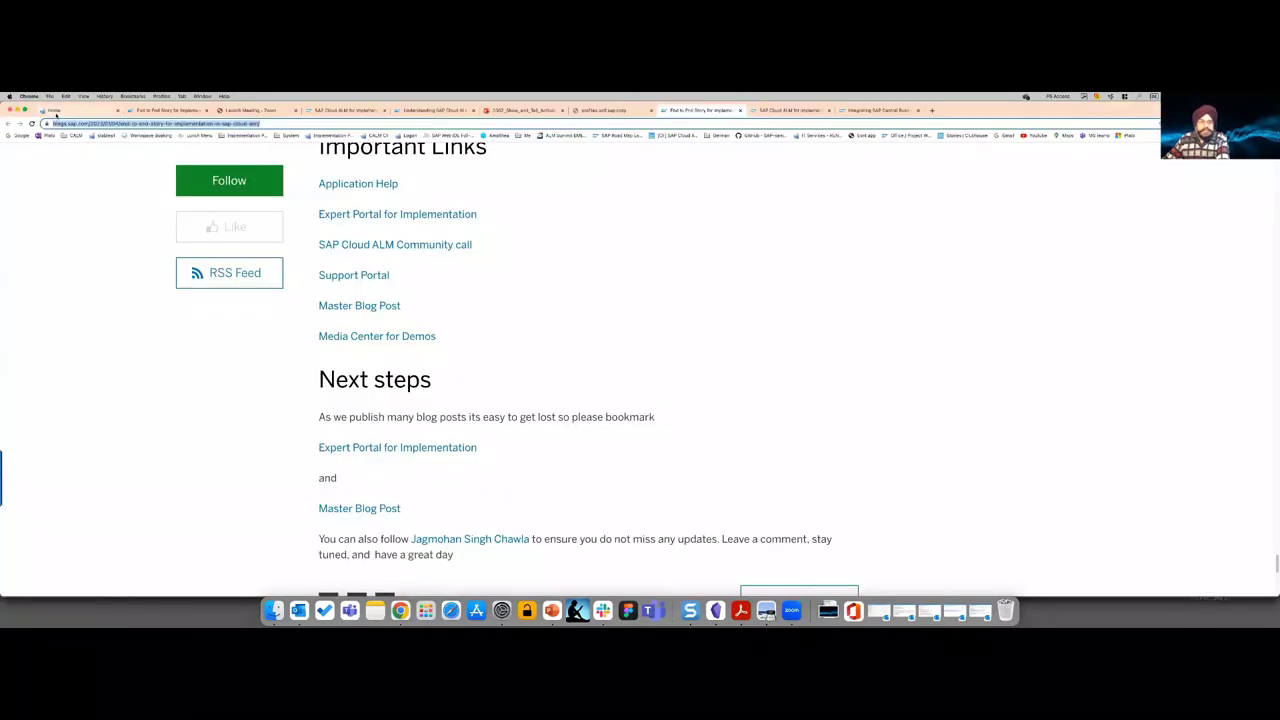
click(56, 110)
click(664, 394)
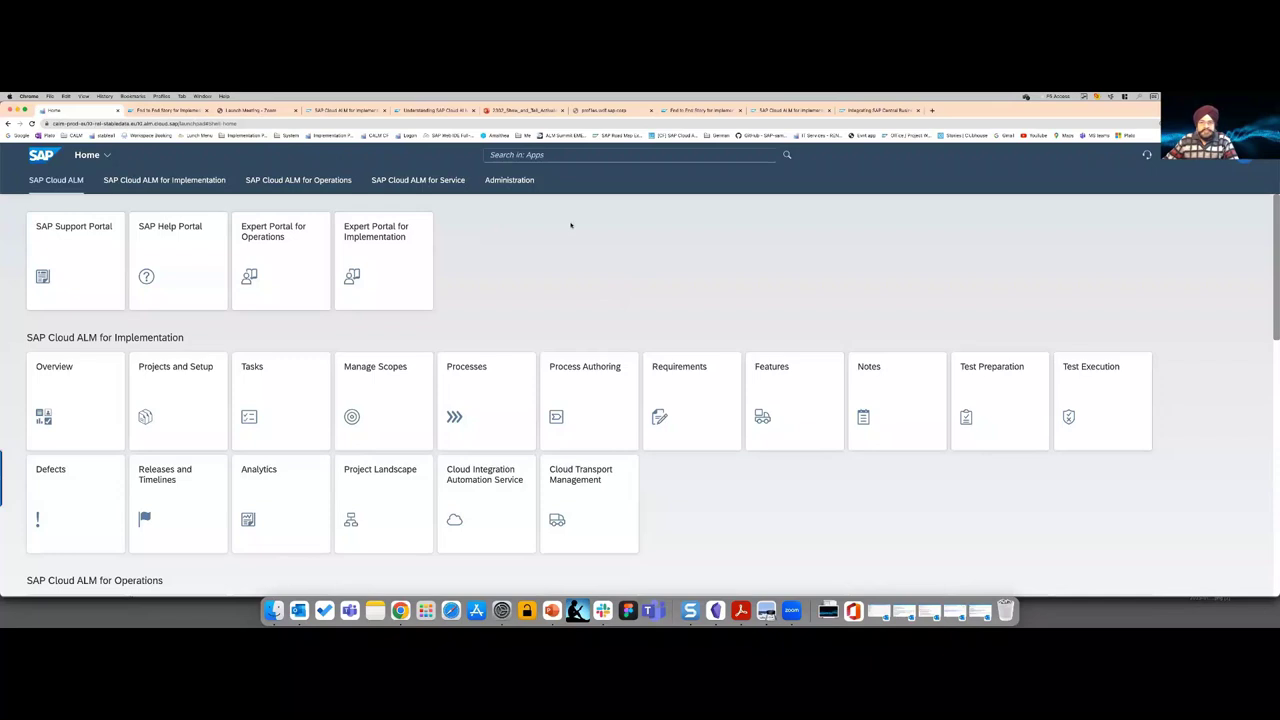
scroll(560, 232, down, 1)
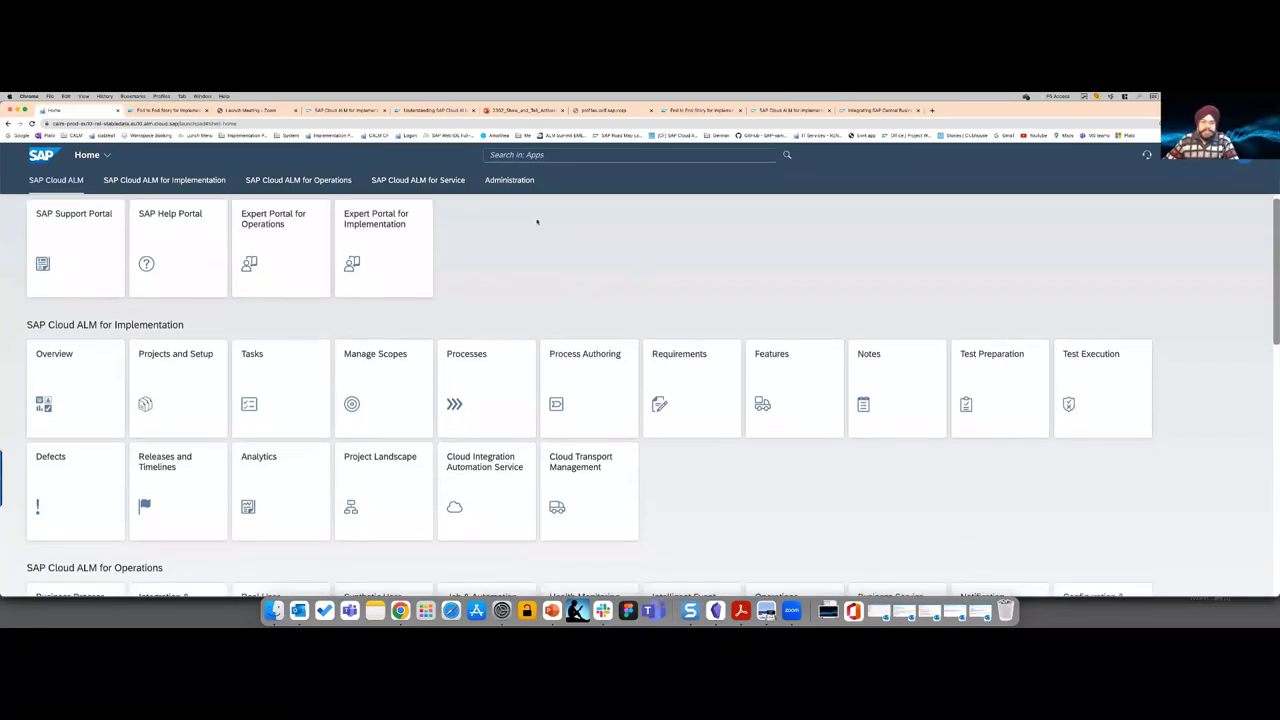
- Open User Management from the Administration apps and display the list of users
click(510, 180)
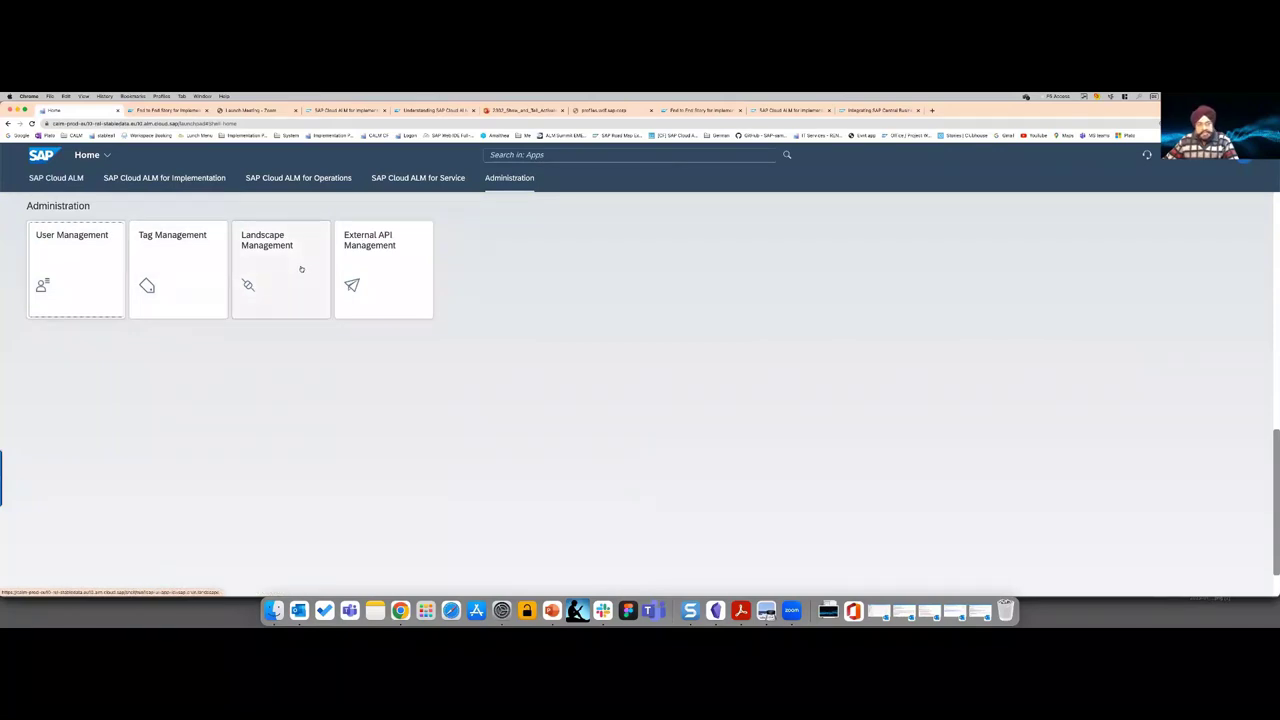
scroll(200, 300, up, 1)
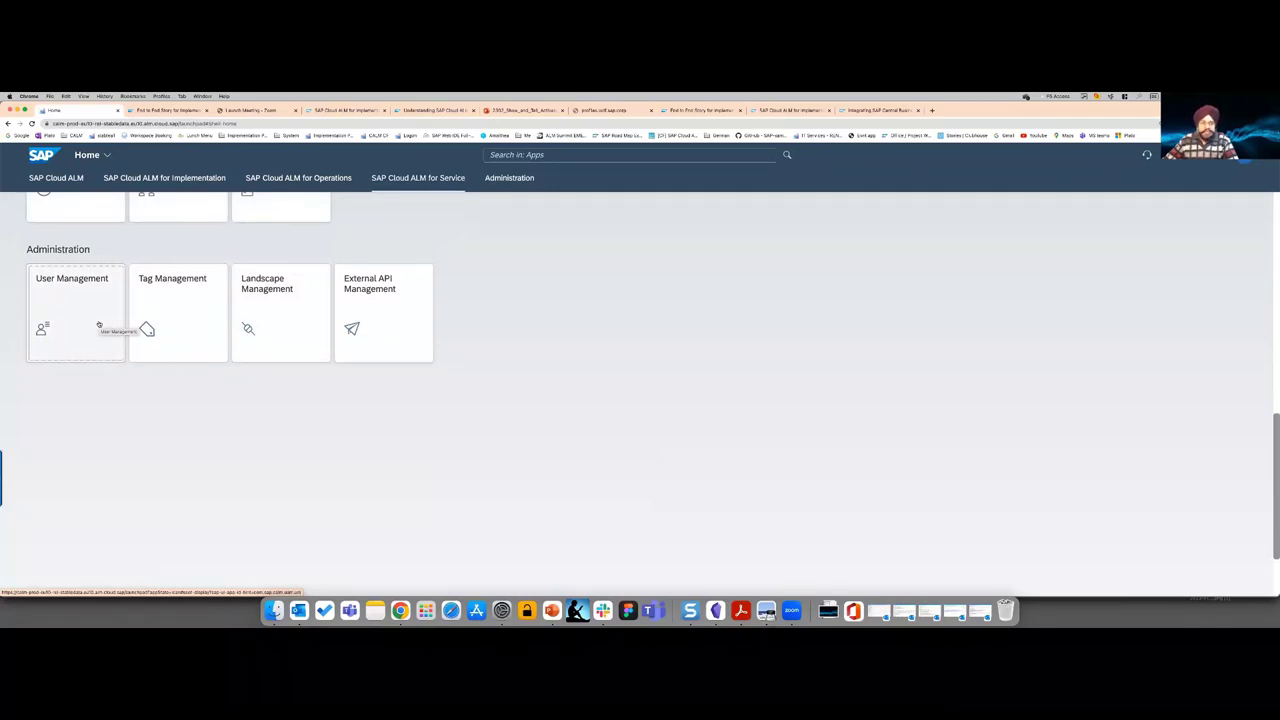
click(99, 324)
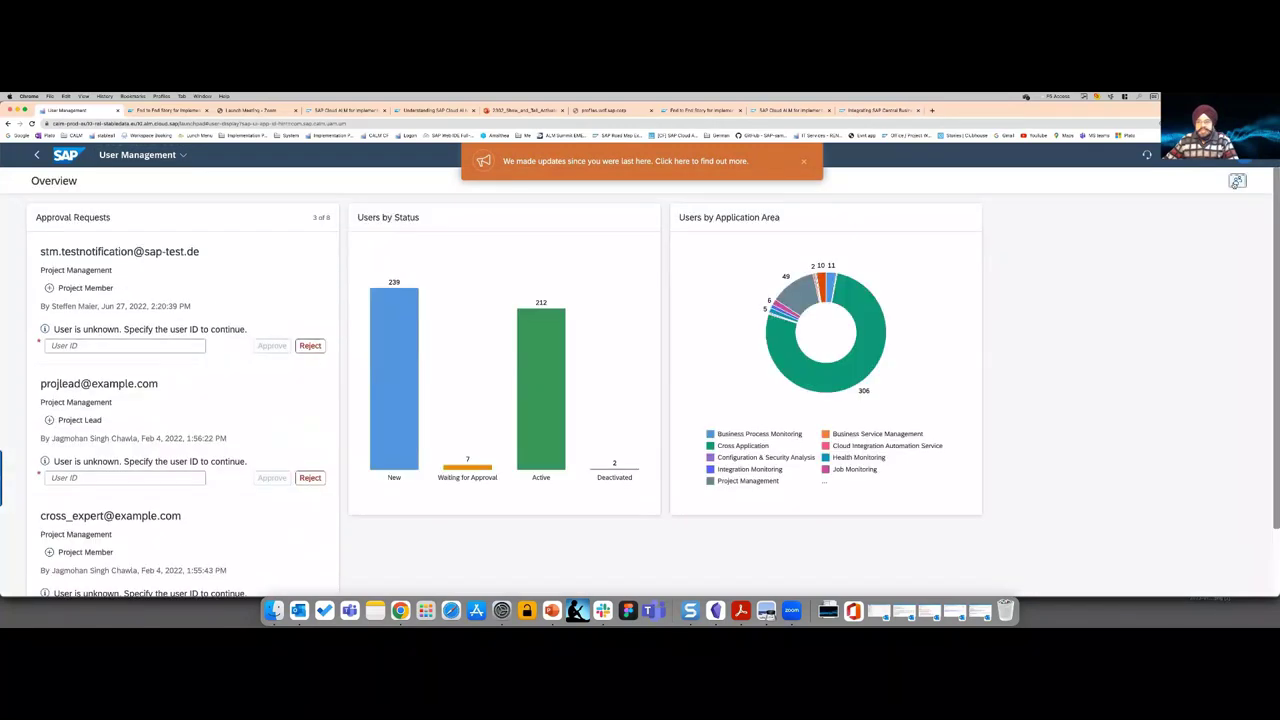
click(1233, 185)
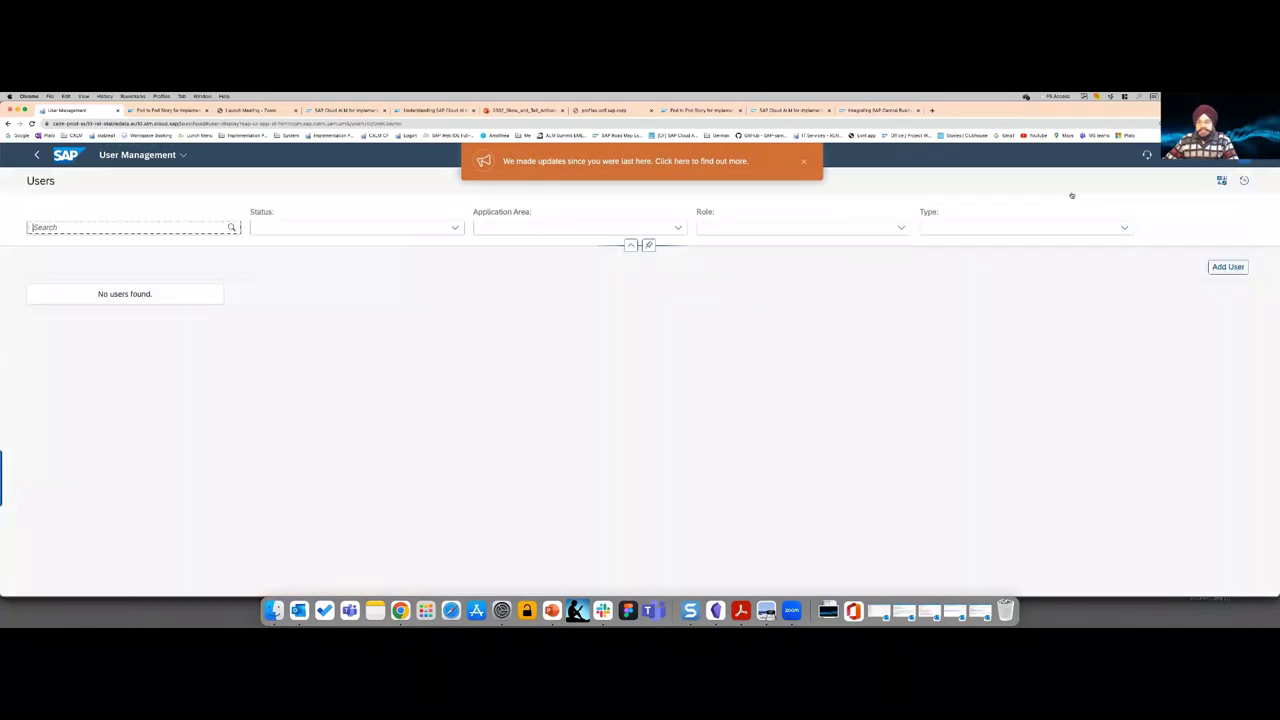
- Start a new user entry and view the available Project Management roles without assigning any
click(1222, 266)
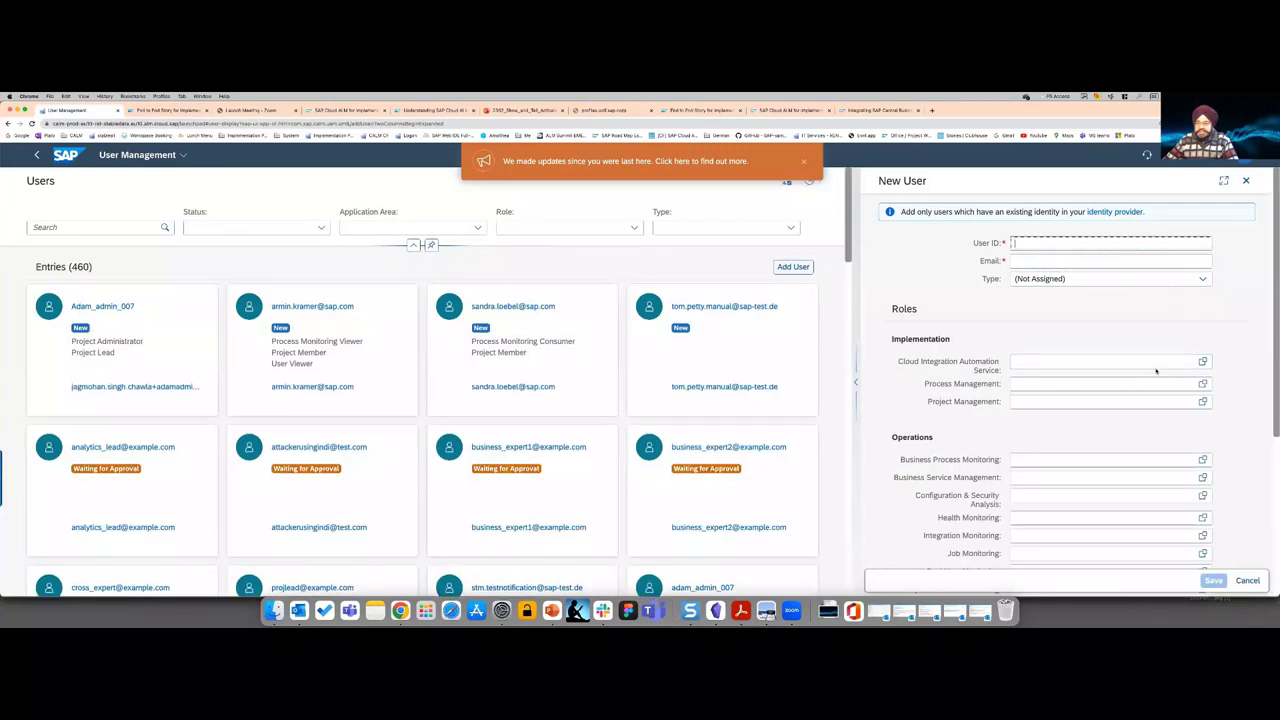
click(1200, 400)
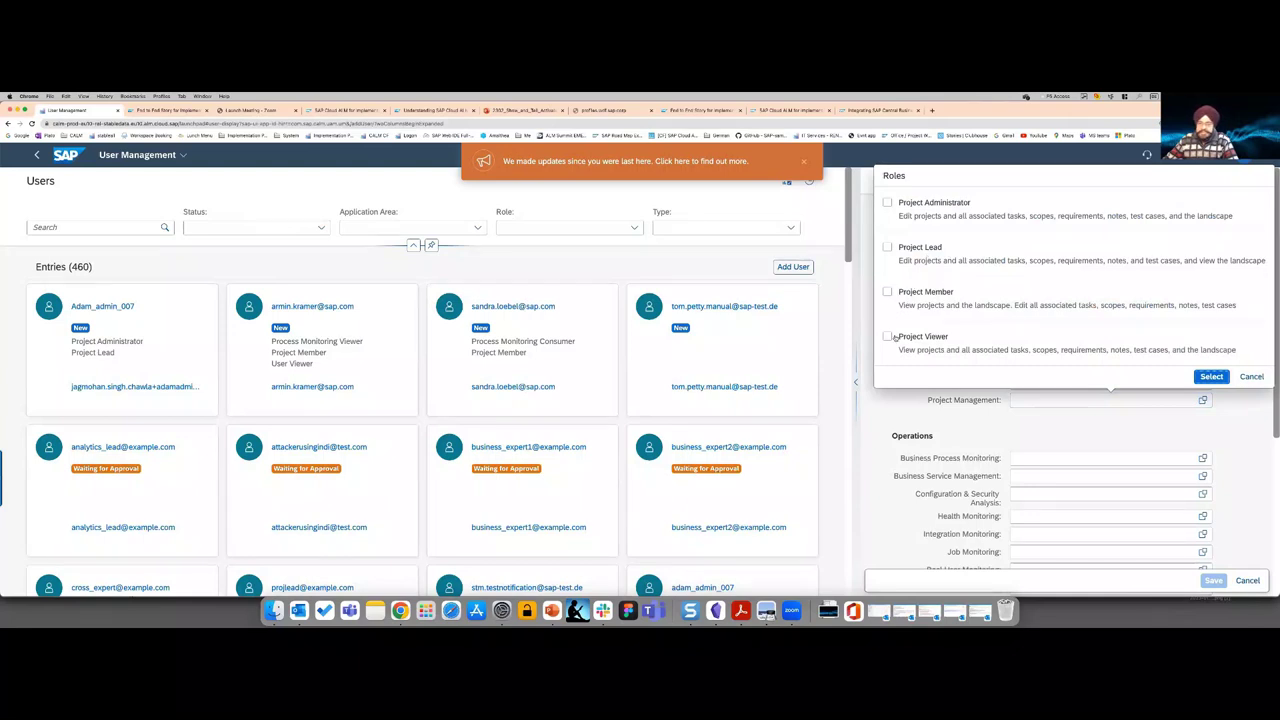
click(1251, 376)
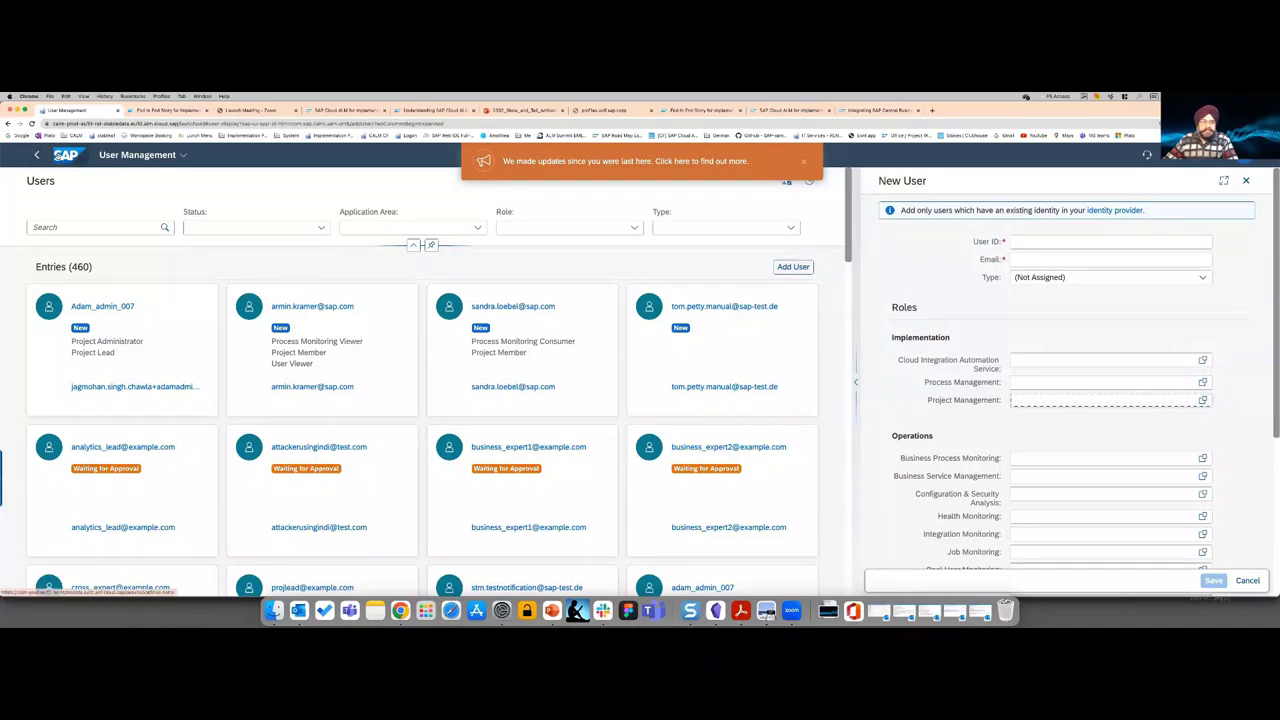
- Return to the home page and open the Projects and Setup app for implementation
click(66, 155)
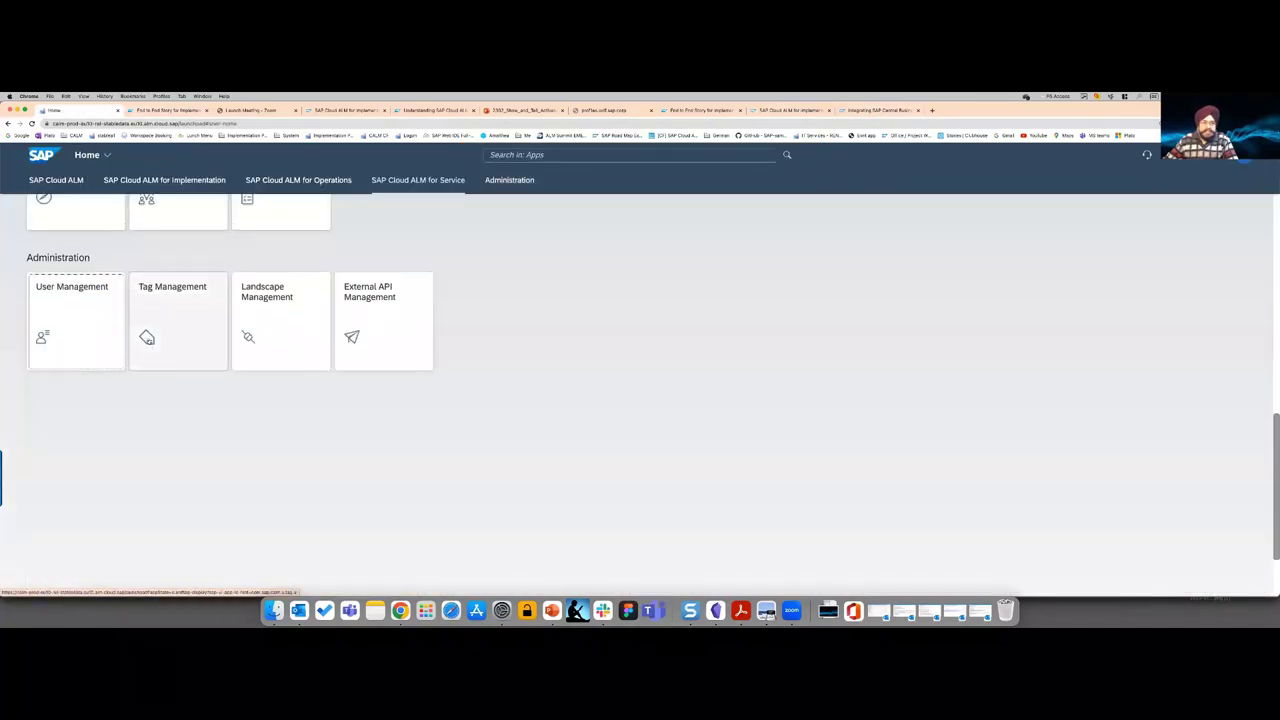
scroll(269, 439, up, 3)
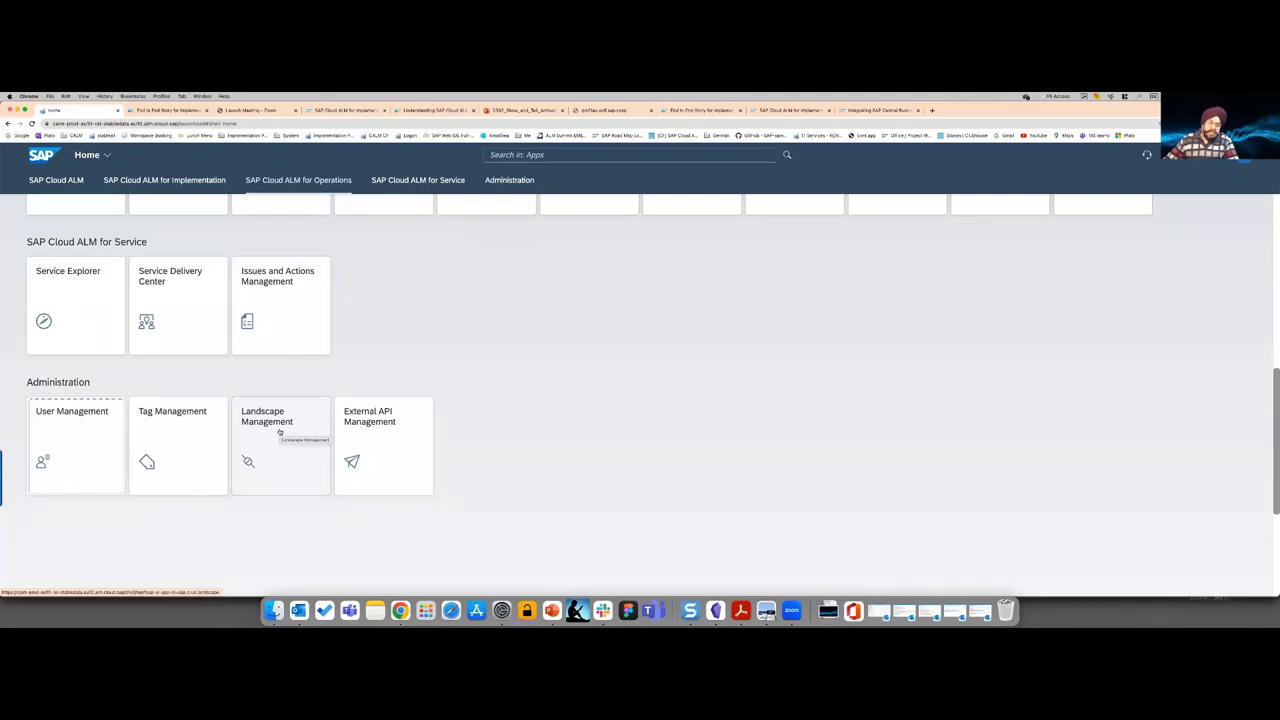
scroll(267, 446, up, 1)
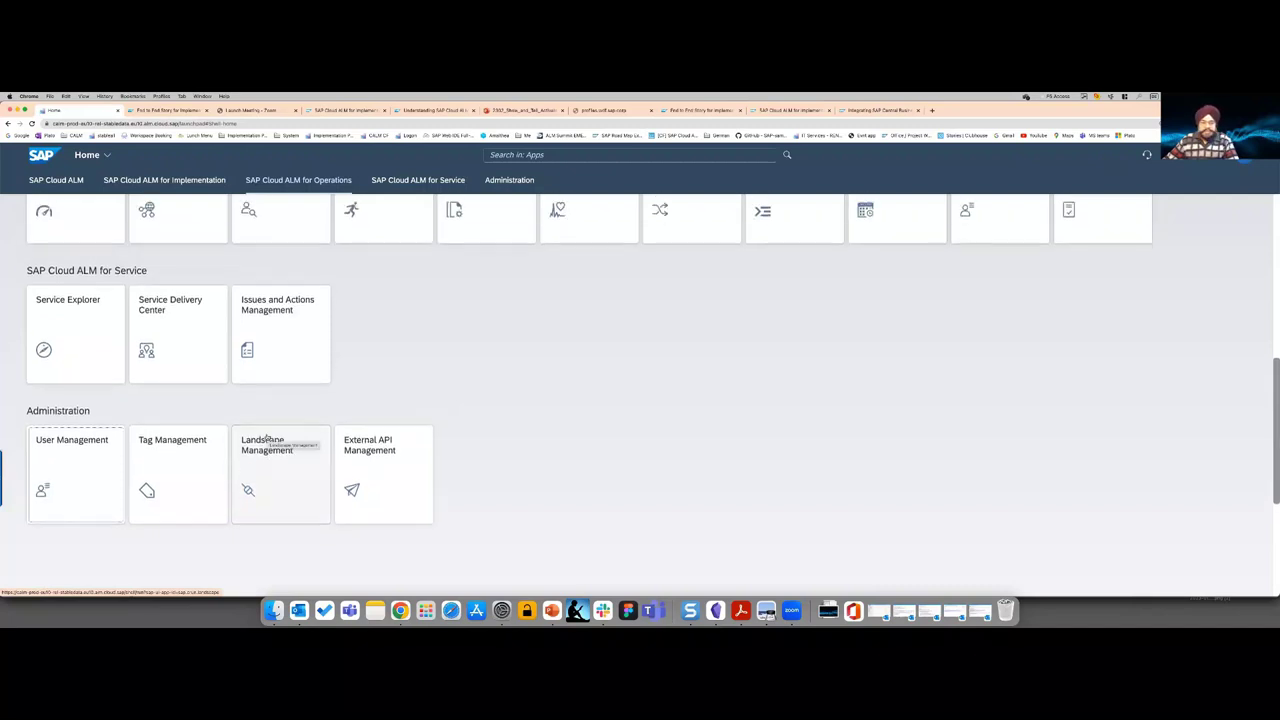
scroll(267, 452, up, 2)
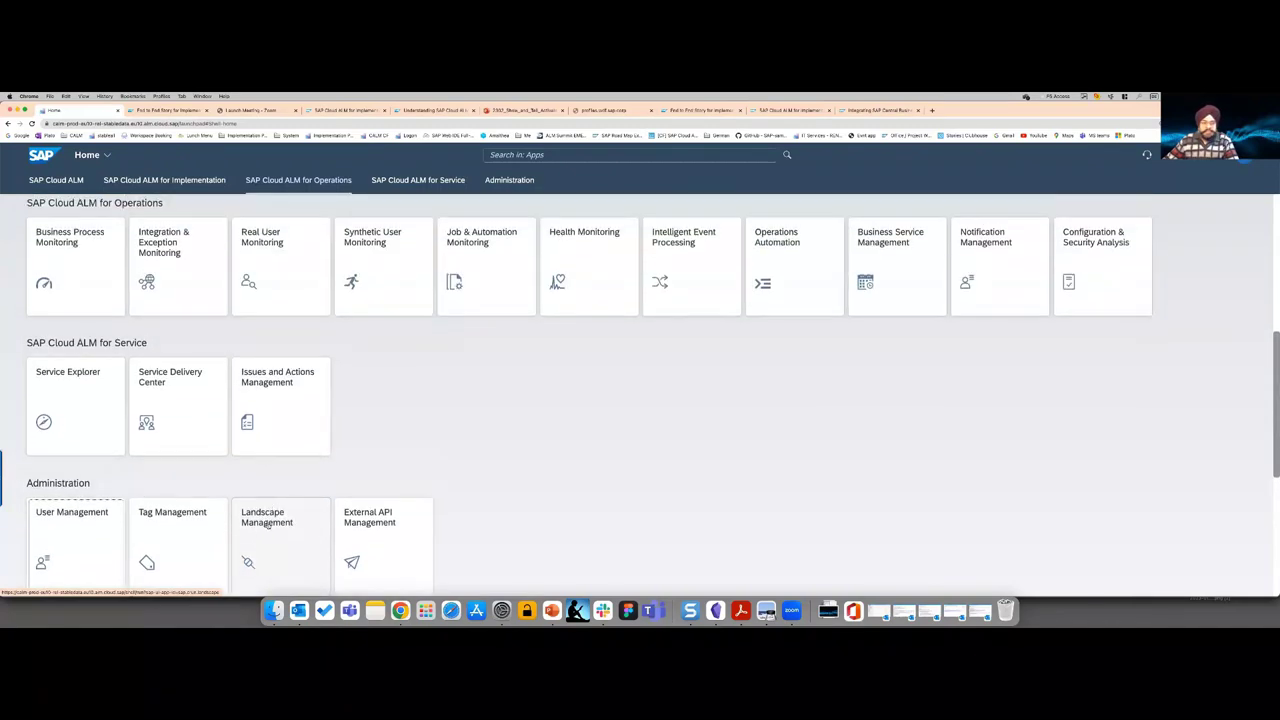
scroll(274, 537, down, 1)
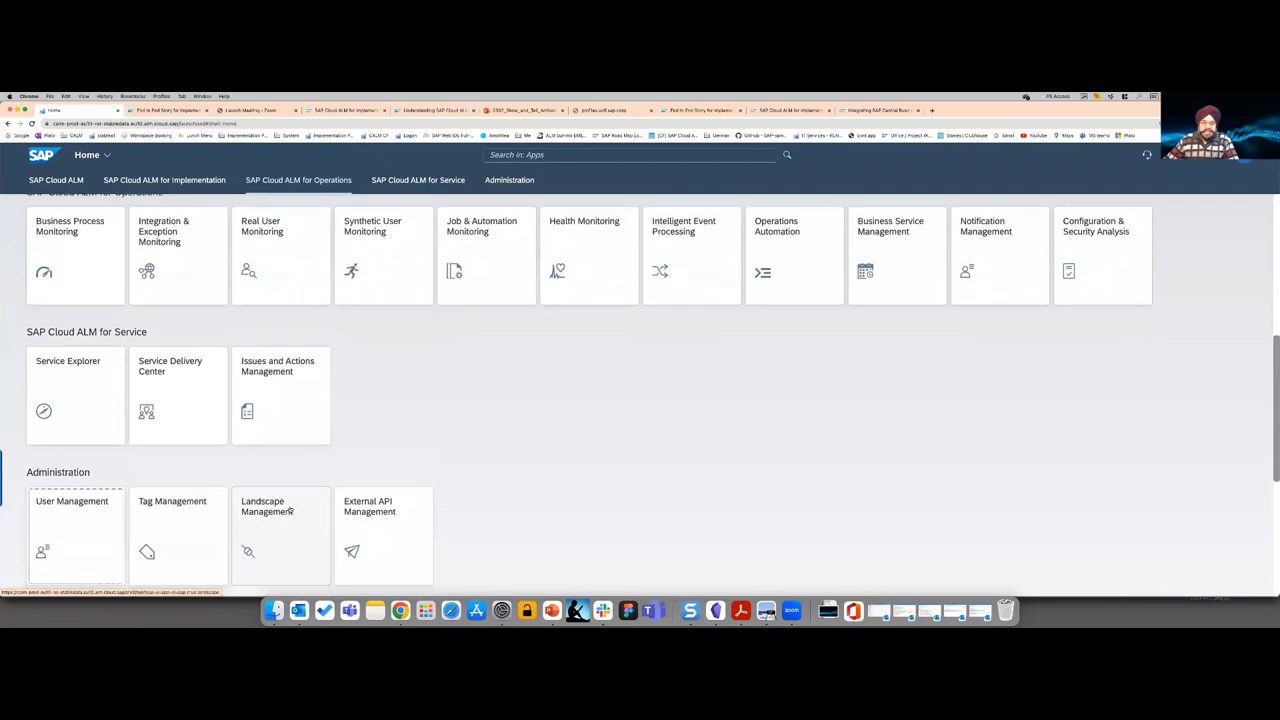
scroll(287, 509, up, 3)
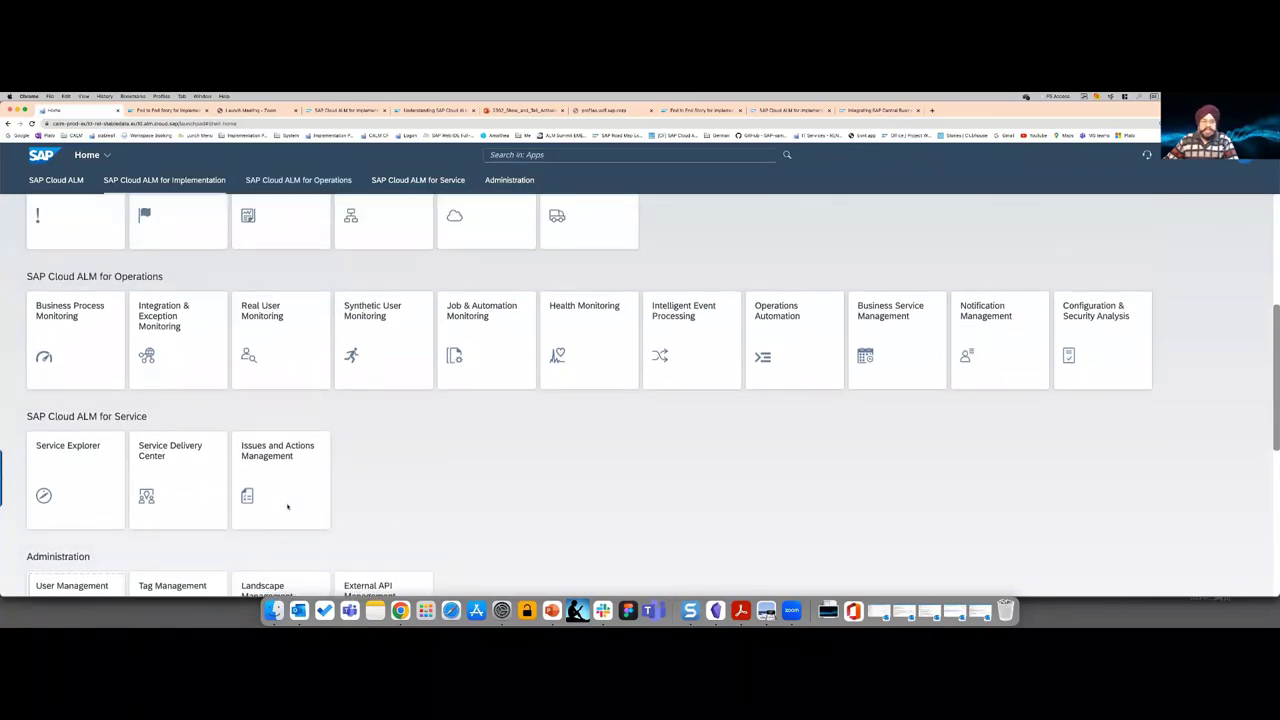
scroll(333, 486, up, 6)
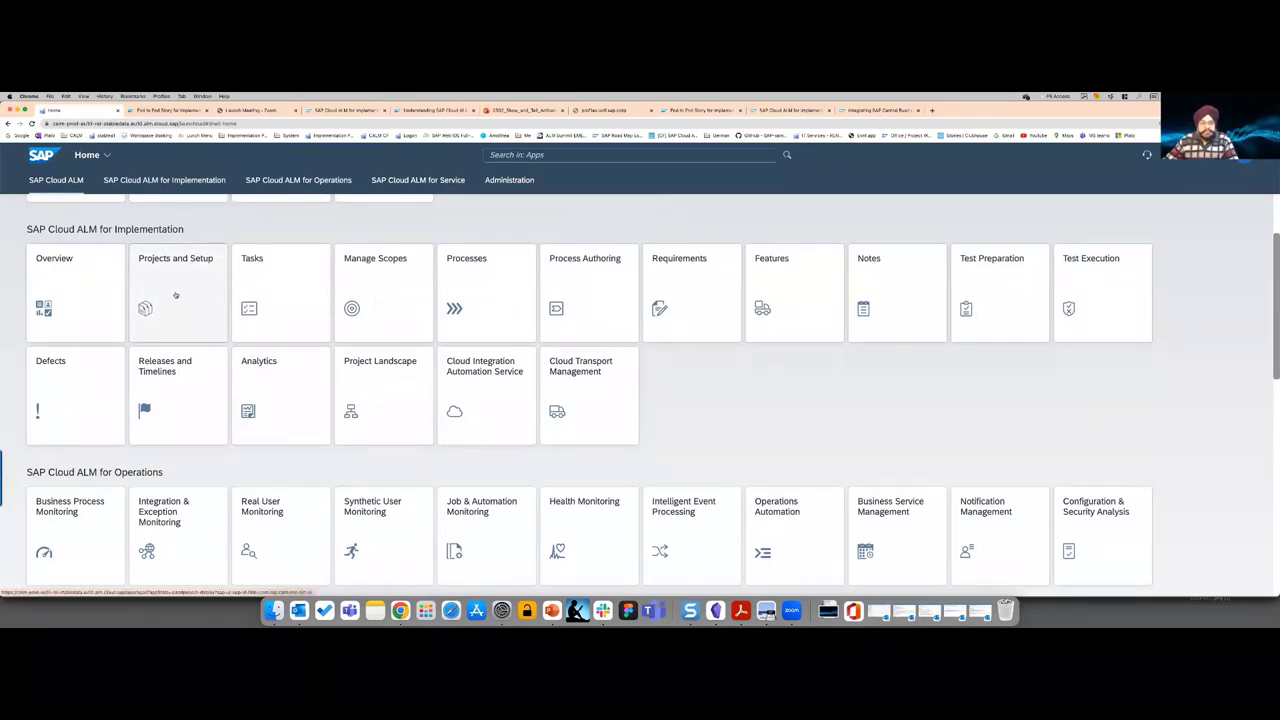
click(176, 294)
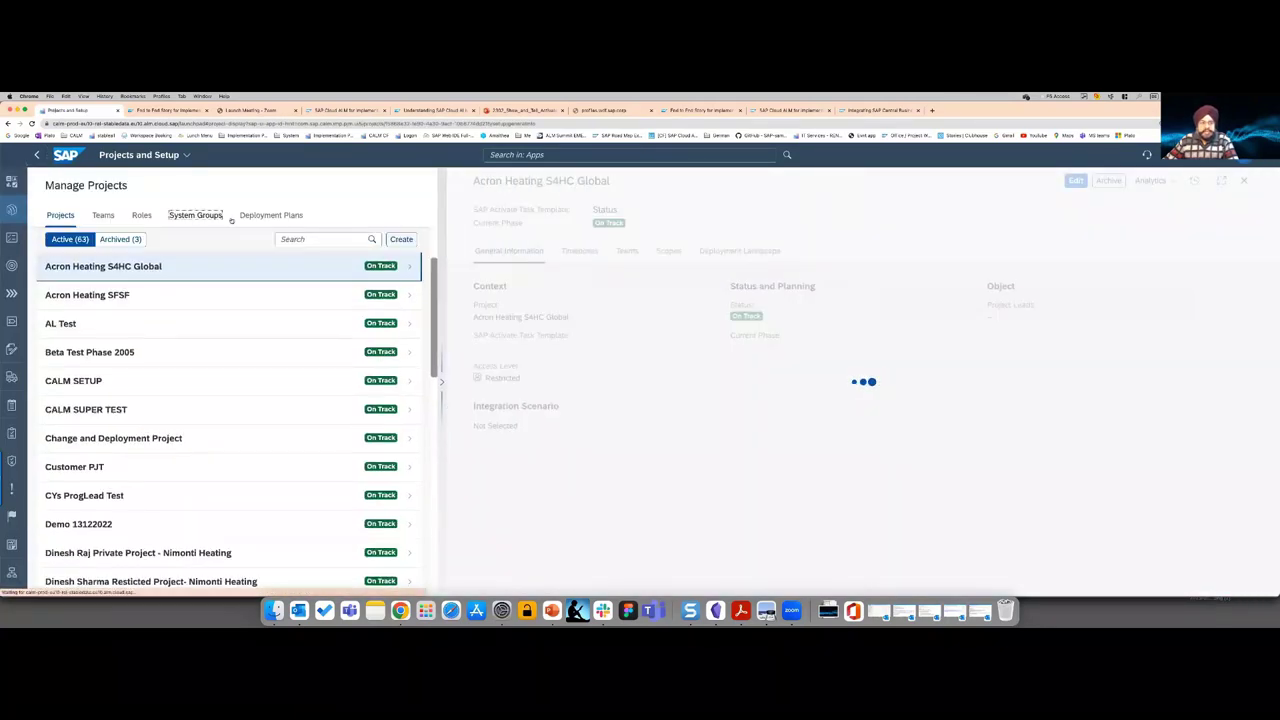
- Show the system groups and examine the title, product and Quality Assurance systems of Acron Group S4HC
click(218, 217)
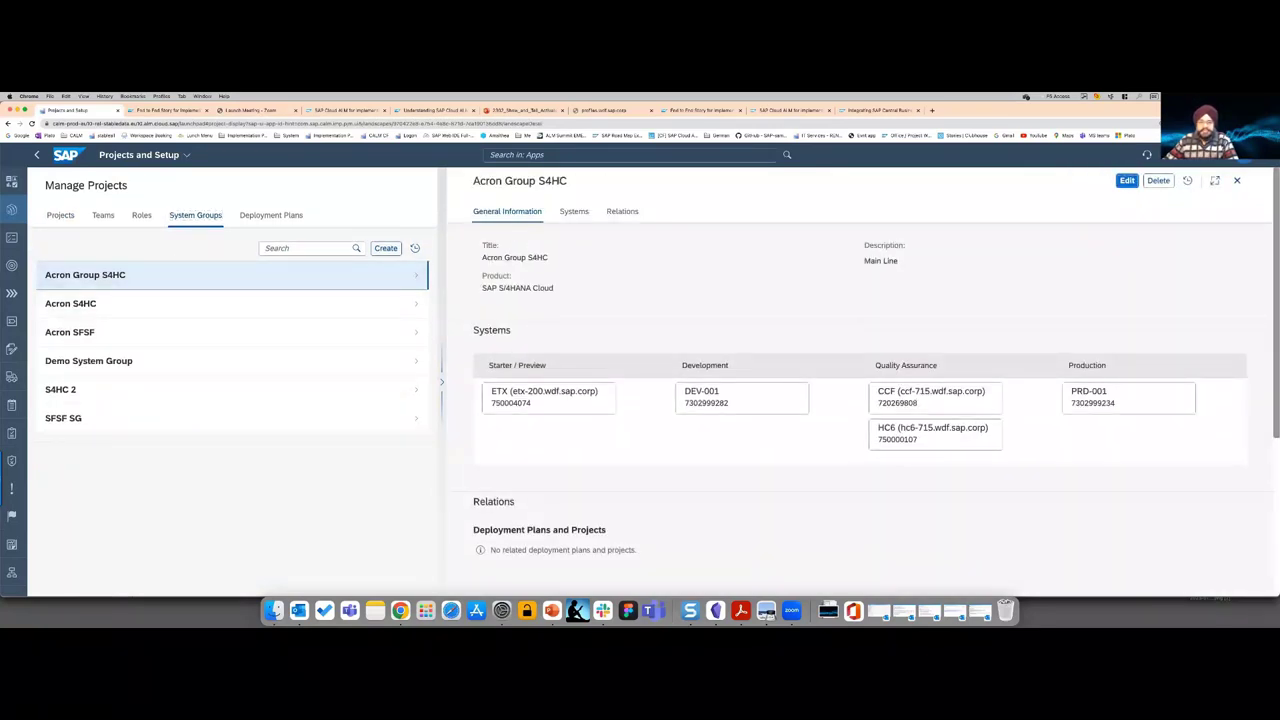
double_click(555, 181)
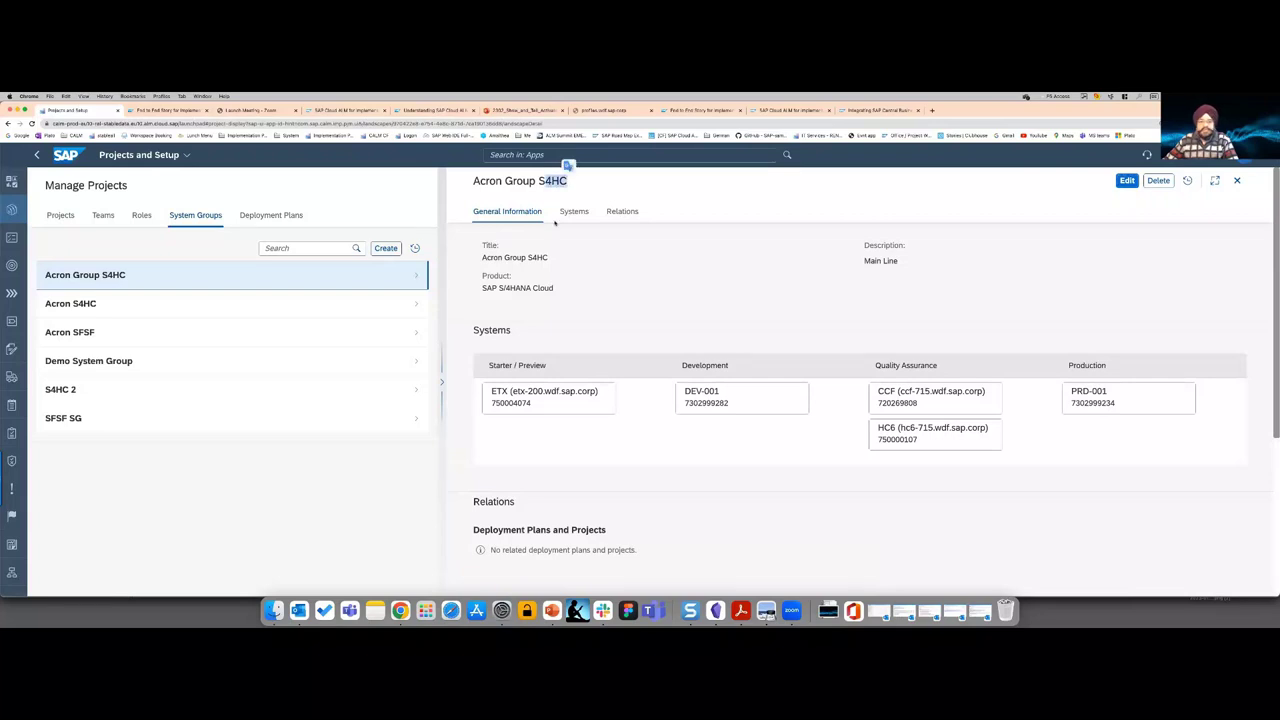
drag(557, 290, 480, 289)
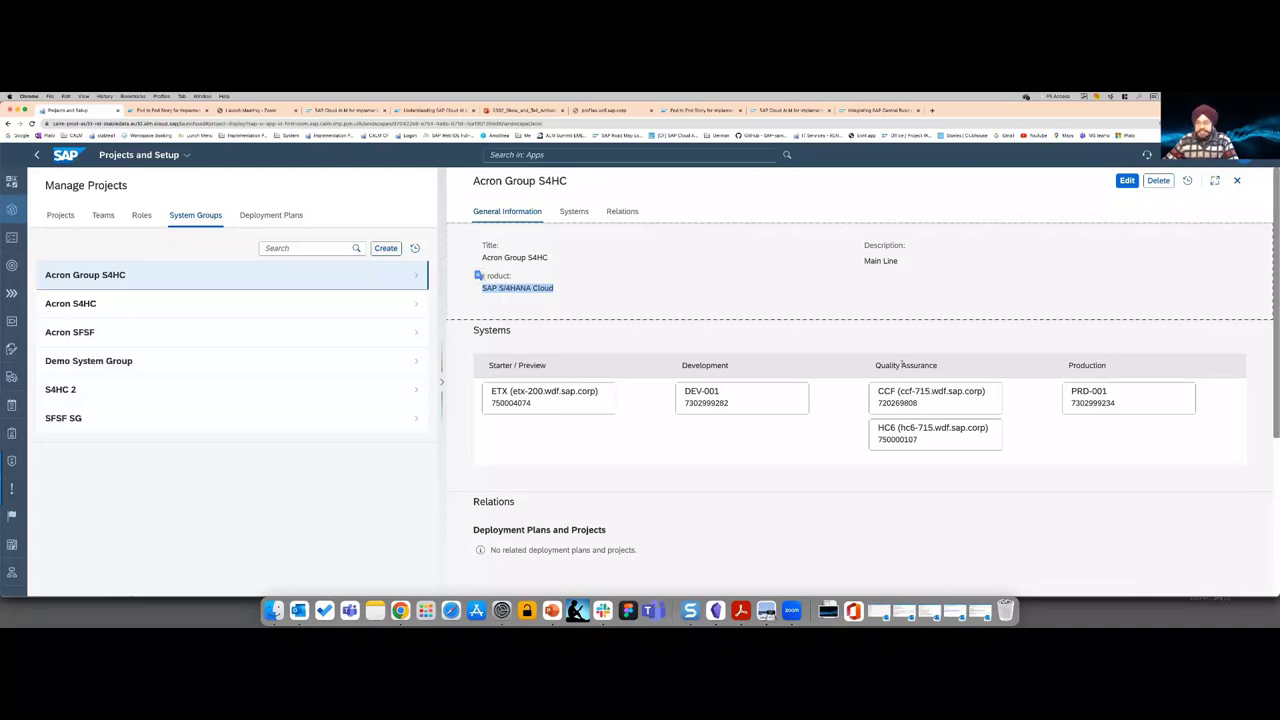
drag(872, 366, 928, 376)
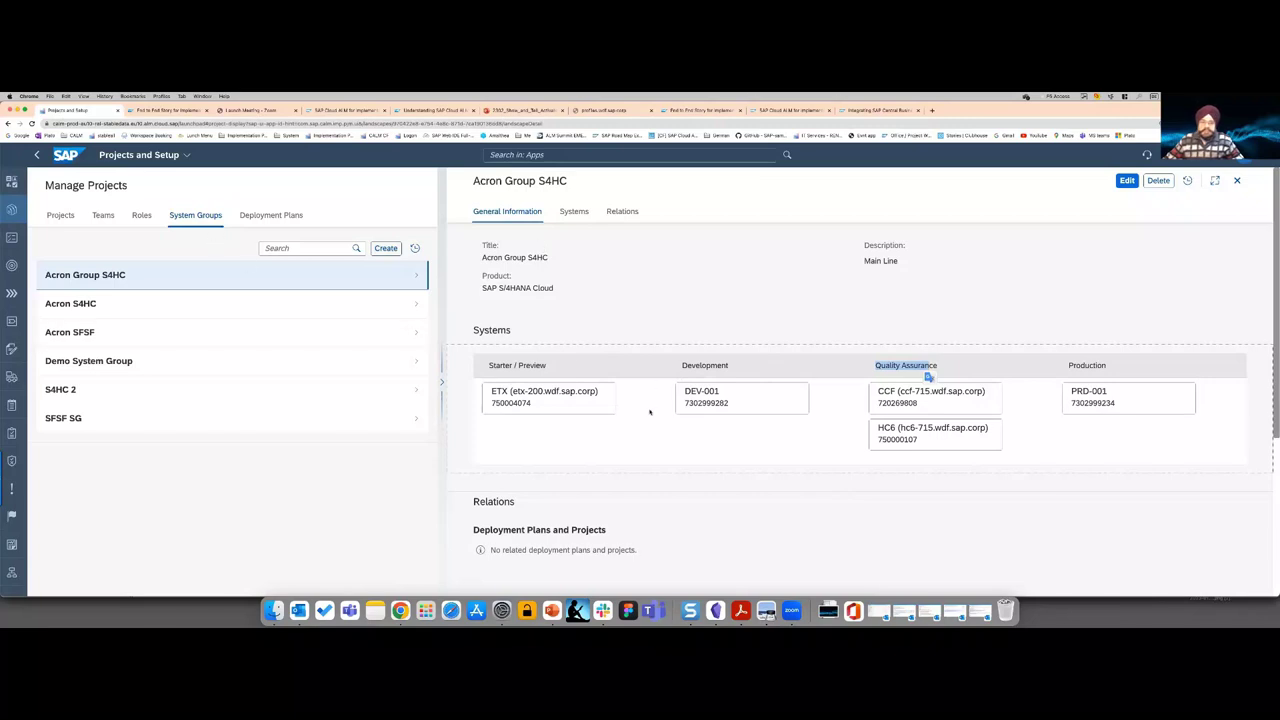
click(876, 406)
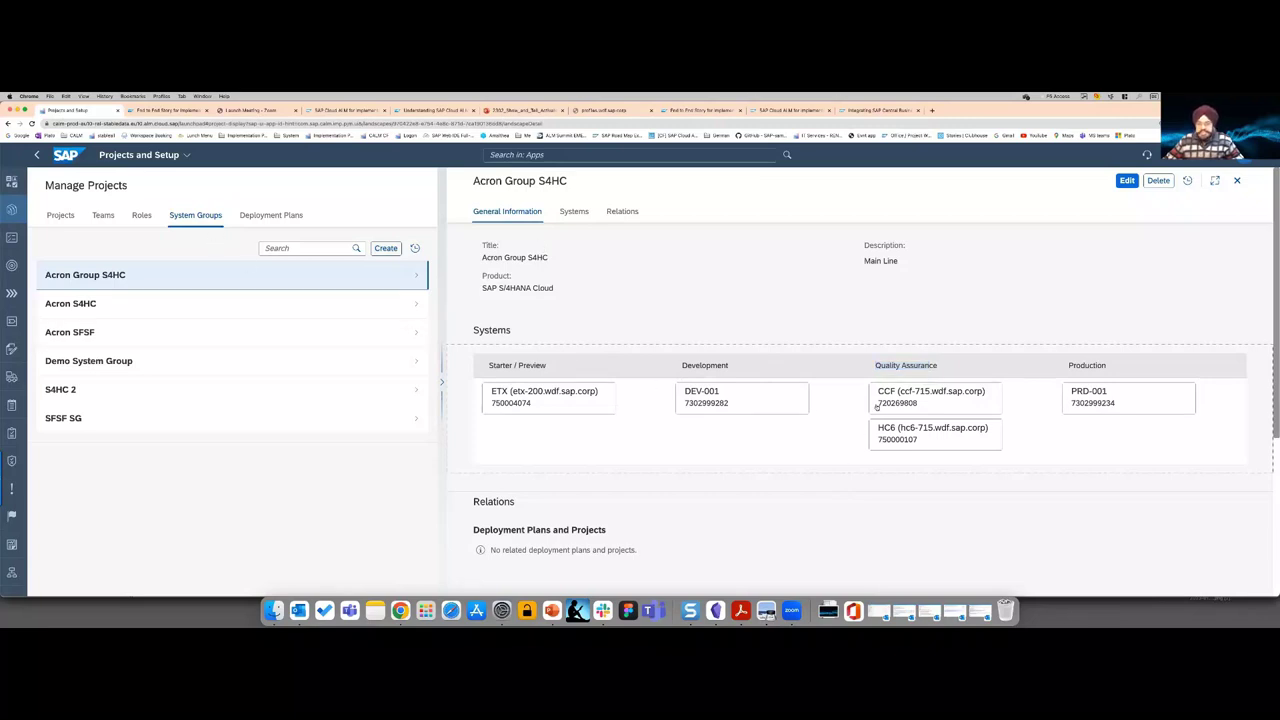
click(774, 408)
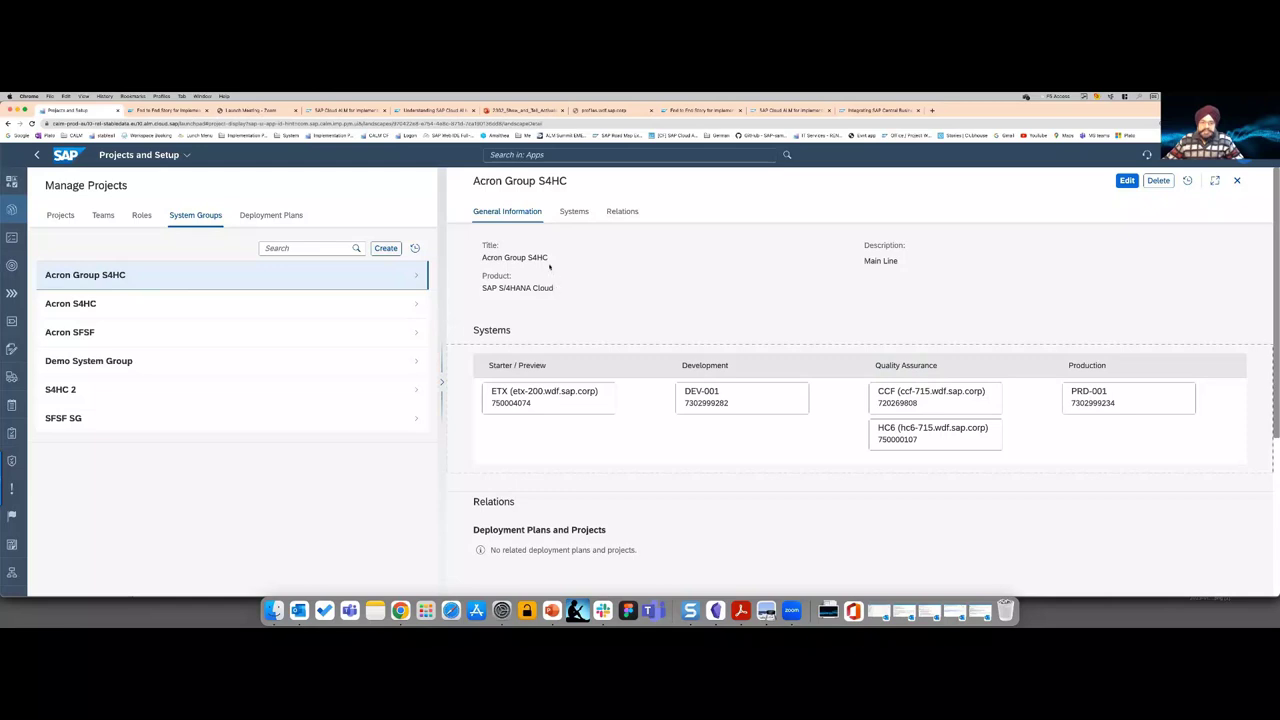
drag(549, 258, 478, 258)
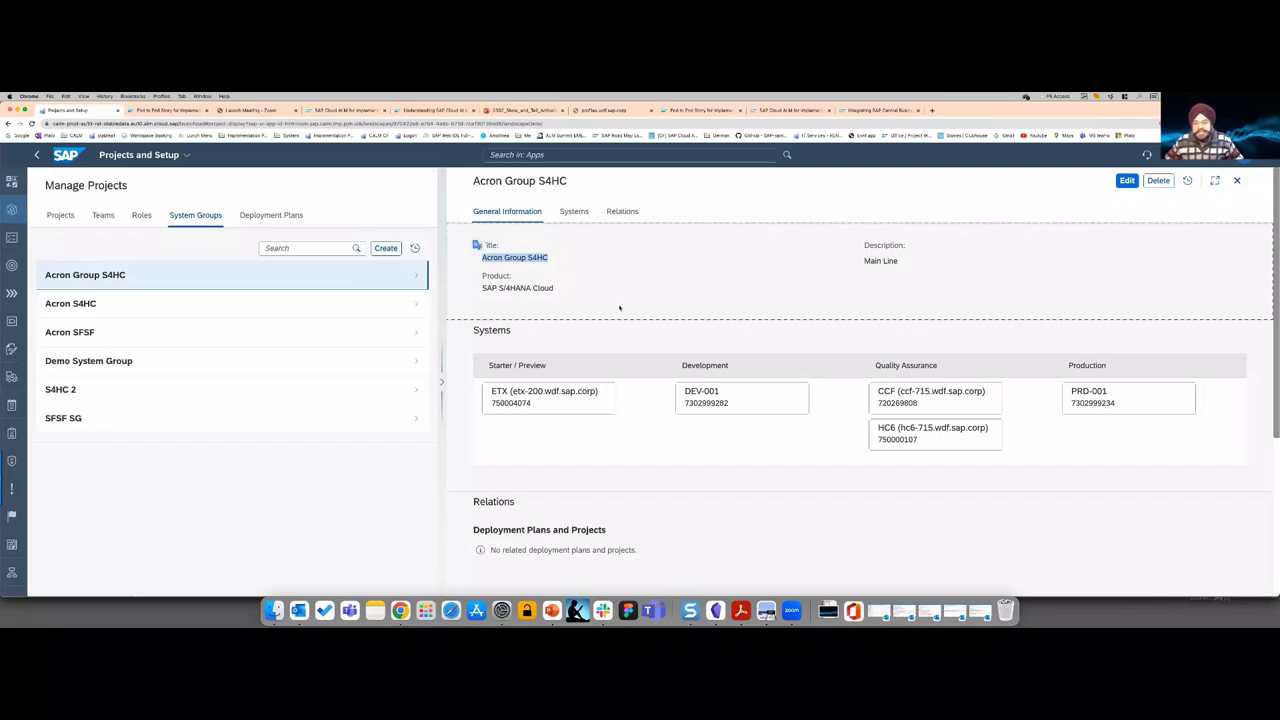
click(692, 292)
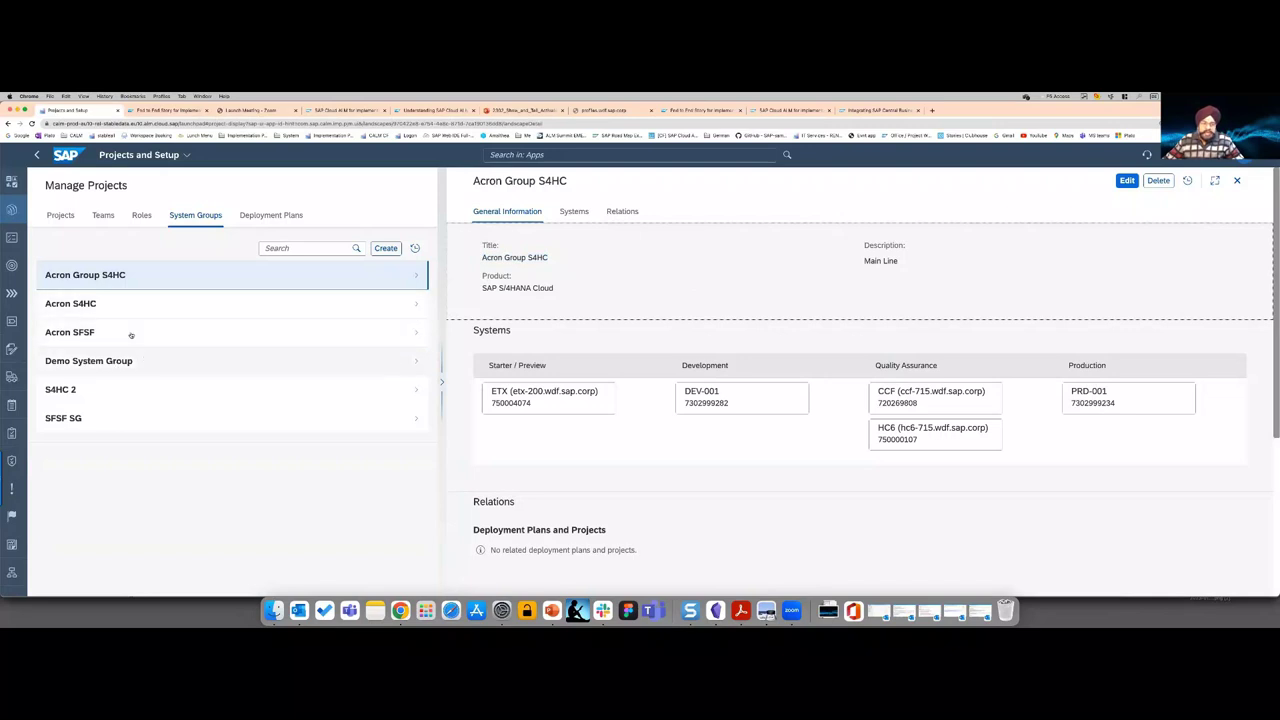
- Show the deployment plans and examine the releases of Acron Group Deployment Plan and Acron Group DG2
click(271, 218)
click(187, 334)
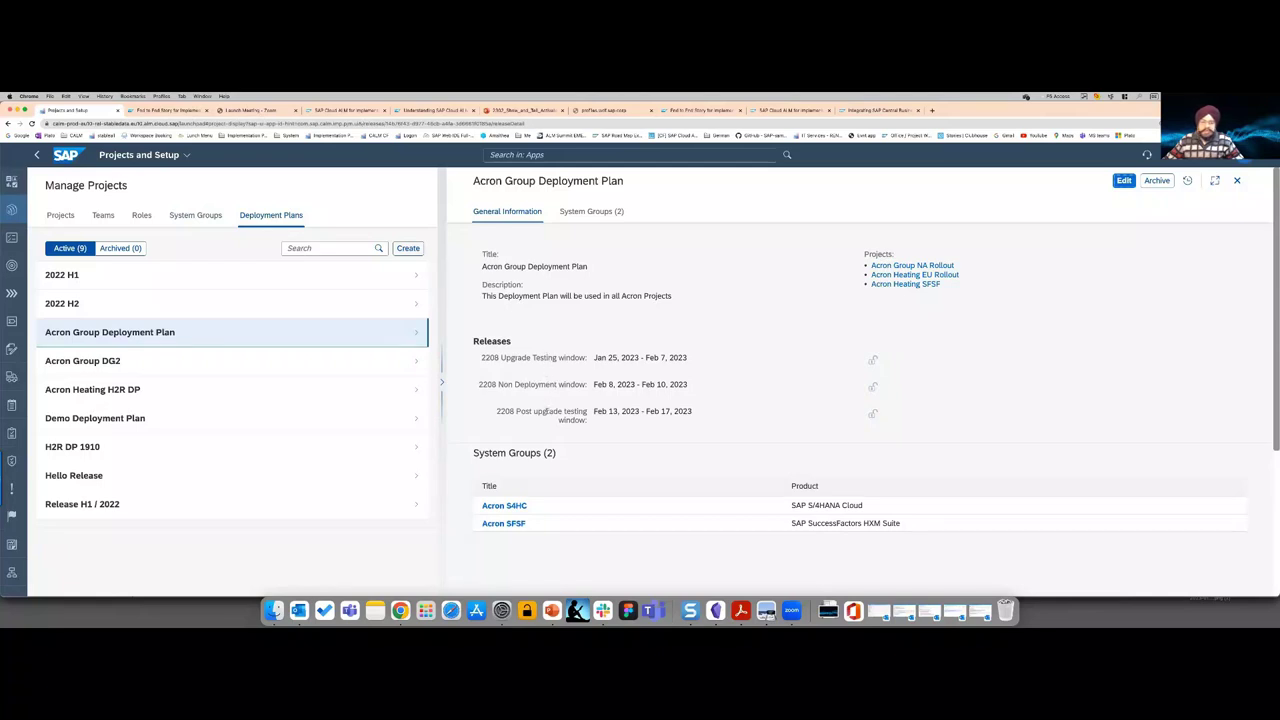
click(303, 361)
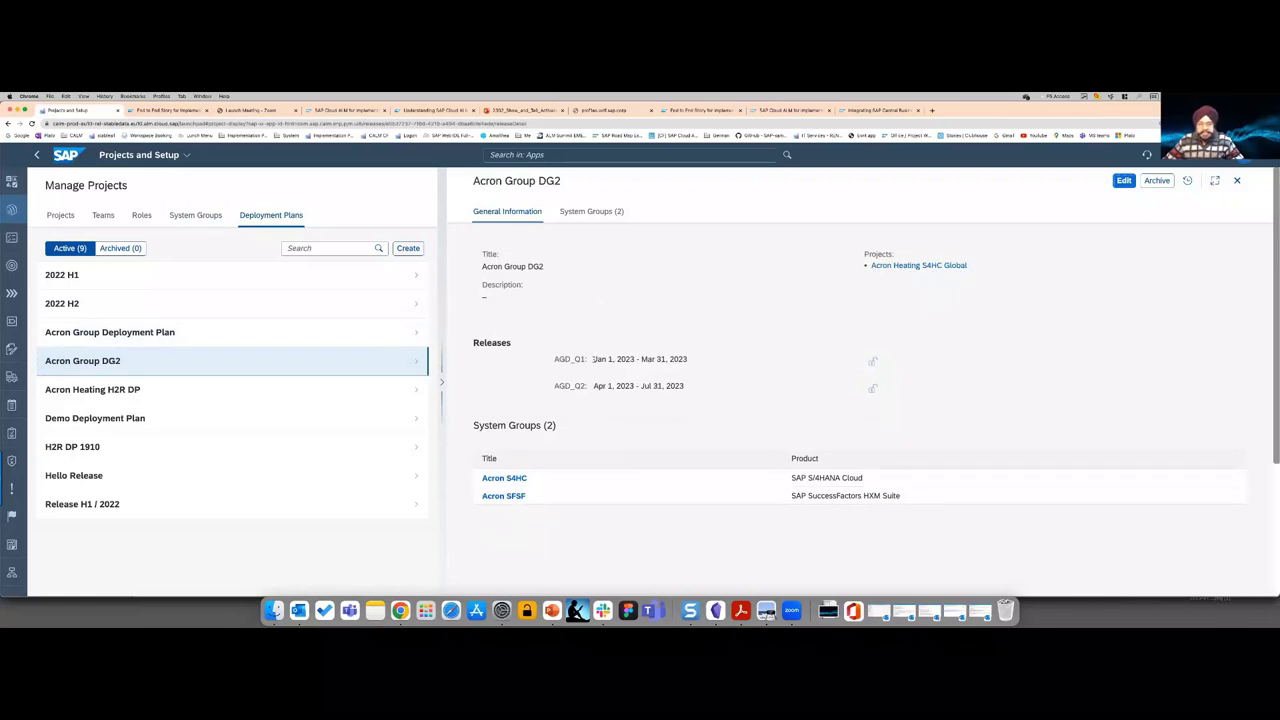
click(589, 360)
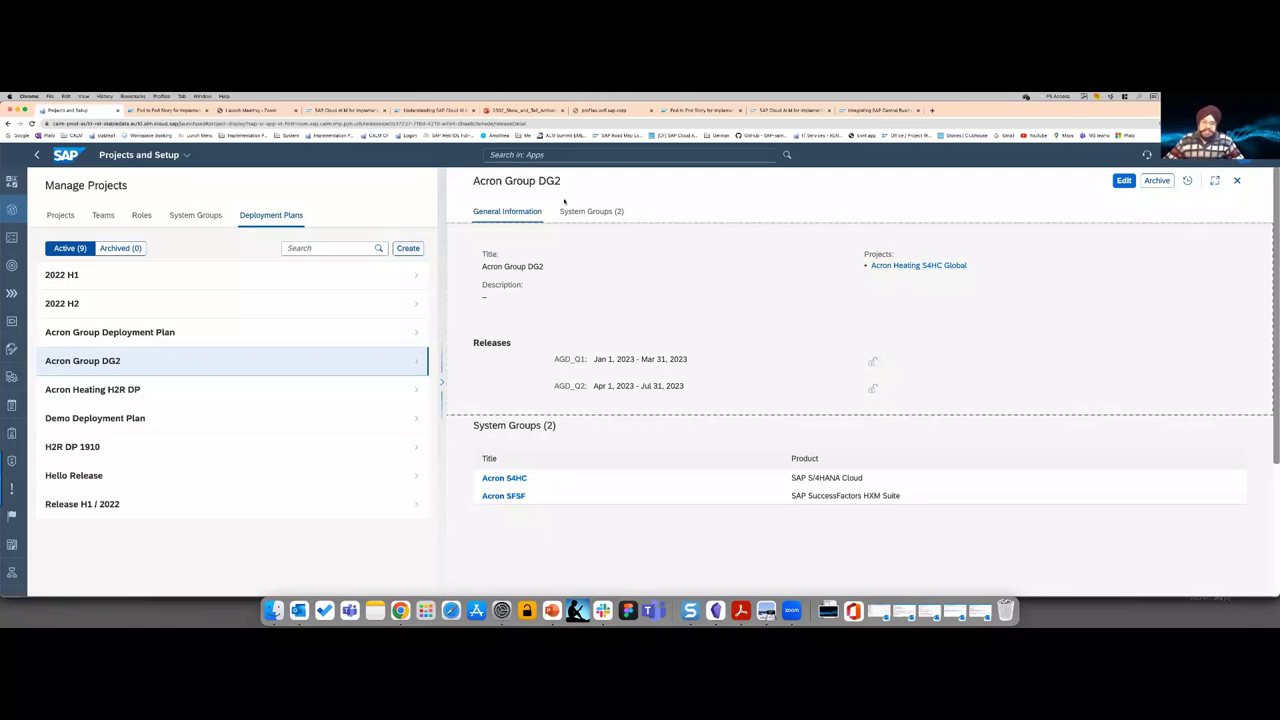
- Open the Acron Heating S4HC Global project linked to the deployment plan and inspect its SAP Activate task template
click(907, 266)
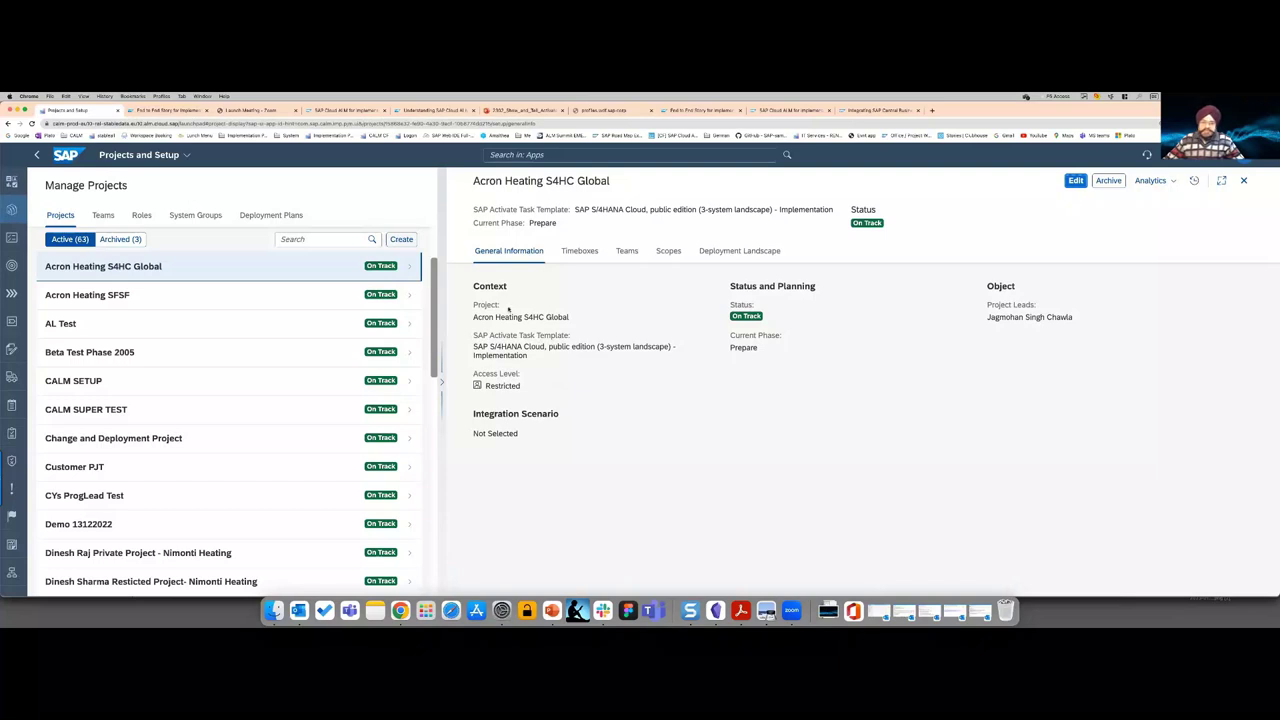
triple_click(527, 355)
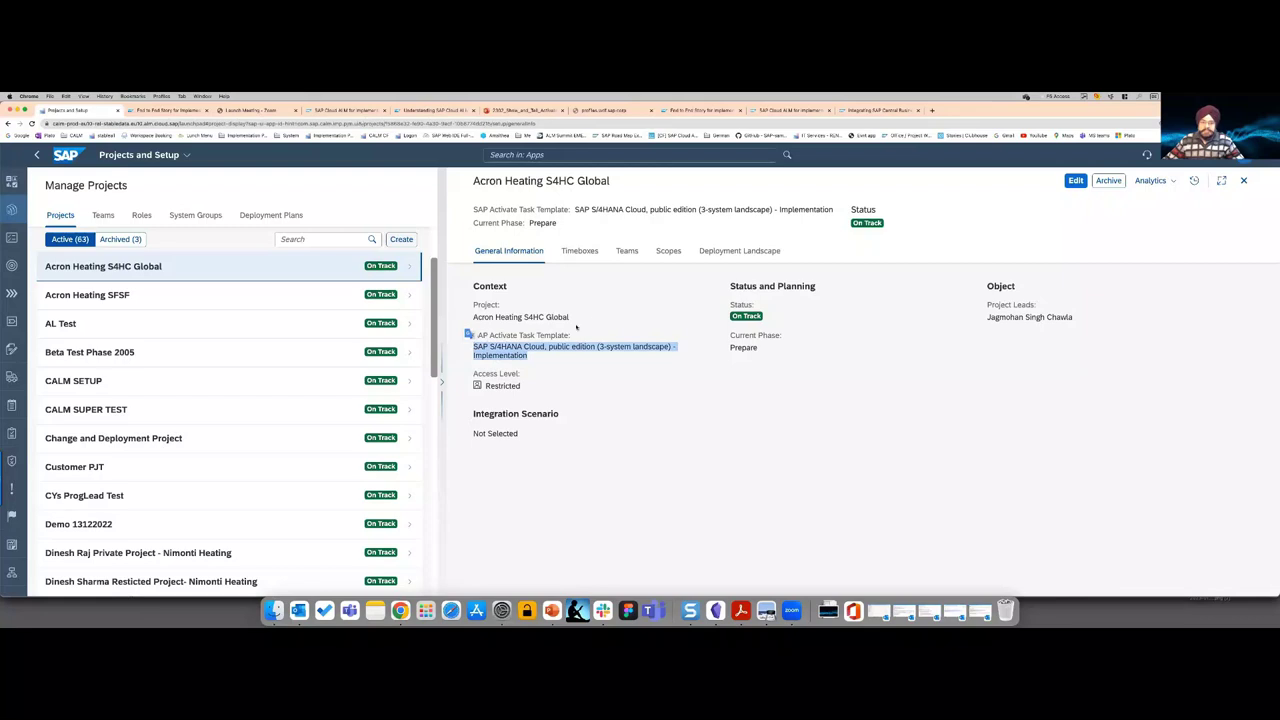
click(538, 355)
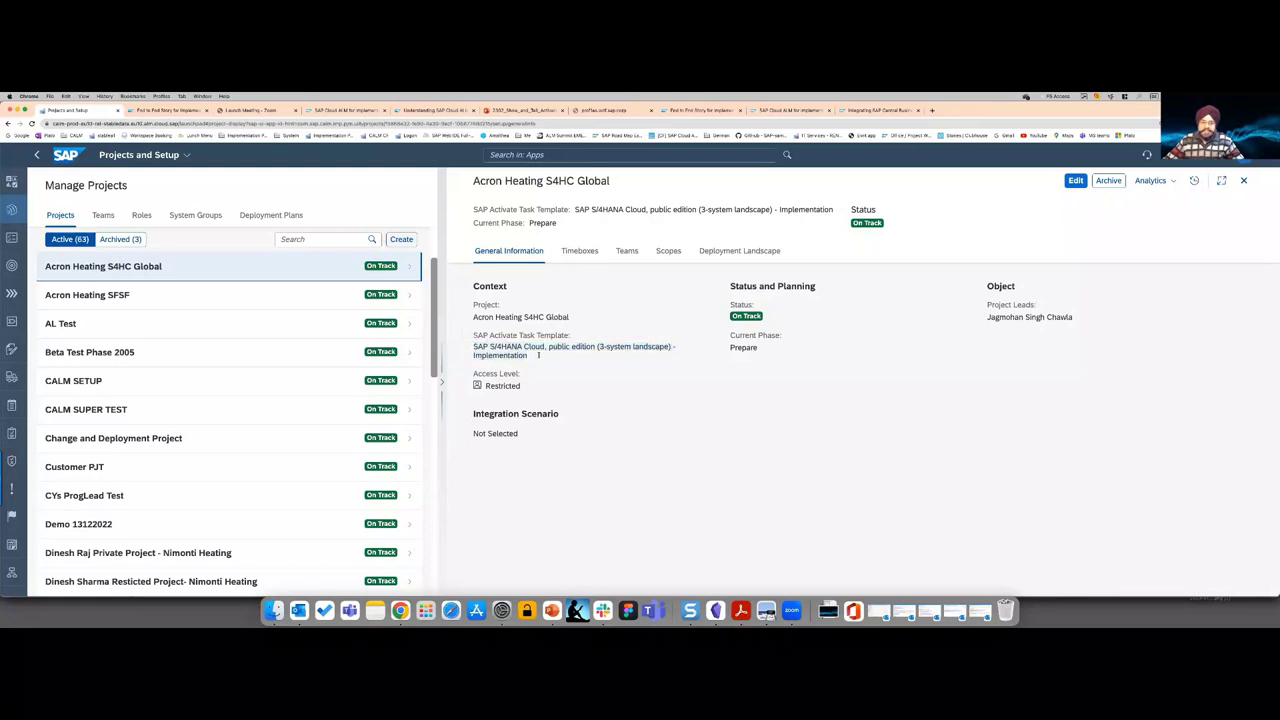
- Start editing the Acron Heating S4HC Global project and review the available SAP Activate task templates
click(1076, 182)
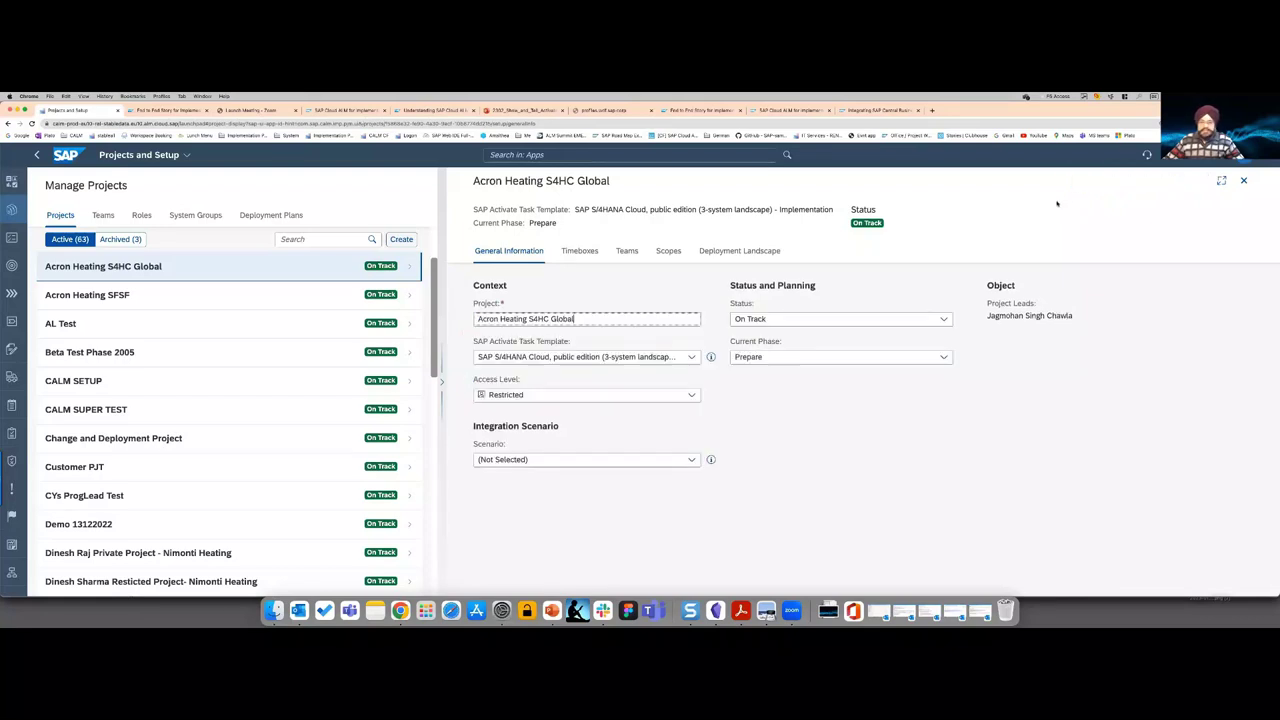
click(690, 358)
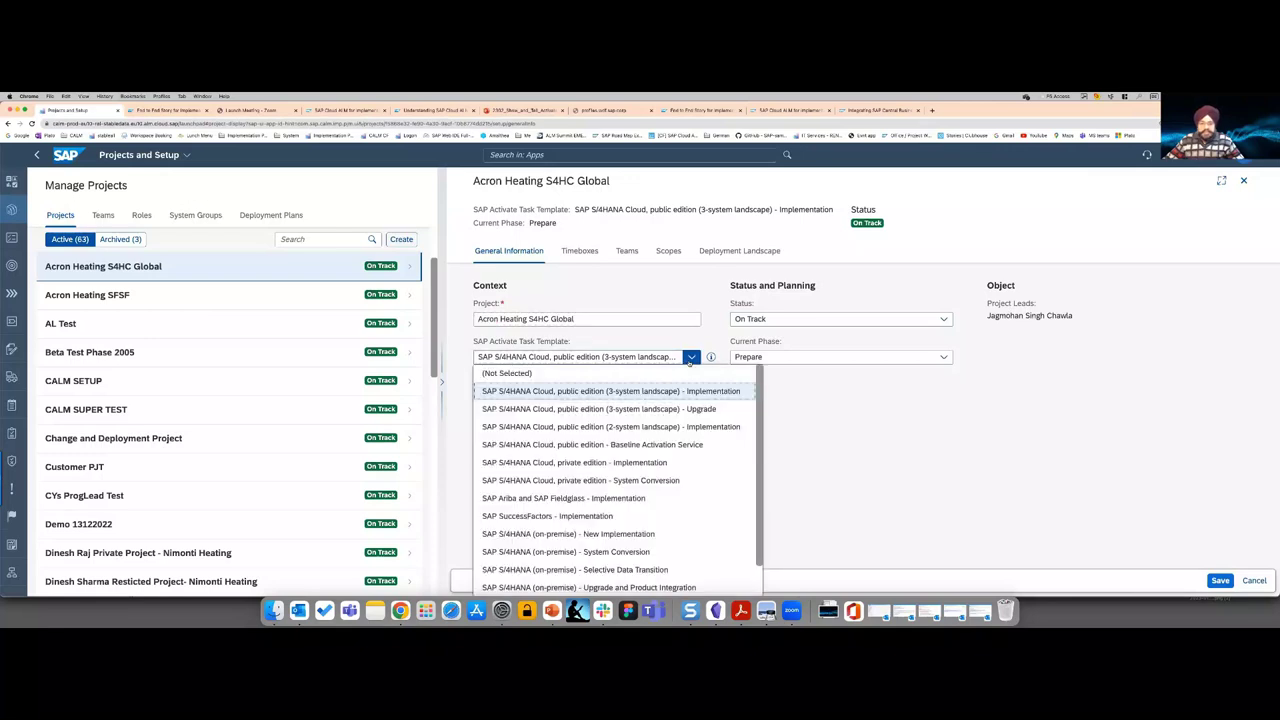
scroll(680, 444, down, 1)
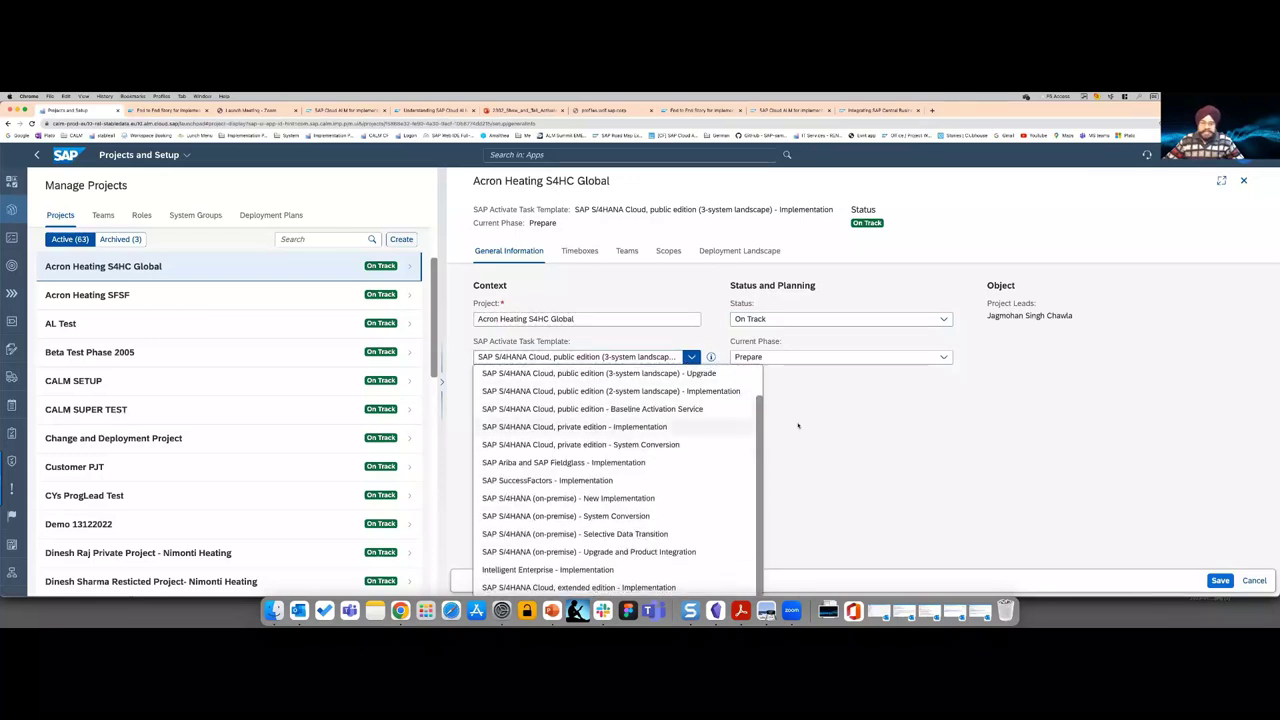
click(834, 421)
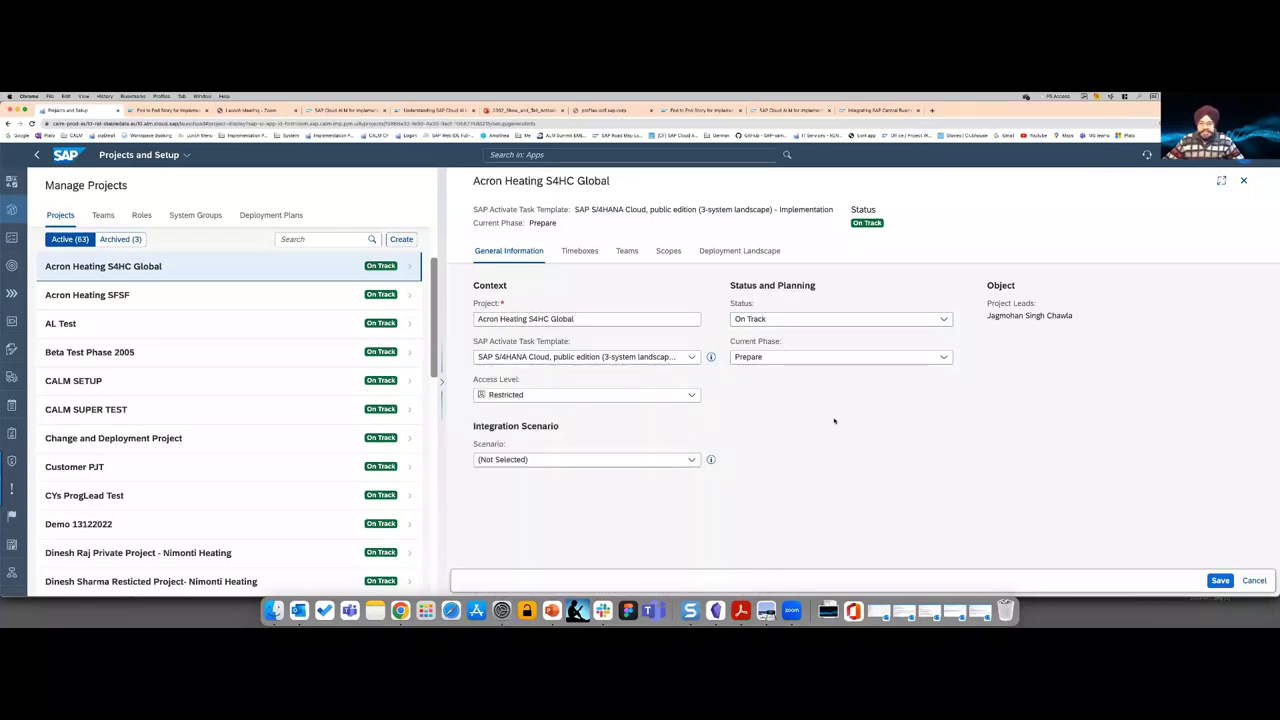
- Read the descriptions of the SAP Activate task templates, from the public cloud to the on-premise editions
click(711, 357)
scroll(805, 400, down, 3)
scroll(797, 450, down, 5)
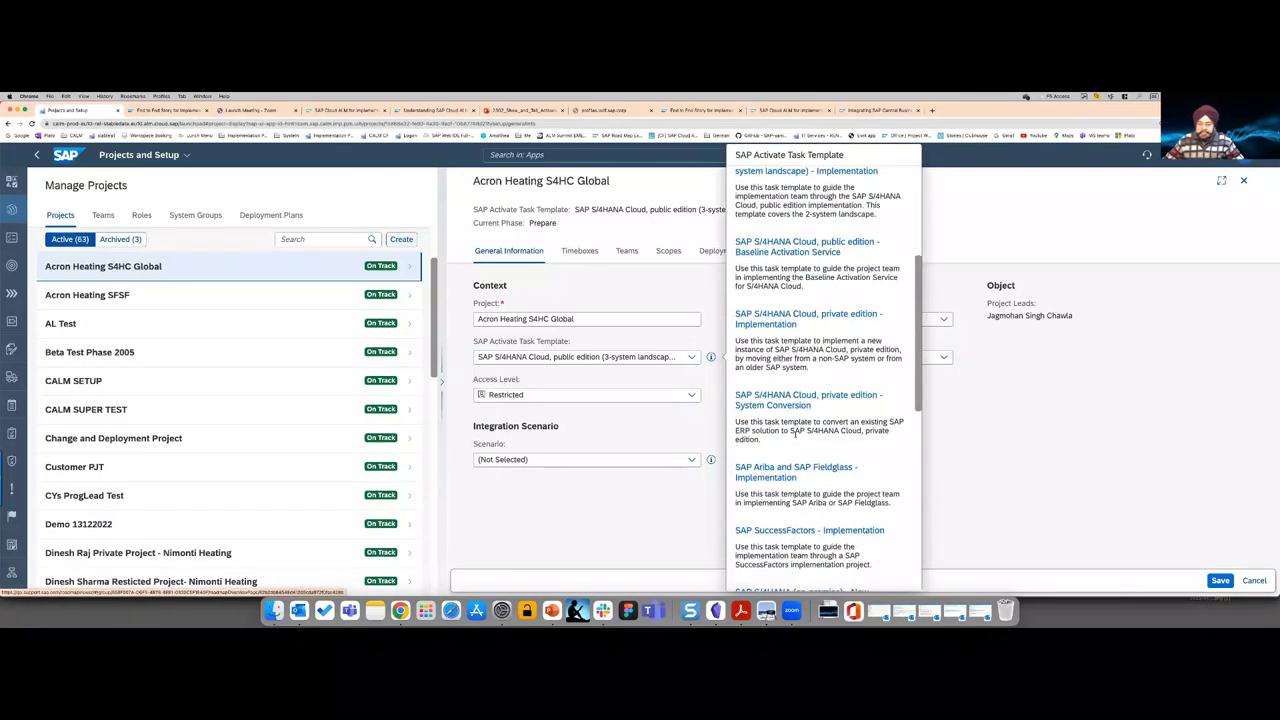
scroll(796, 433, down, 5)
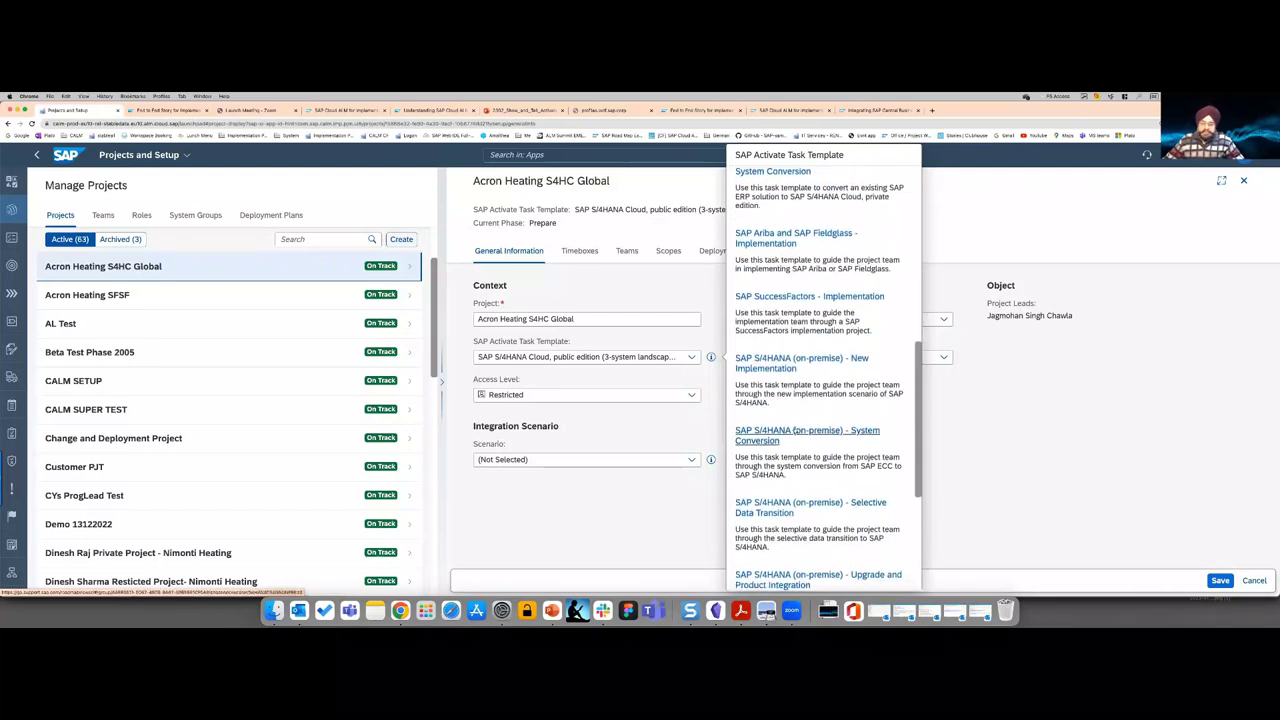
scroll(800, 433, down, 5)
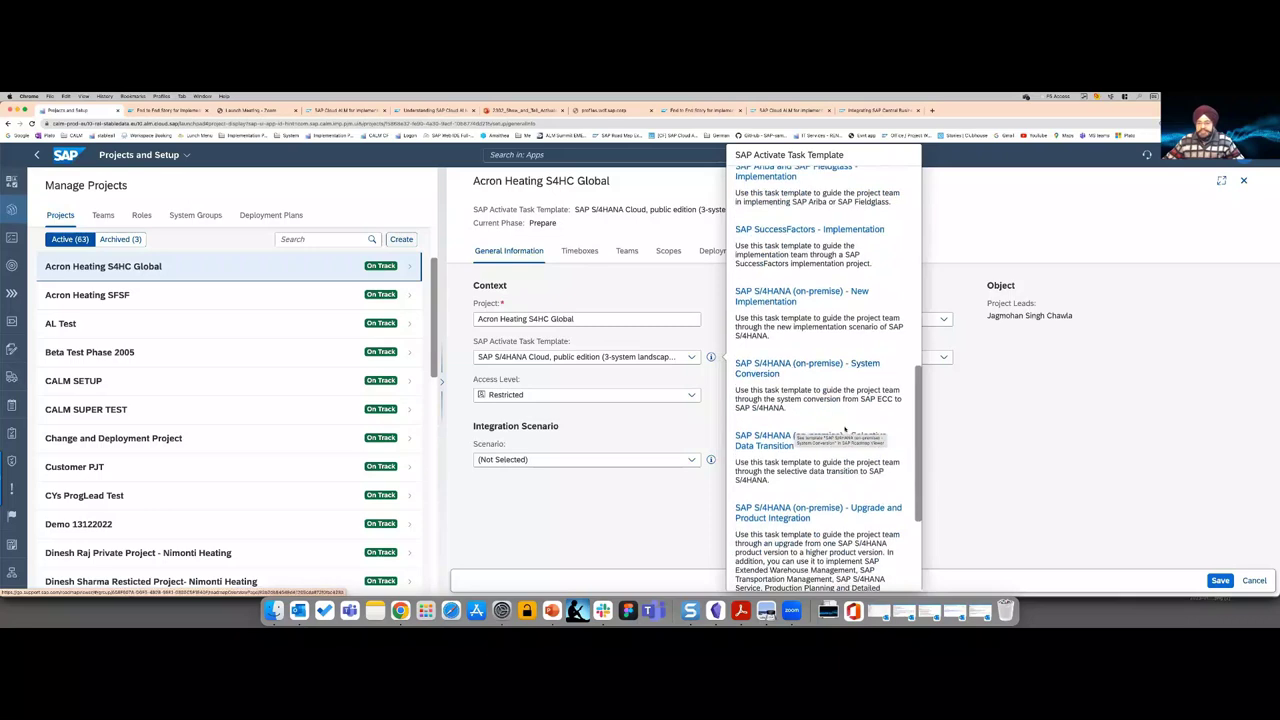
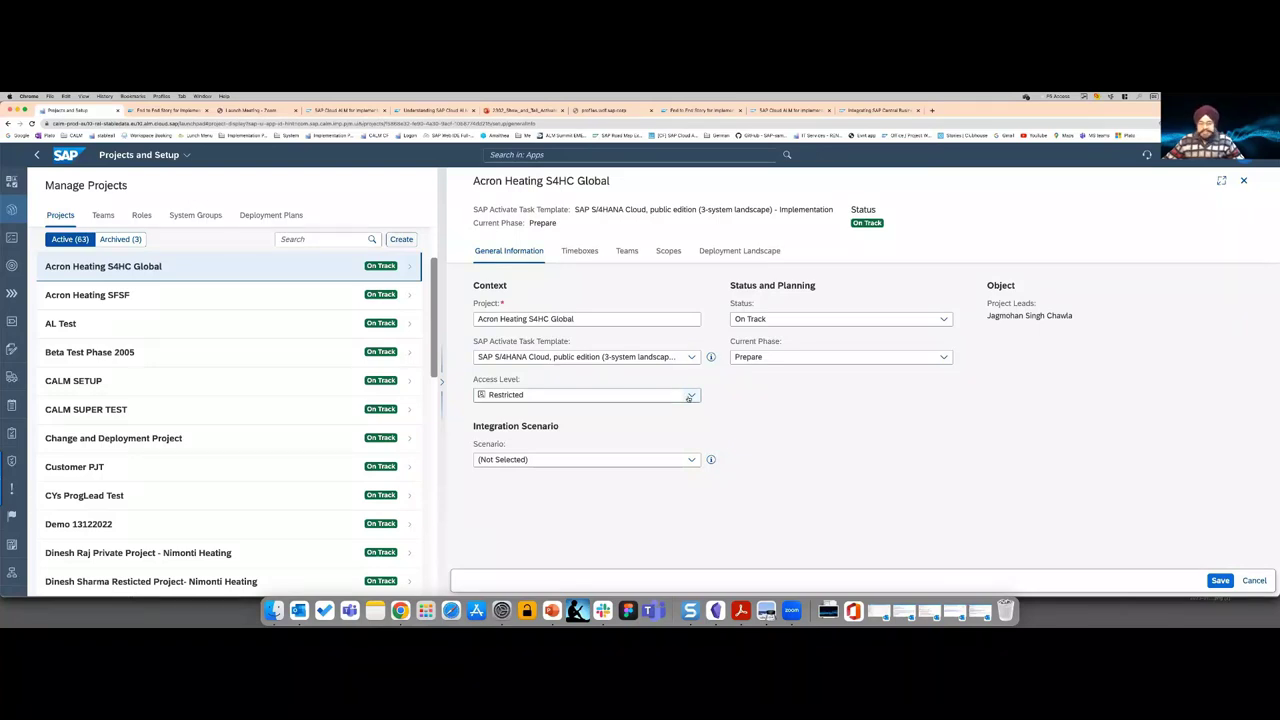
- Review the project's Public, Restricted and Private access level options and their explanations
click(689, 396)
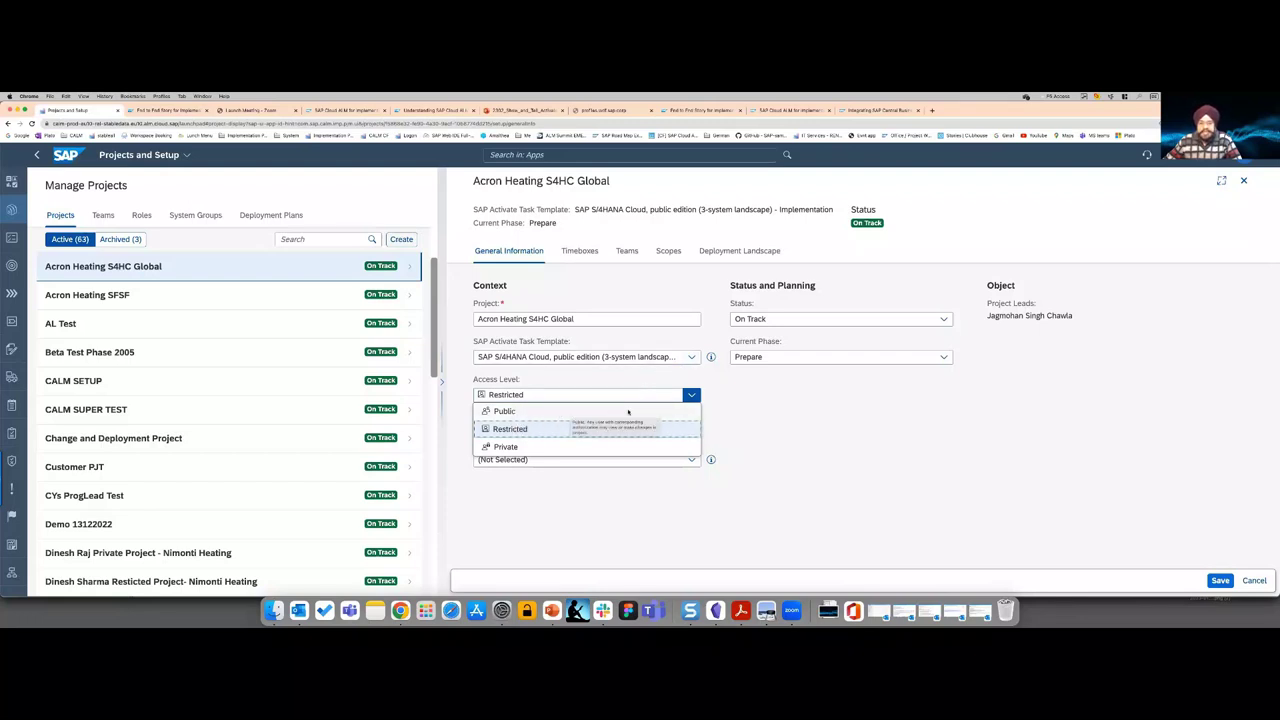
click(783, 406)
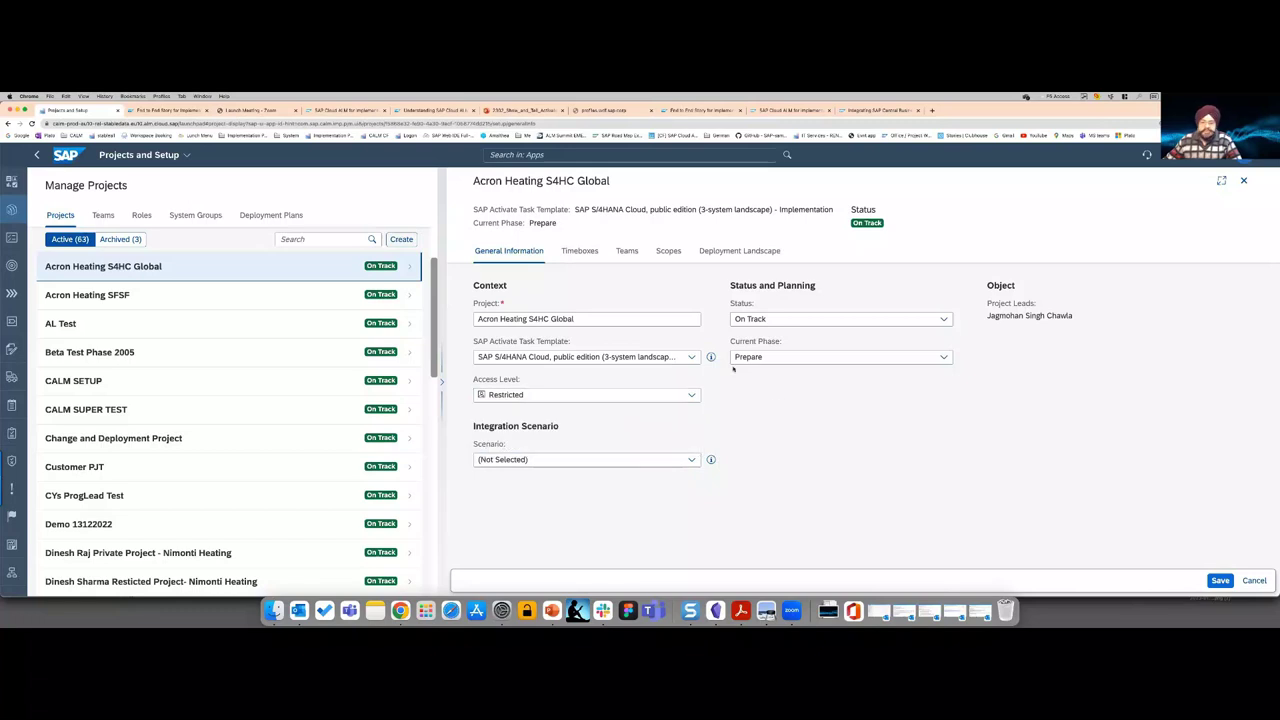
click(690, 395)
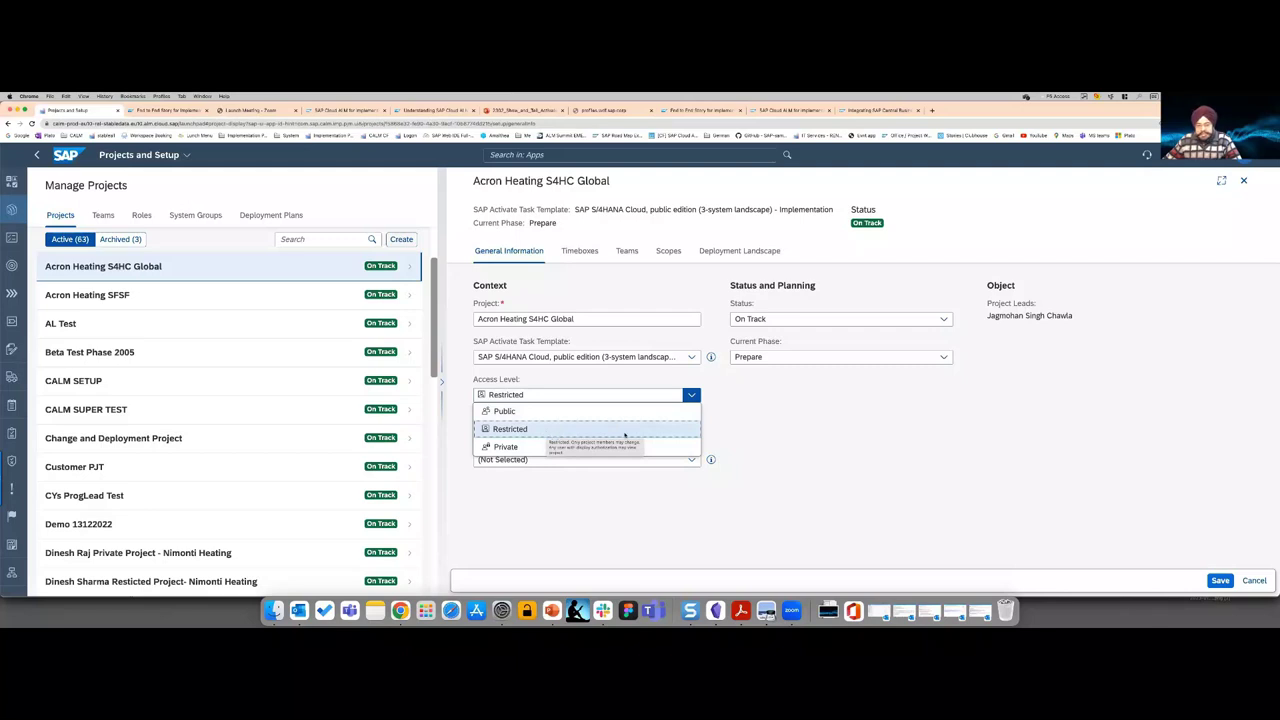
click(773, 437)
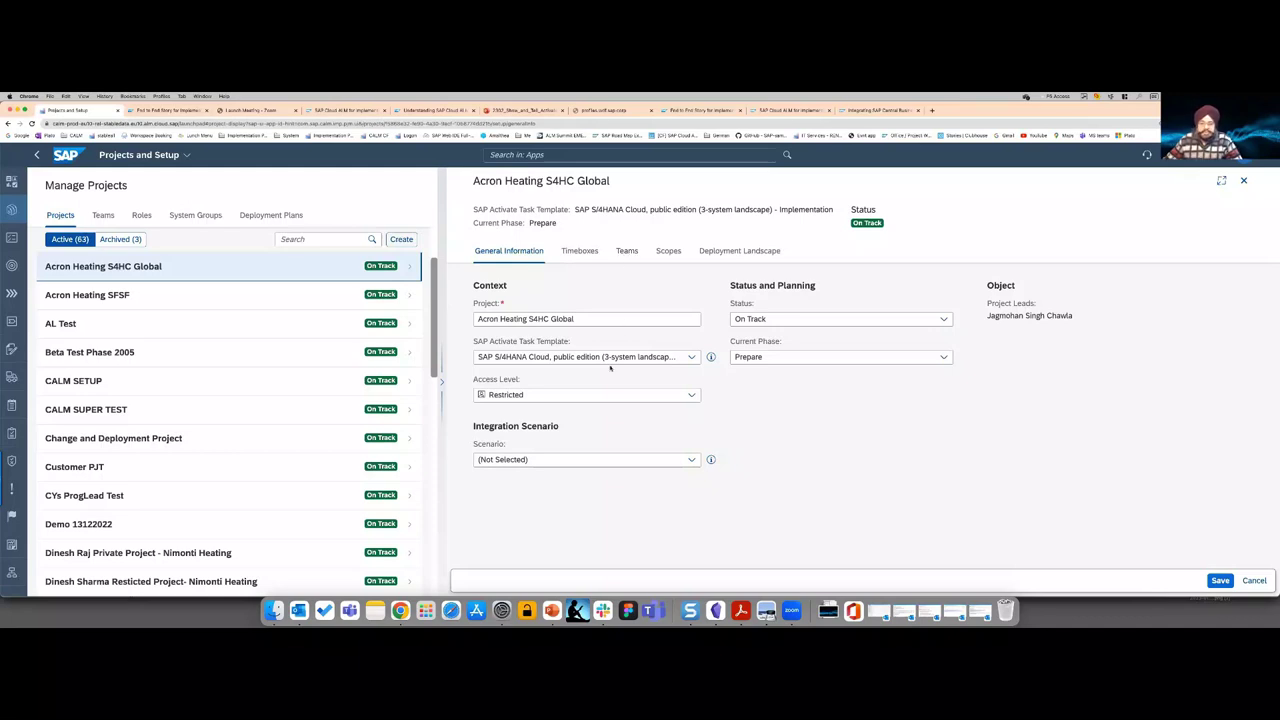
click(648, 398)
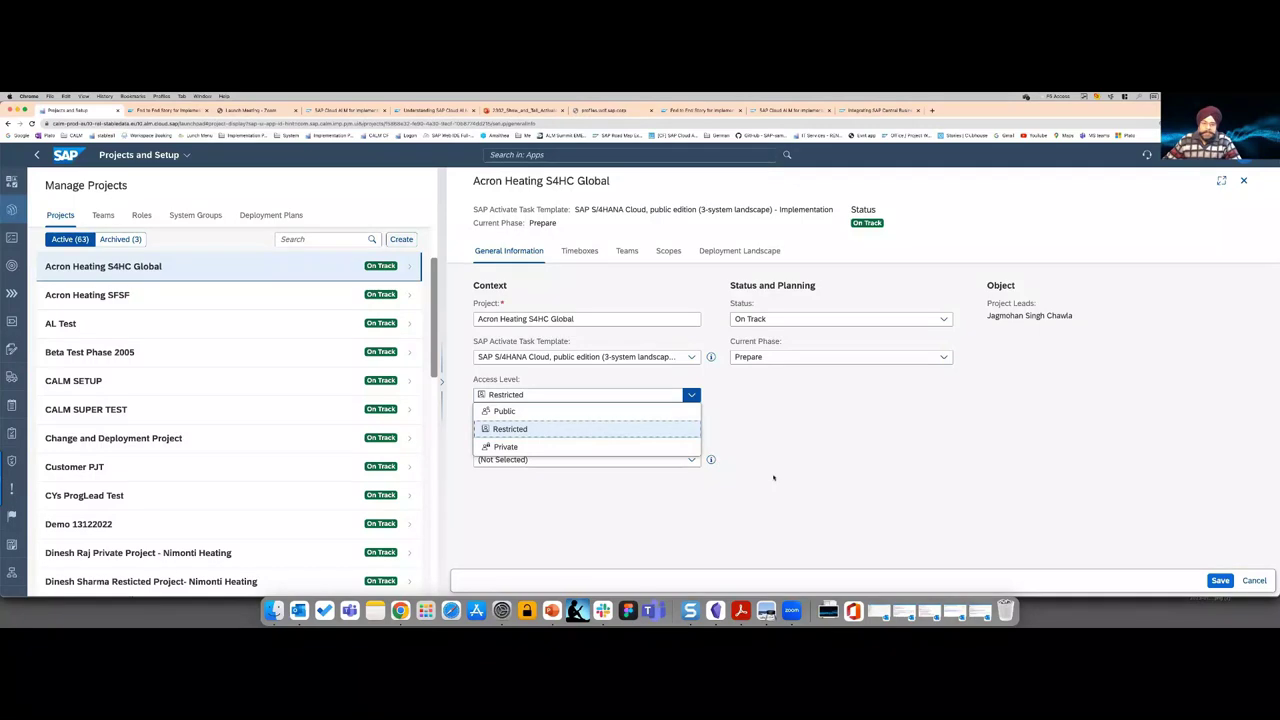
click(645, 302)
- Set the project's integration scenario to SAP Central Business Configuration
click(691, 461)
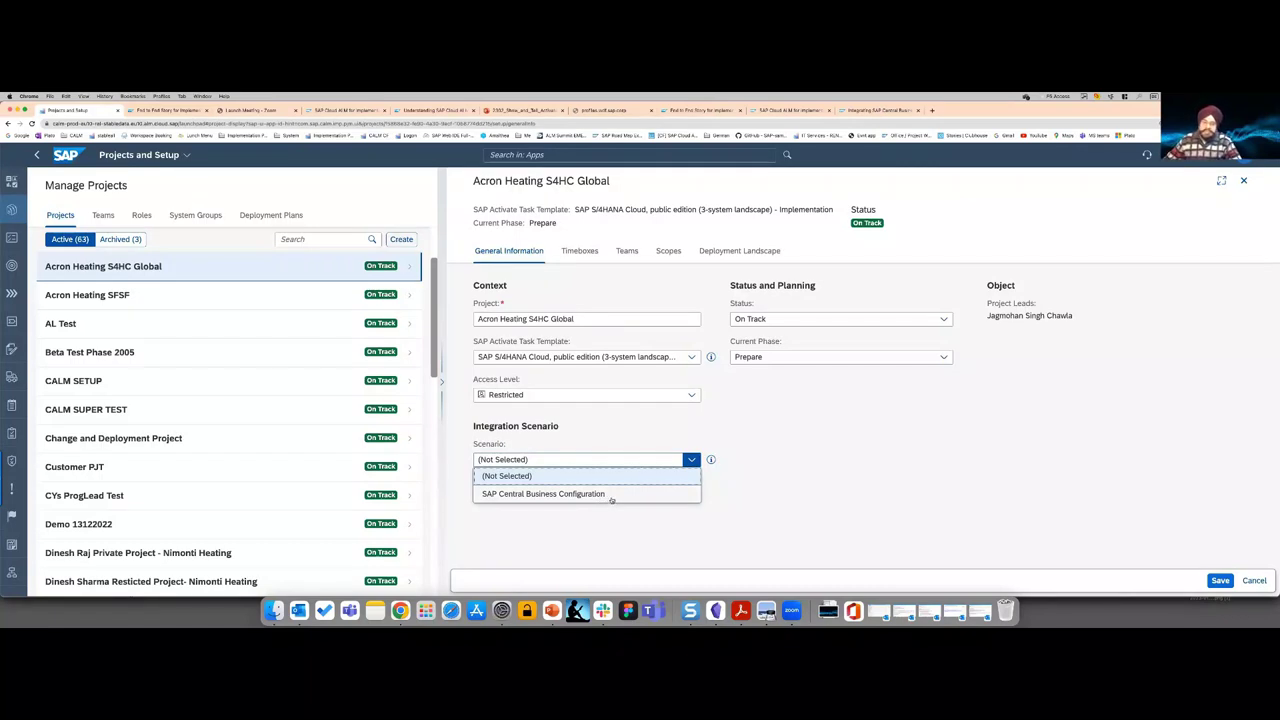
click(612, 495)
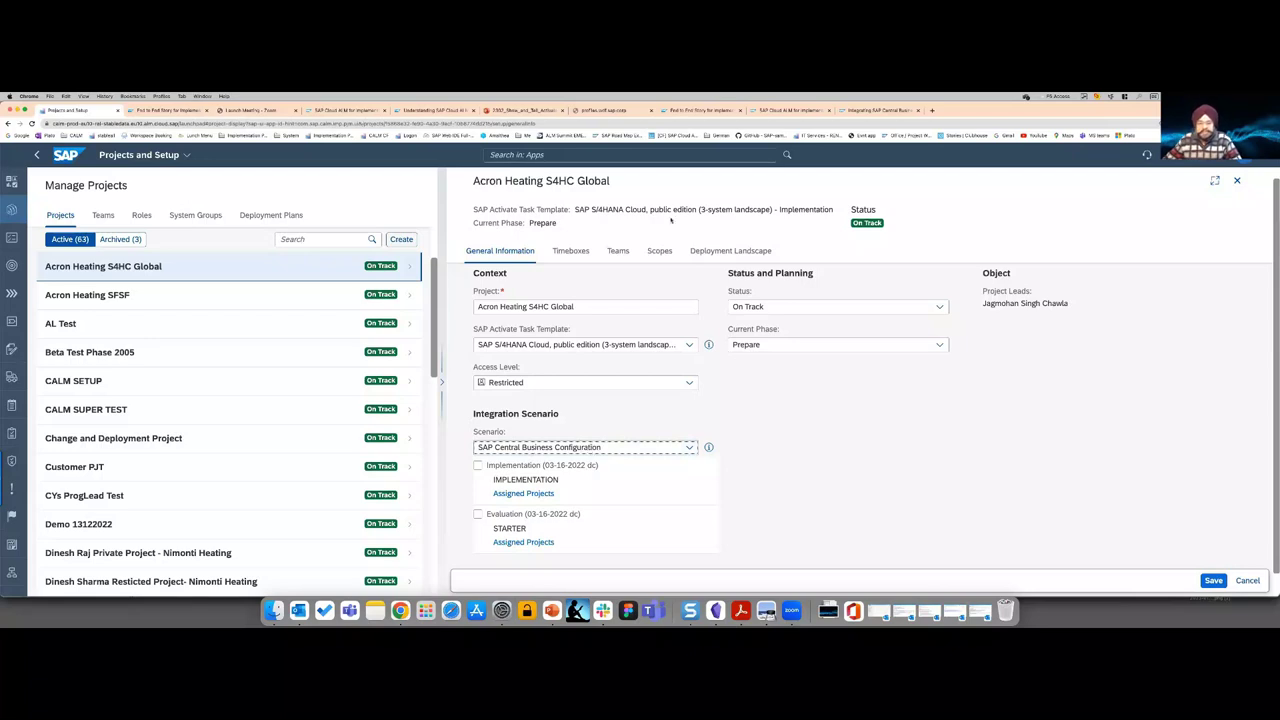
- Show the project's timeboxes and examine its phases, sprints and milestones with their dates
click(575, 255)
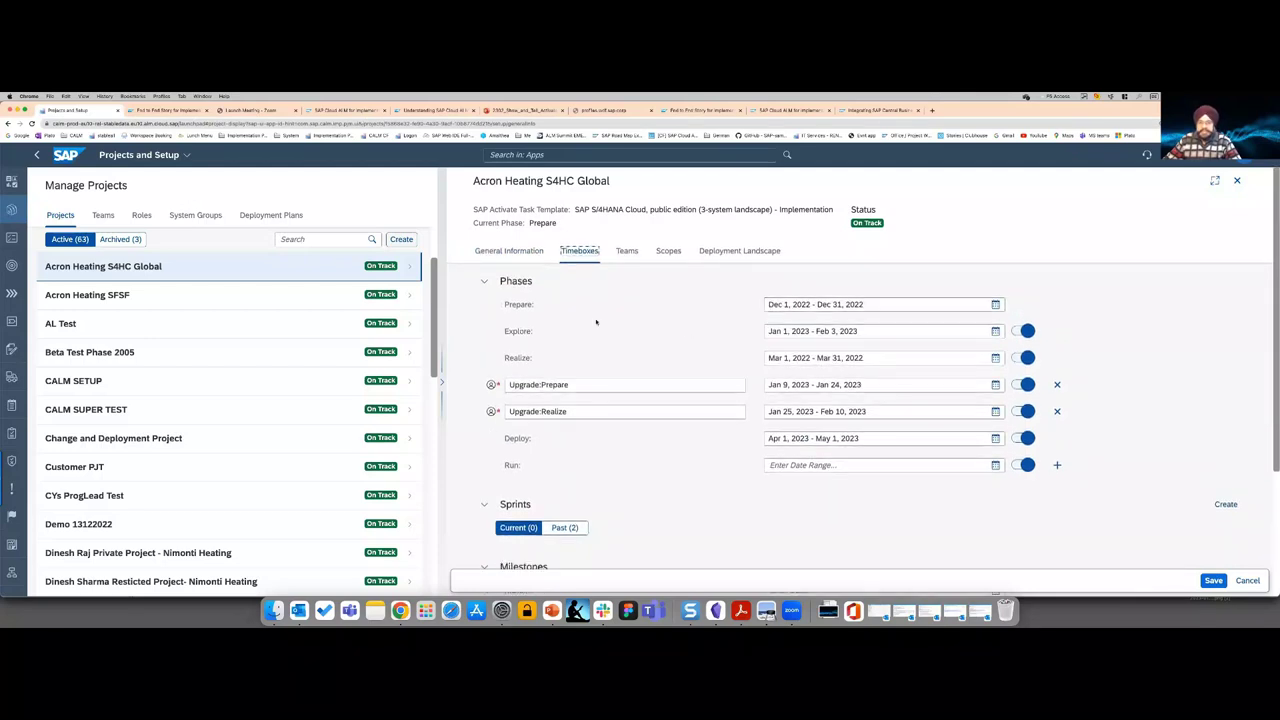
scroll(546, 367, down, 3)
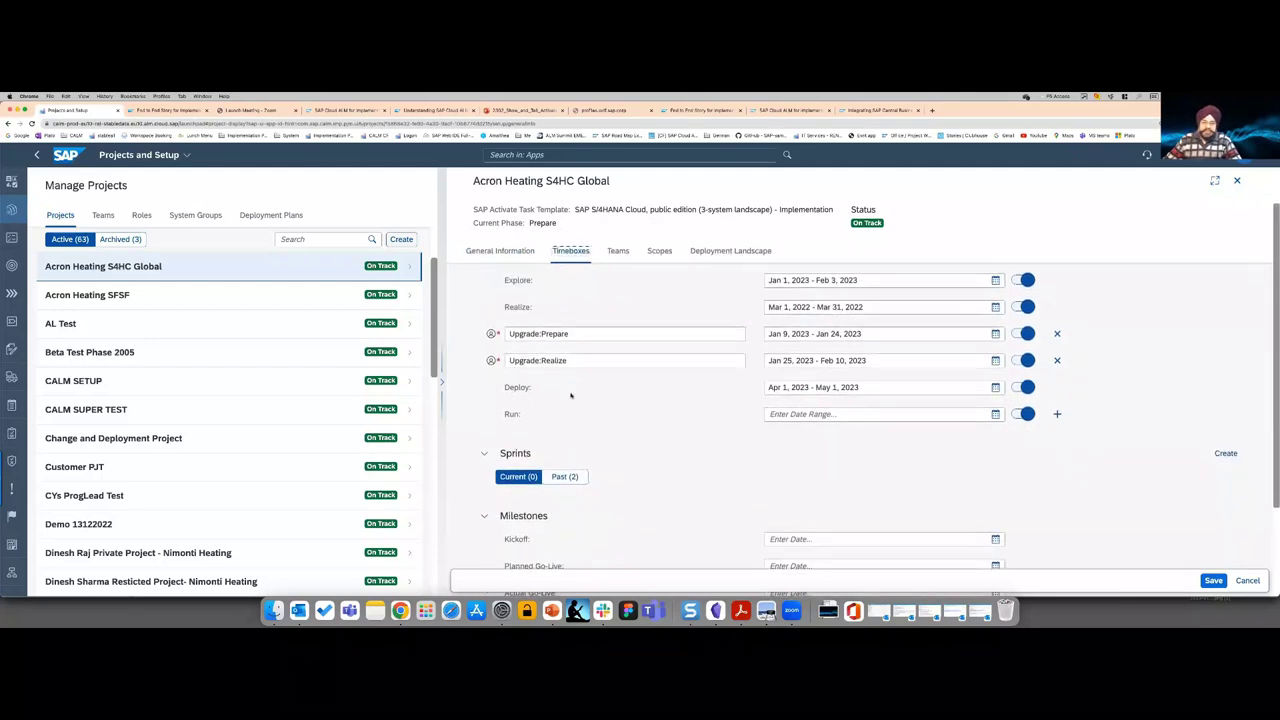
scroll(571, 395, up, 3)
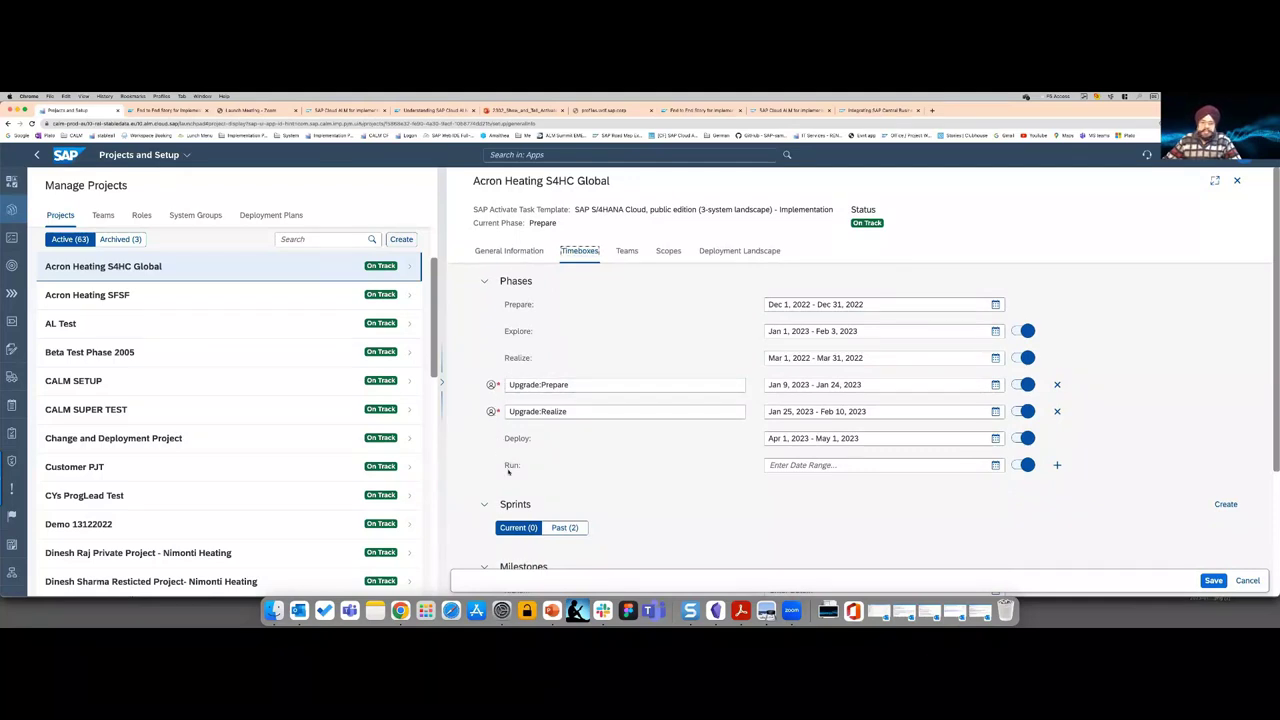
scroll(560, 432, down, 2)
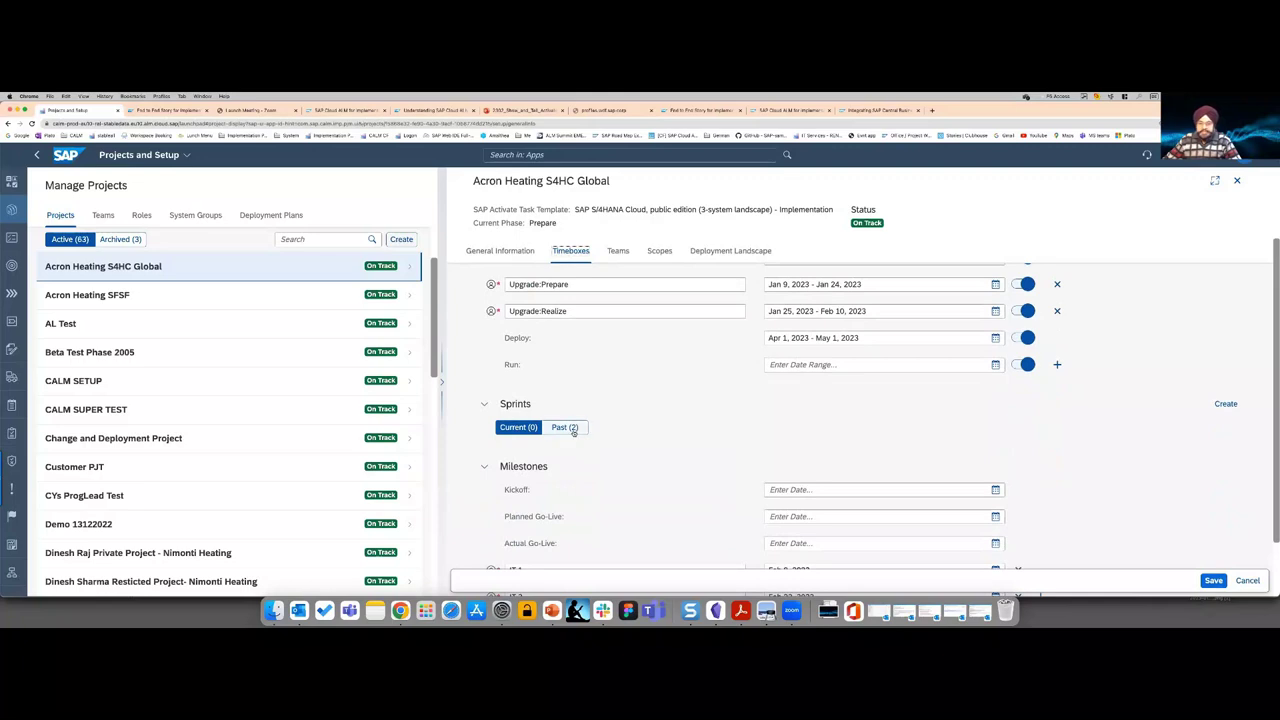
scroll(568, 430, up, 1)
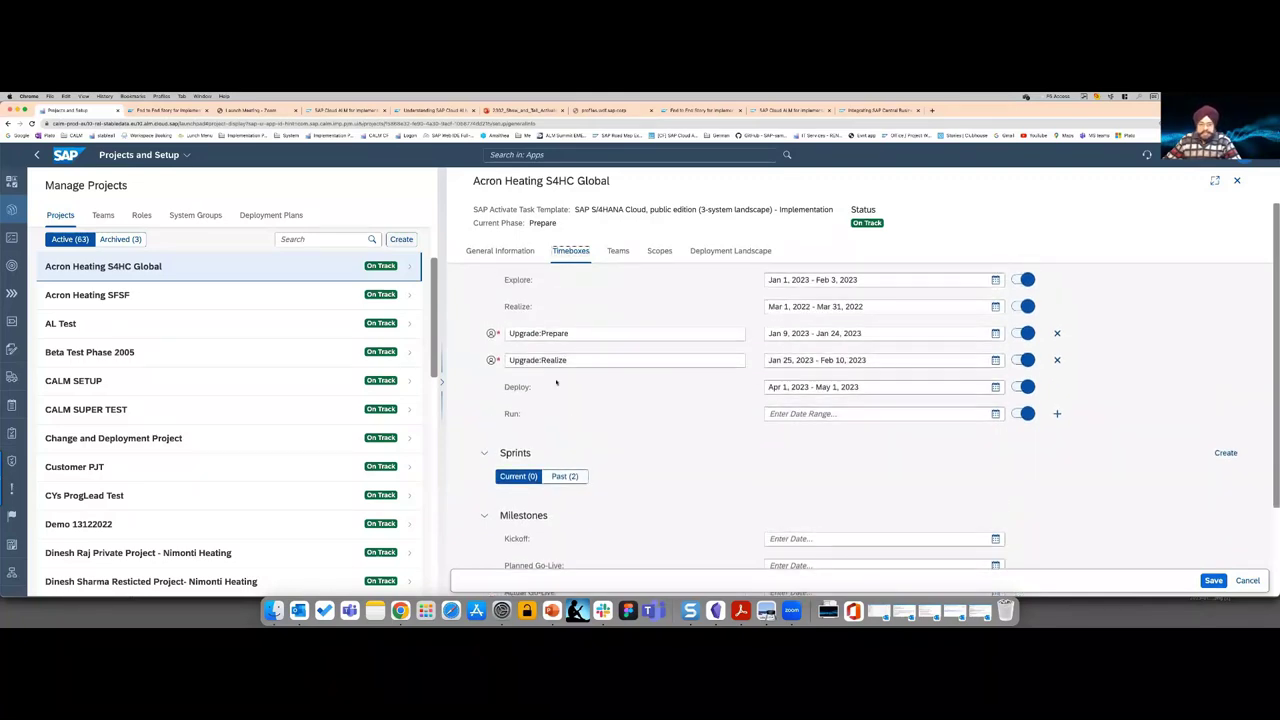
scroll(582, 349, up, 1)
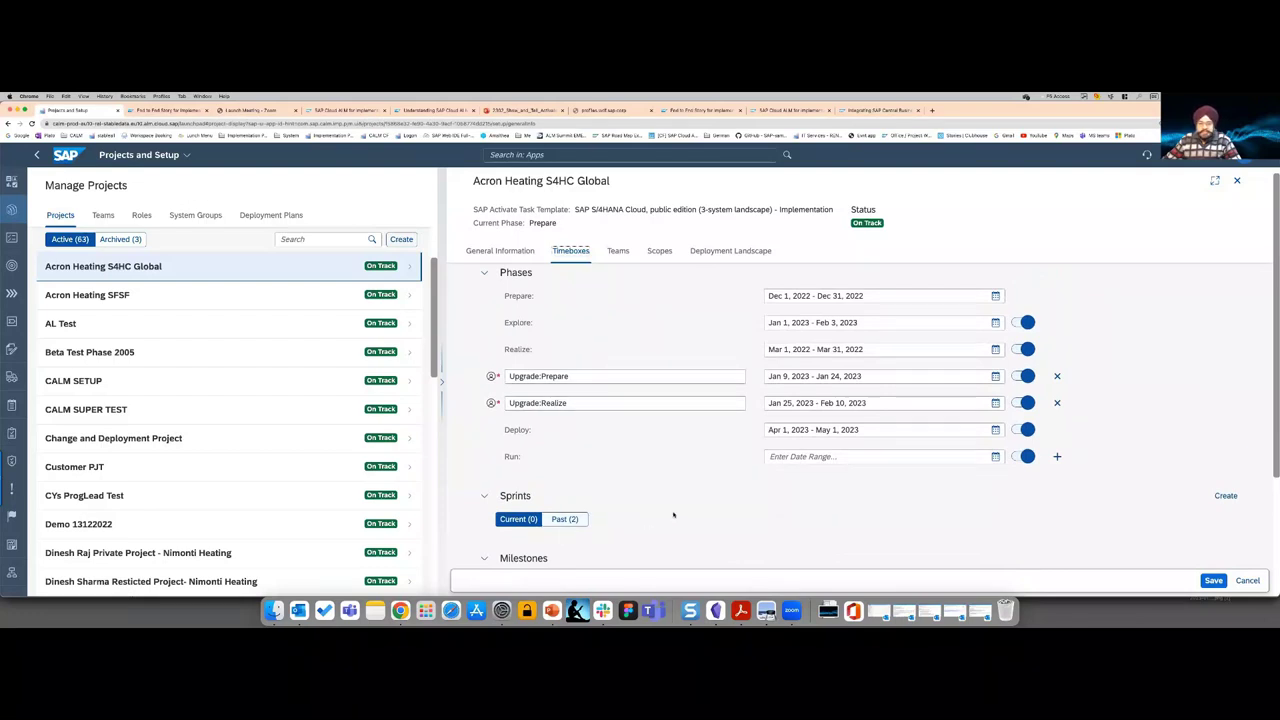
scroll(575, 355, down, 4)
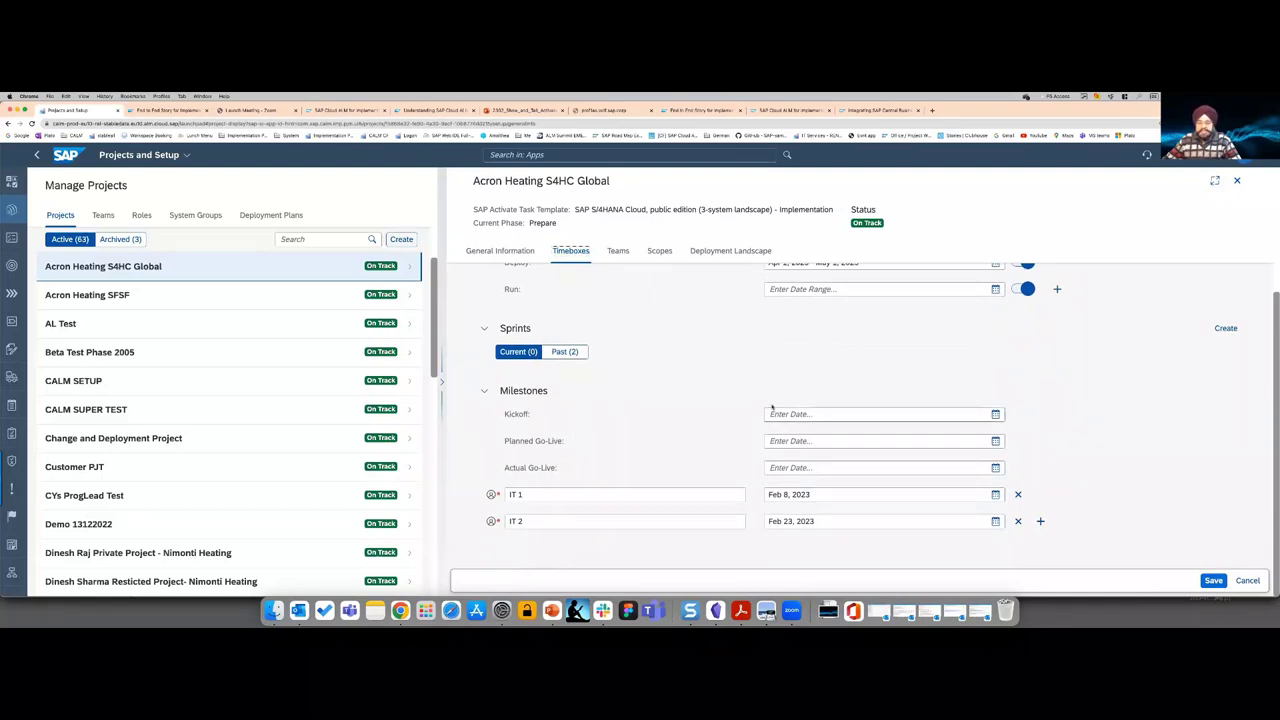
scroll(710, 400, up, 4)
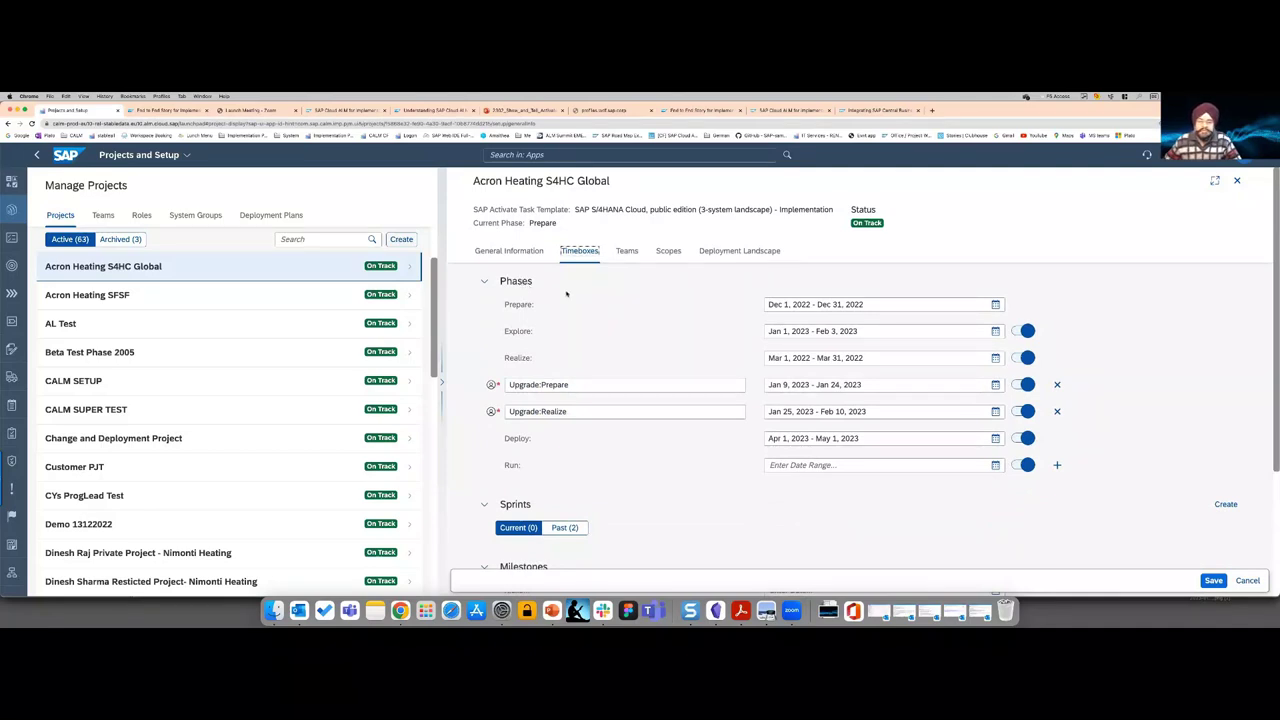
- Show the project's teams and examine the roles and user assignments of the PMO Team
click(627, 250)
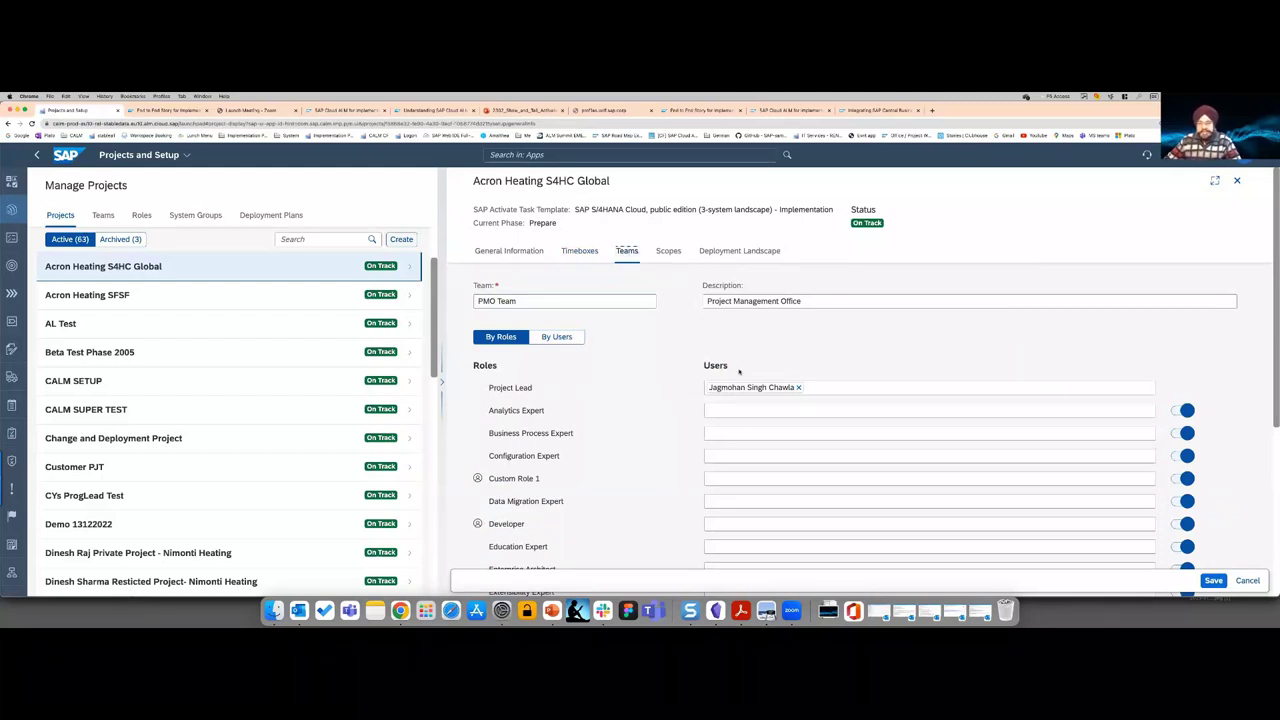
scroll(739, 372, down, 1)
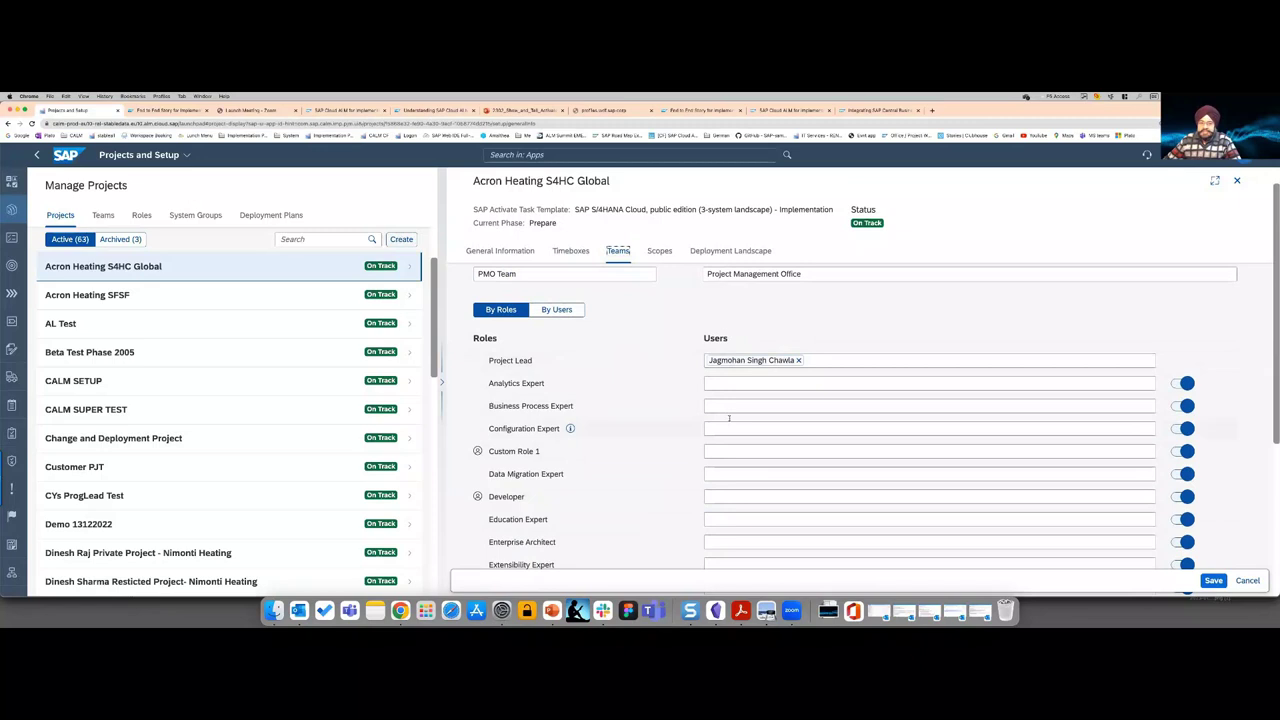
scroll(822, 466, down, 5)
scroll(822, 467, down, 3)
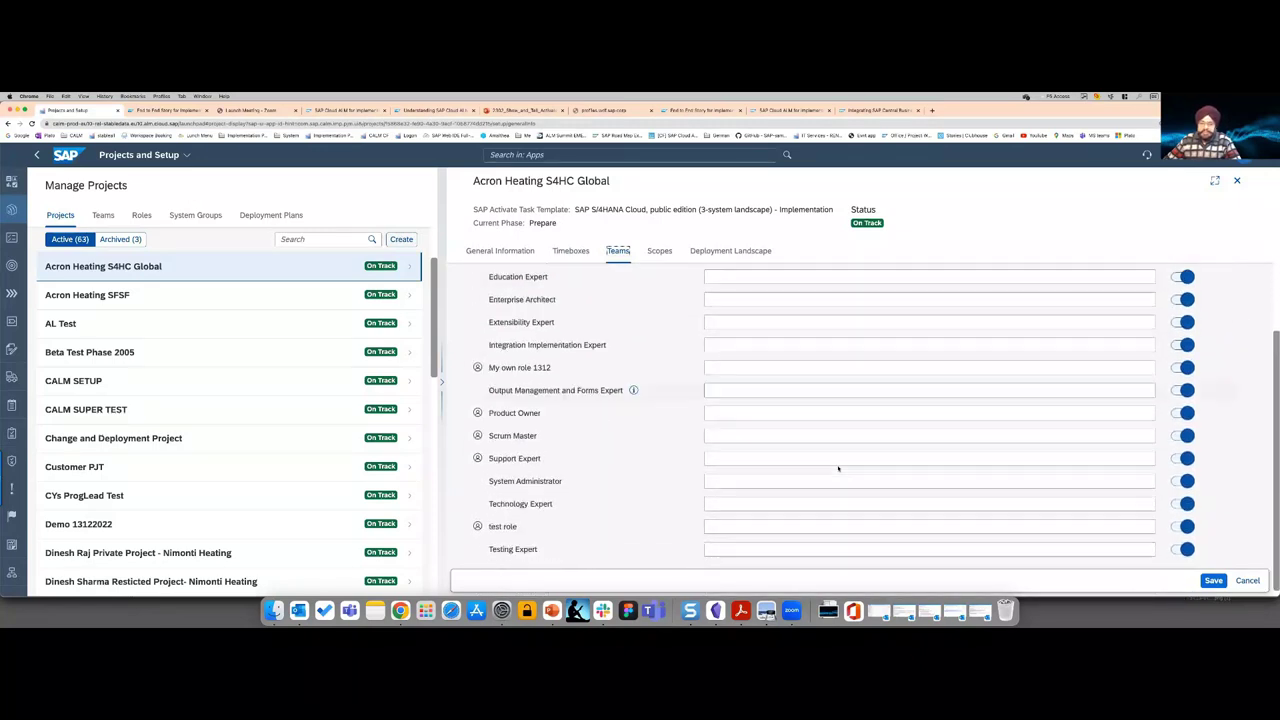
- Try to deactivate the custom role My own role 1312 in the PMO Team
click(1183, 359)
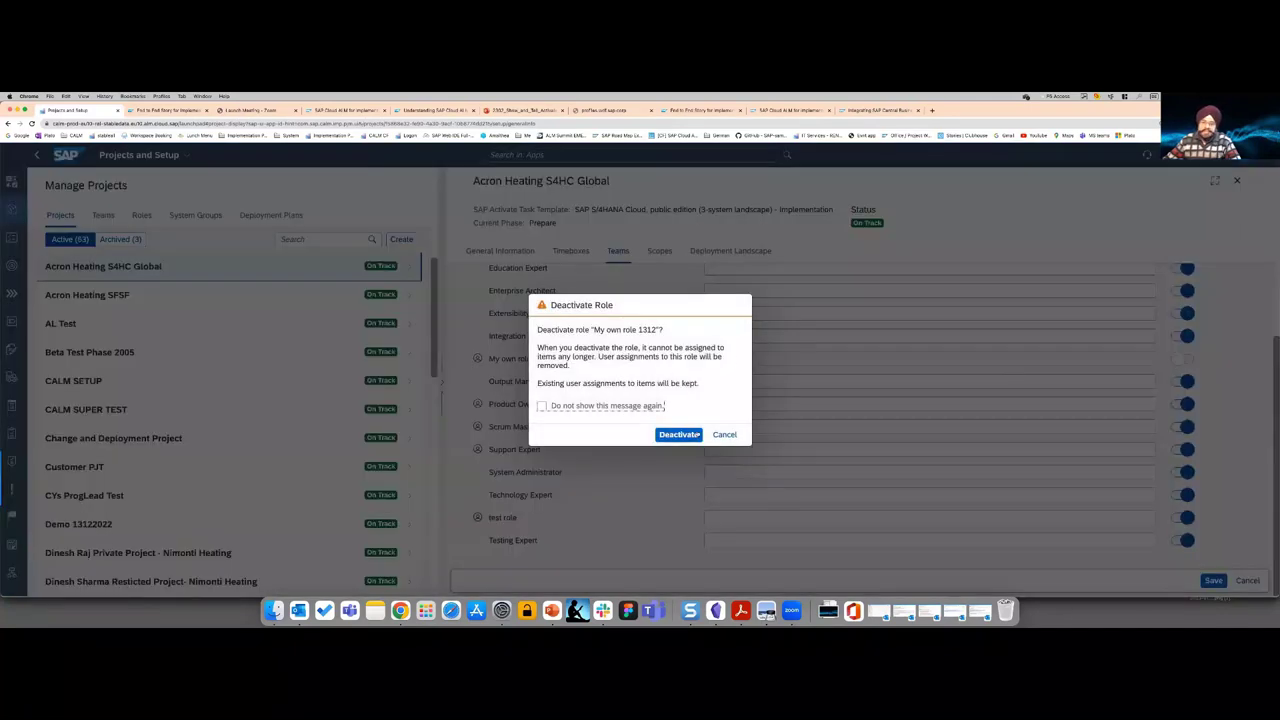
click(698, 434)
scroll(1128, 391, up, 3)
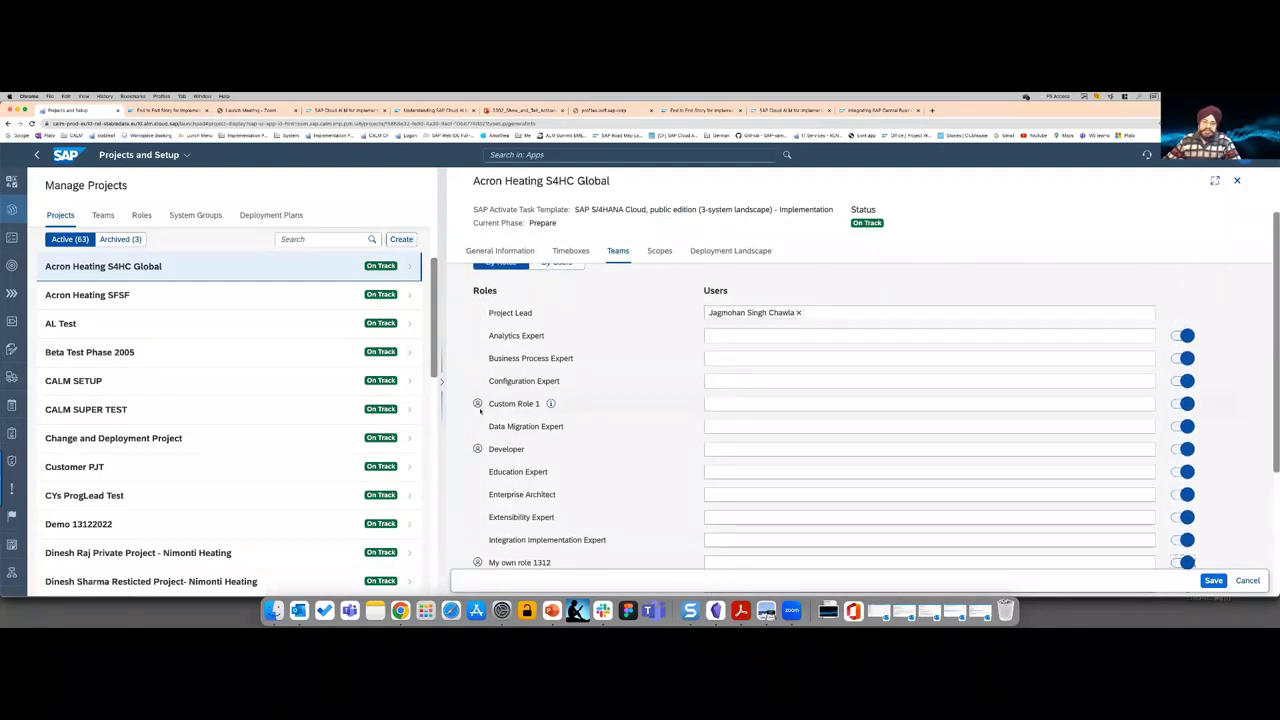
scroll(560, 340, up, 2)
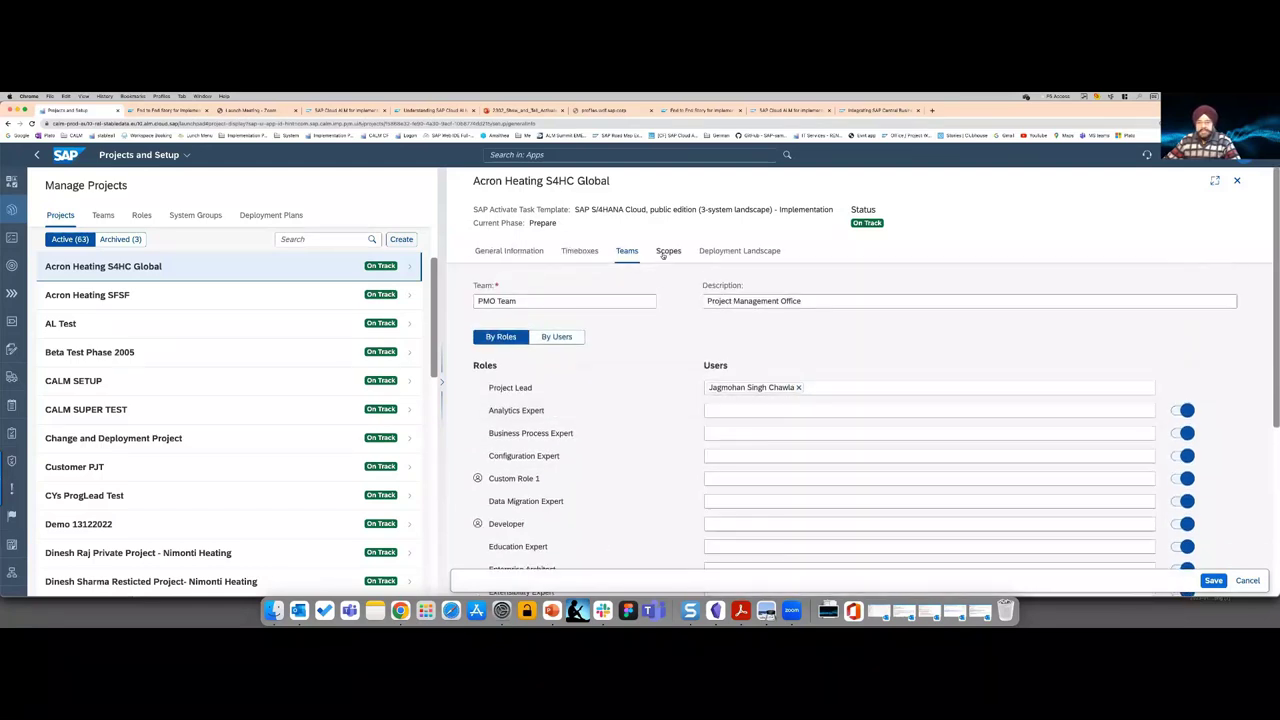
- Show the project's scopes and open the solution processes of the Plant Berlin scope
click(667, 251)
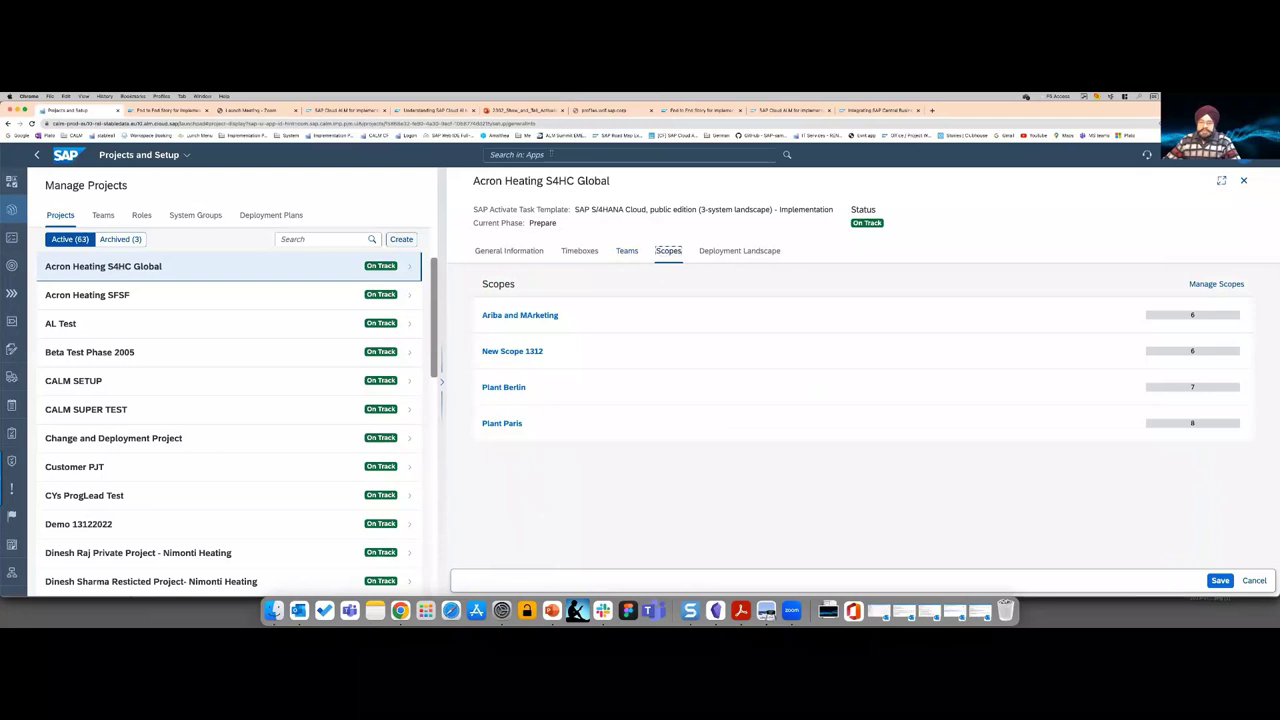
click(507, 389)
click(684, 394)
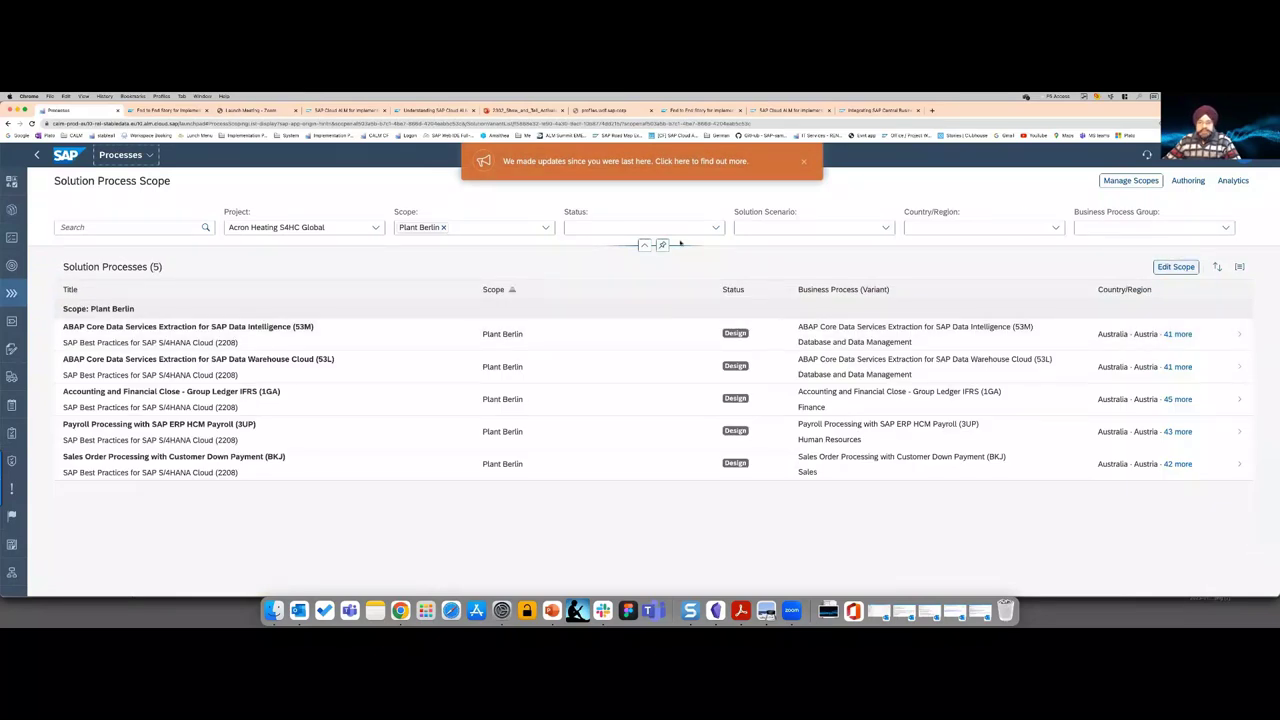
- Open a new scope form for the Acron Heating S4HC Global project, examine the selectable solution scenarios, and cancel the form
click(1134, 181)
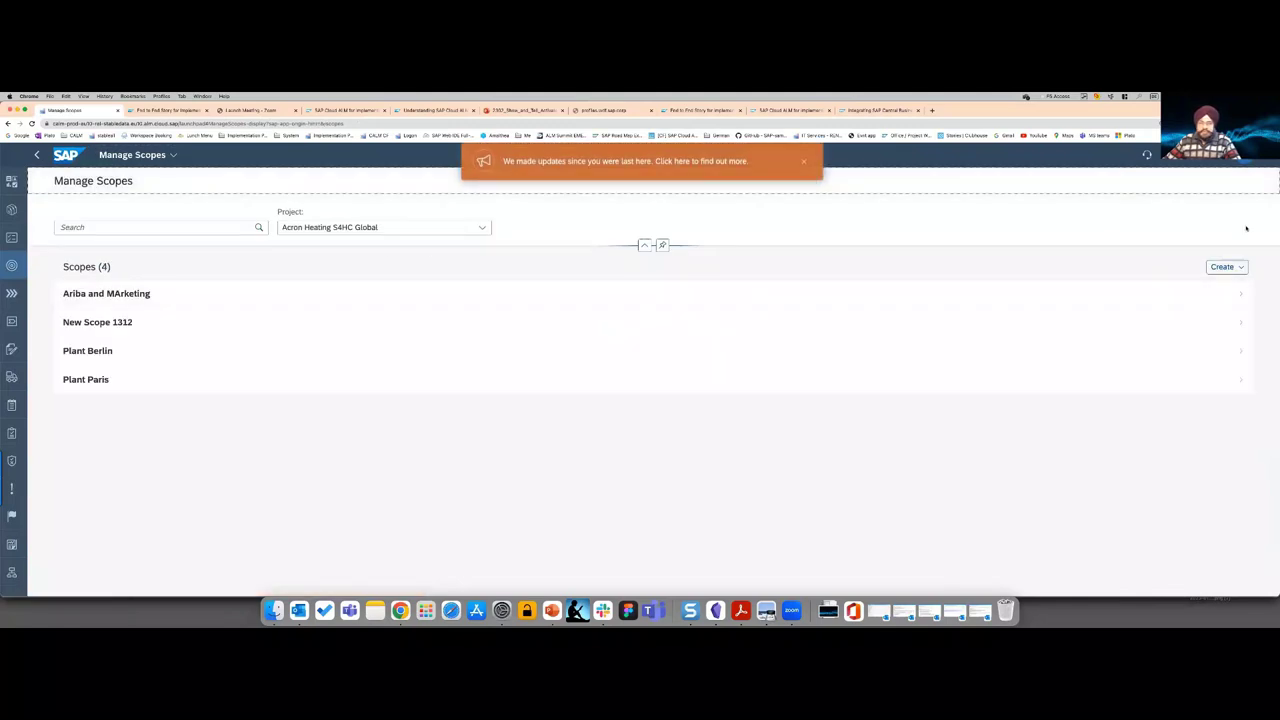
click(1226, 267)
click(1223, 285)
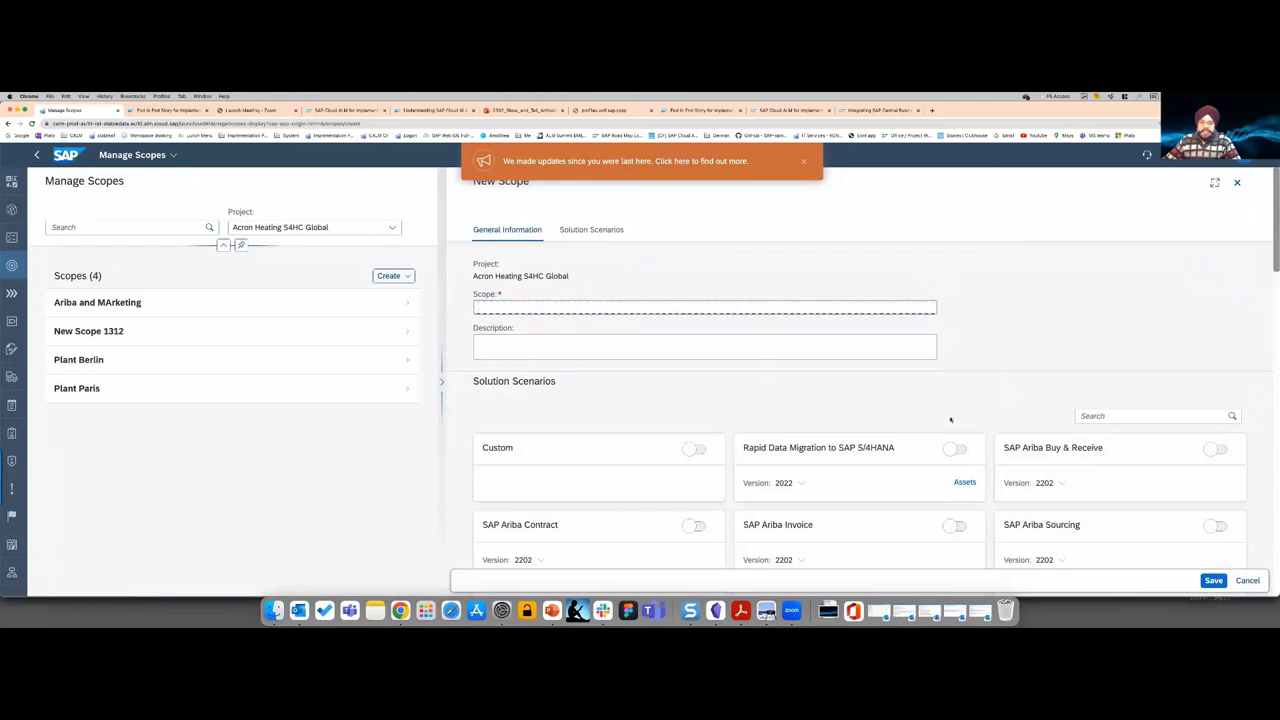
scroll(965, 416, down, 5)
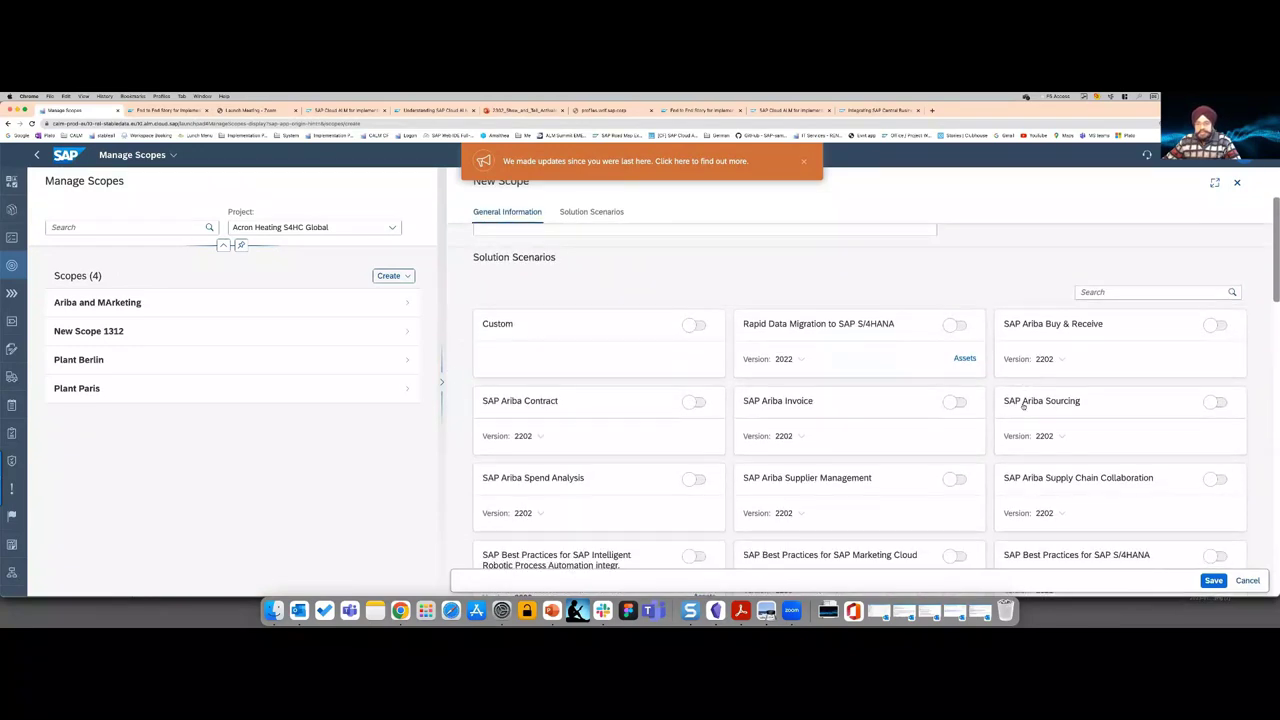
scroll(940, 413, down, 2)
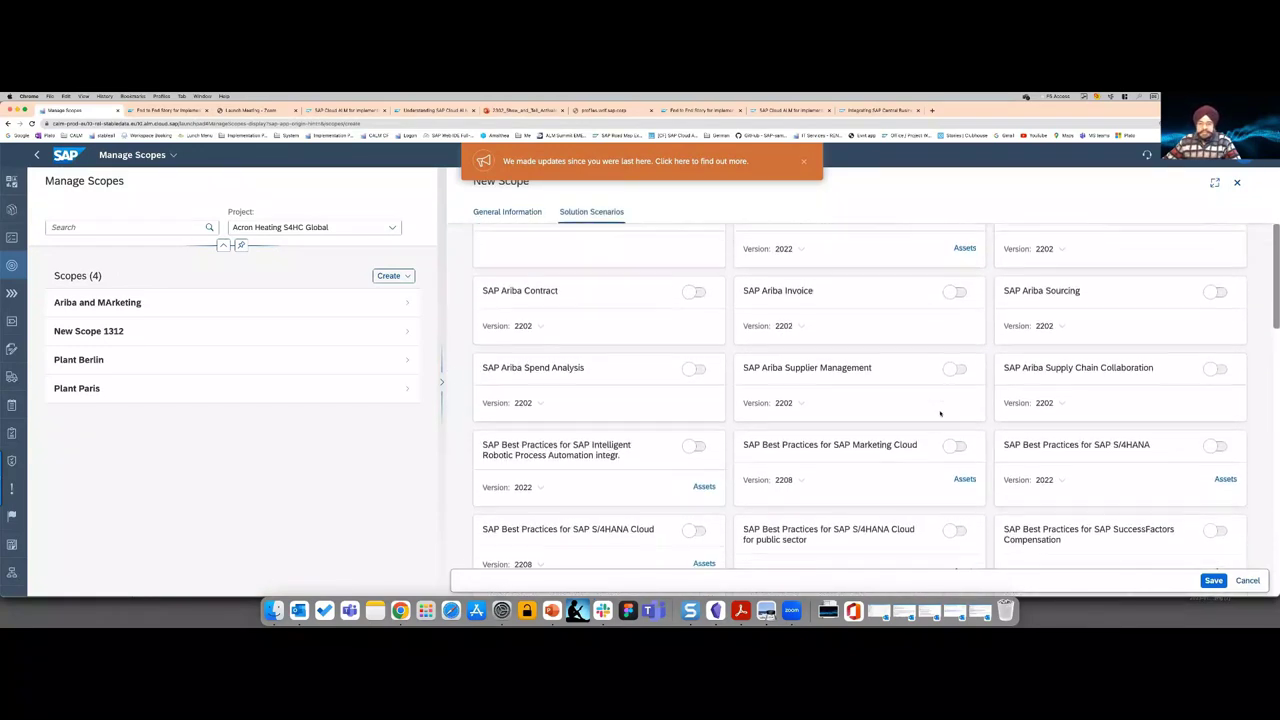
scroll(940, 413, down, 2)
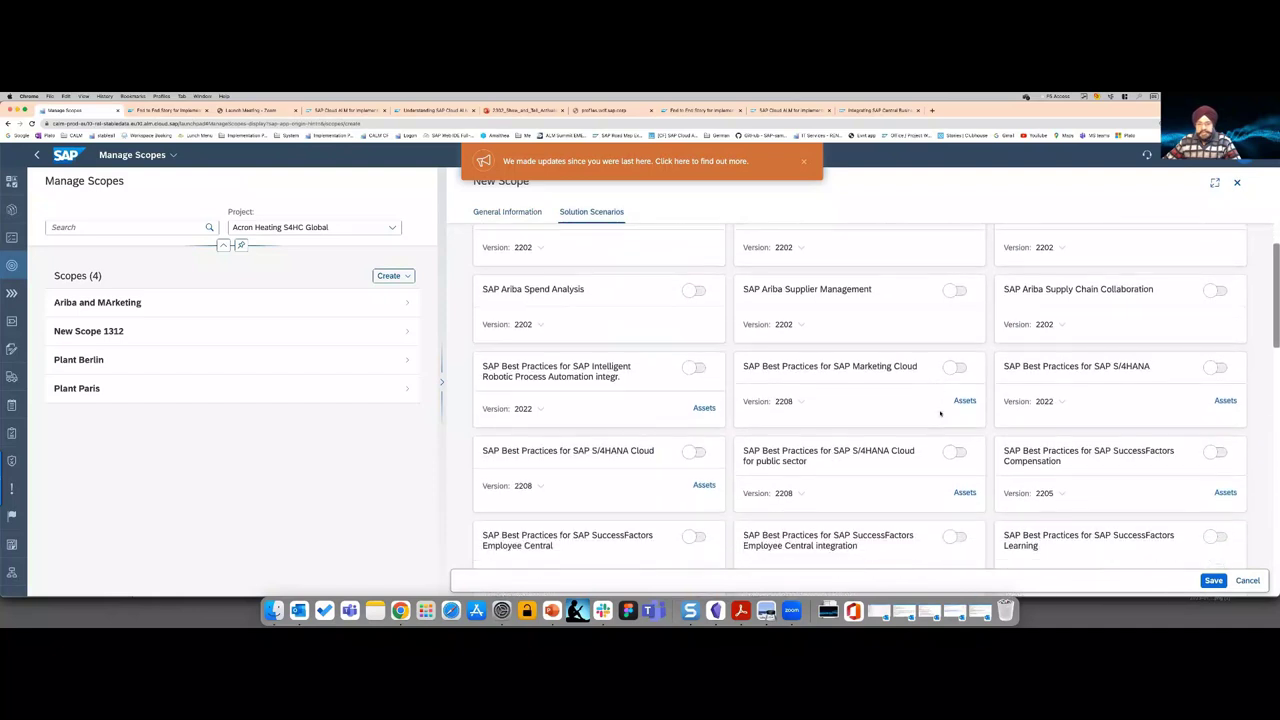
scroll(938, 411, up, 6)
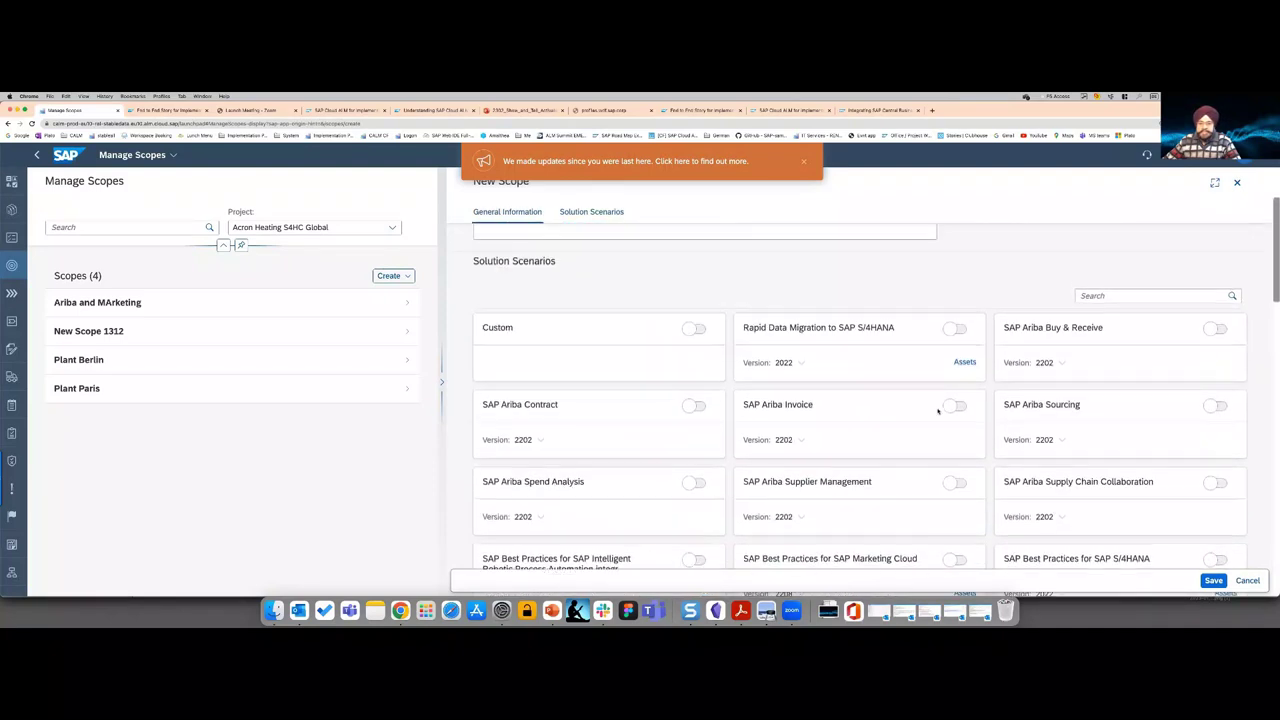
scroll(938, 411, up, 2)
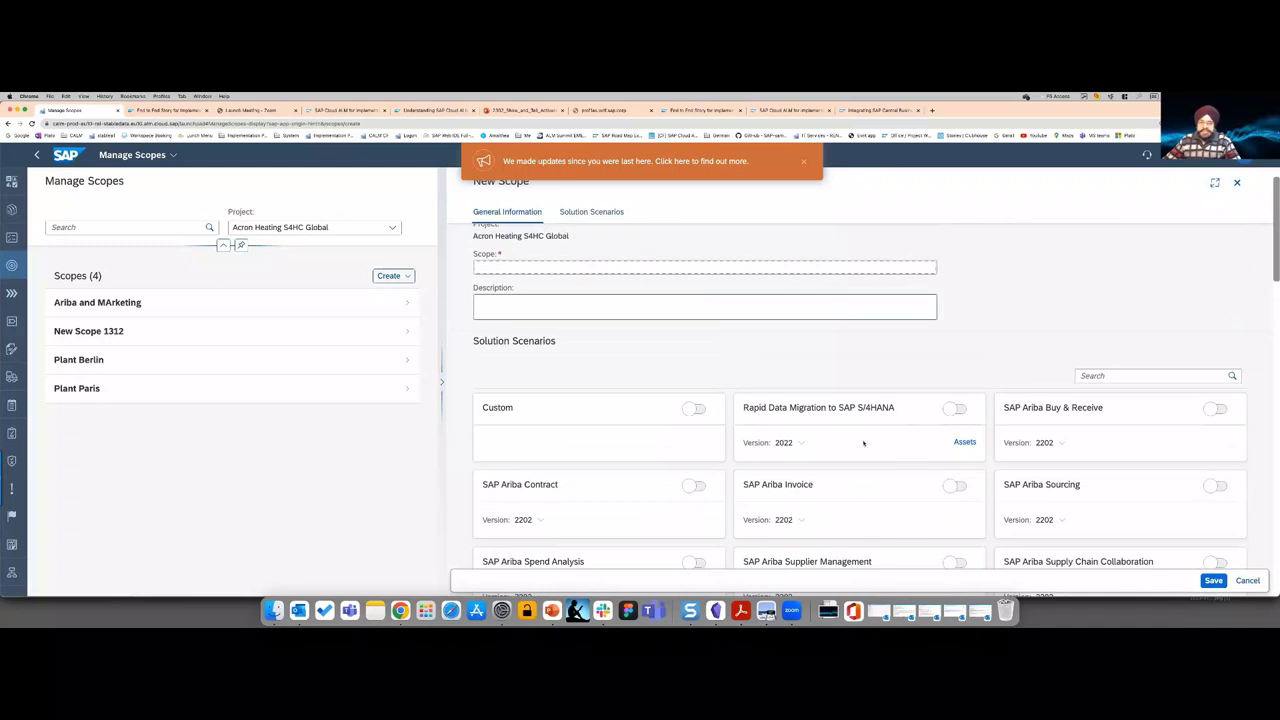
scroll(910, 449, down, 1)
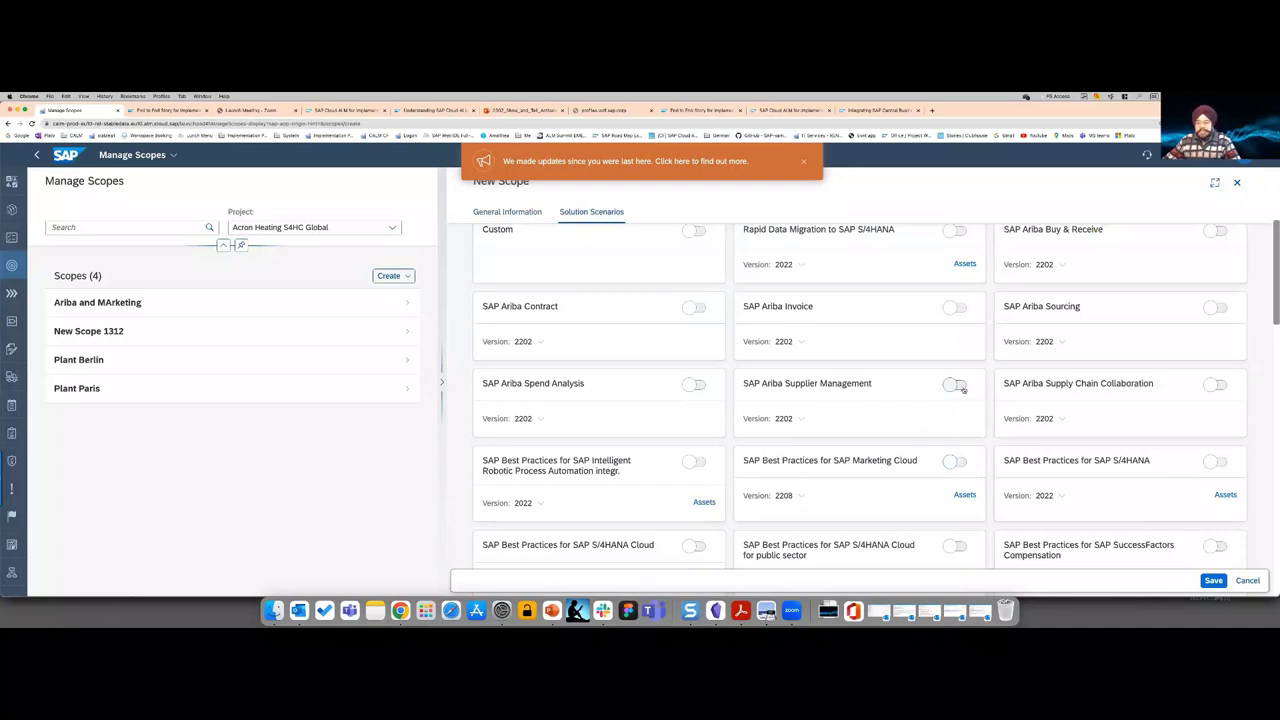
scroll(957, 386, up, 5)
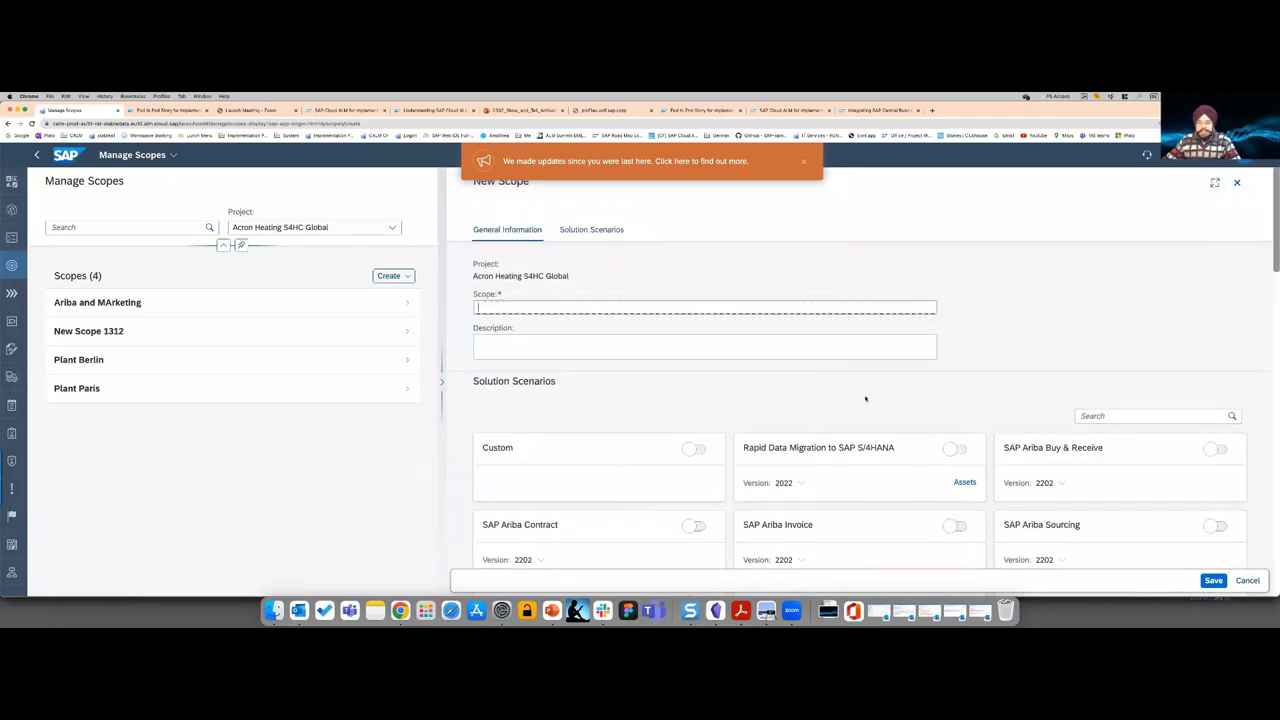
click(1247, 581)
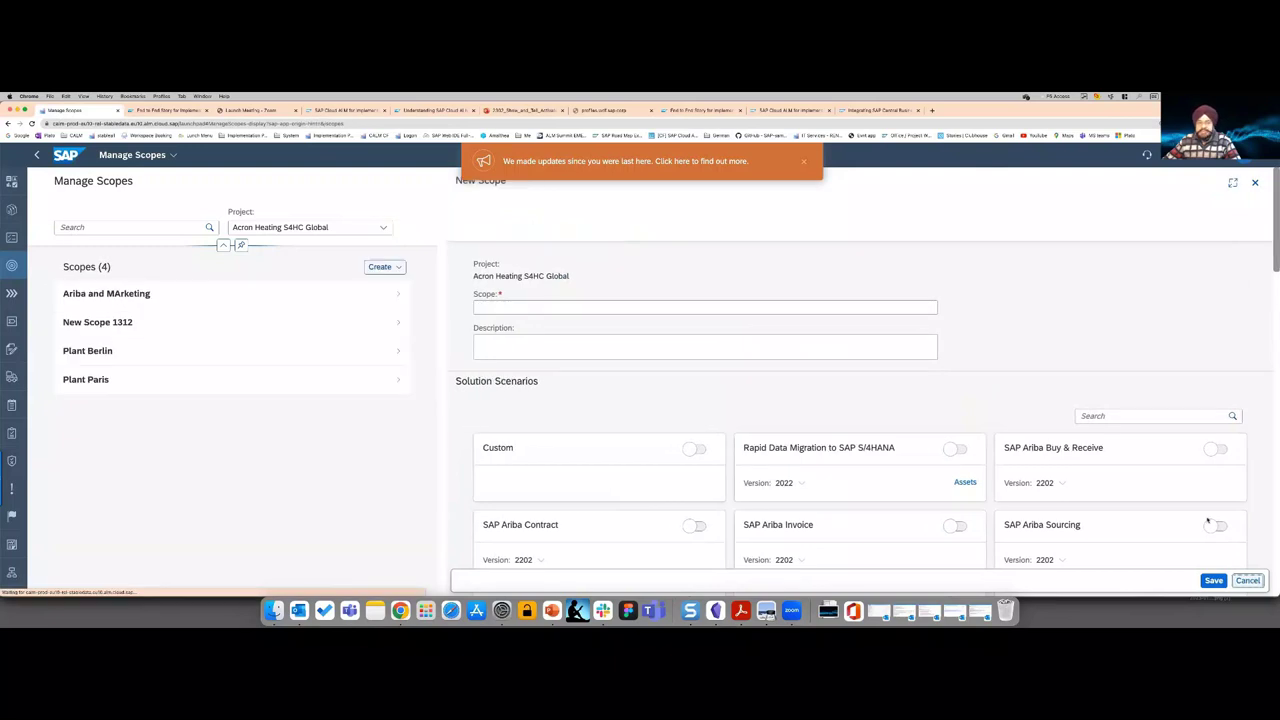
- Add Group Ledger IFRS (1GA) for United States and Group Ledger US GAAP (2VA) to the Plant Berlin scope, and end scoping
click(406, 351)
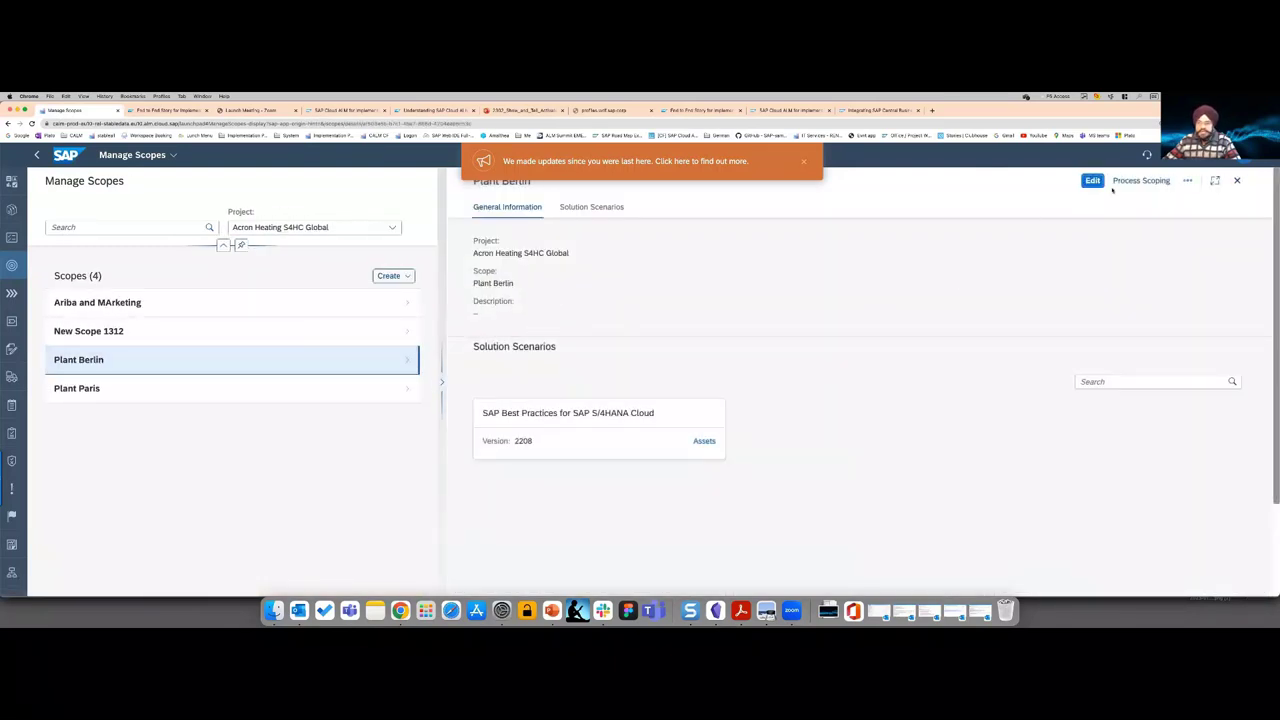
click(1140, 181)
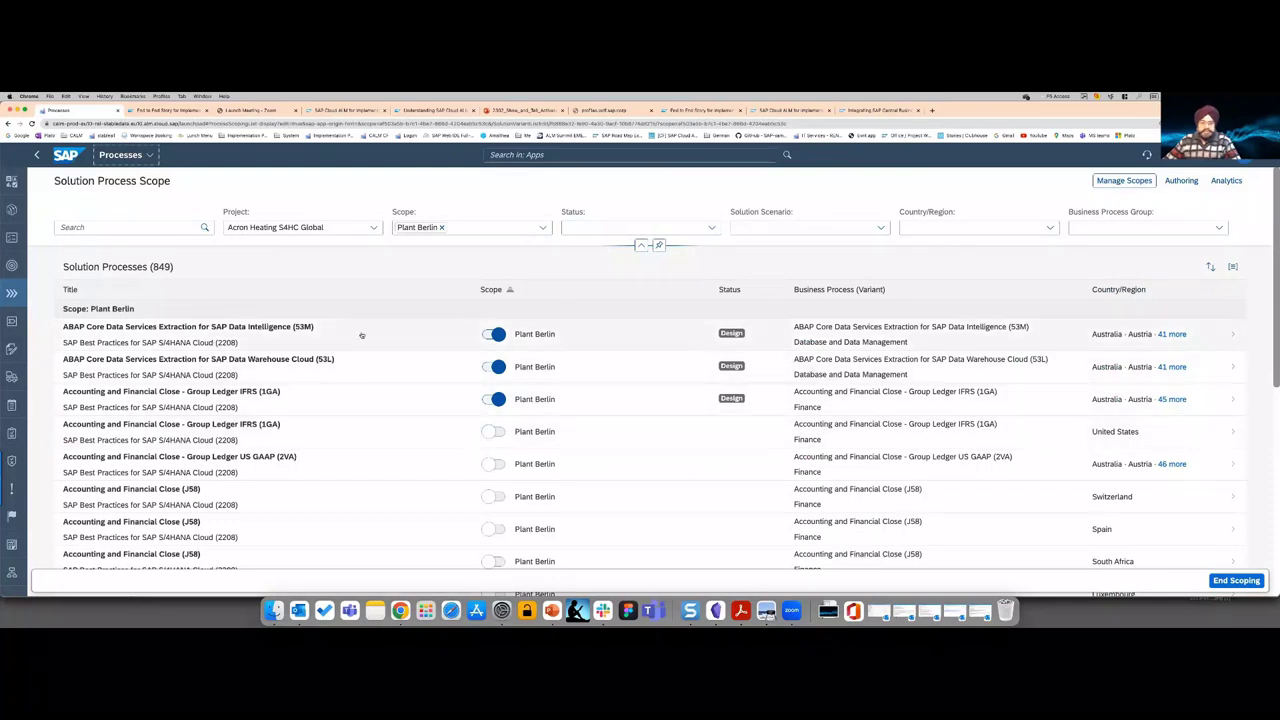
click(495, 432)
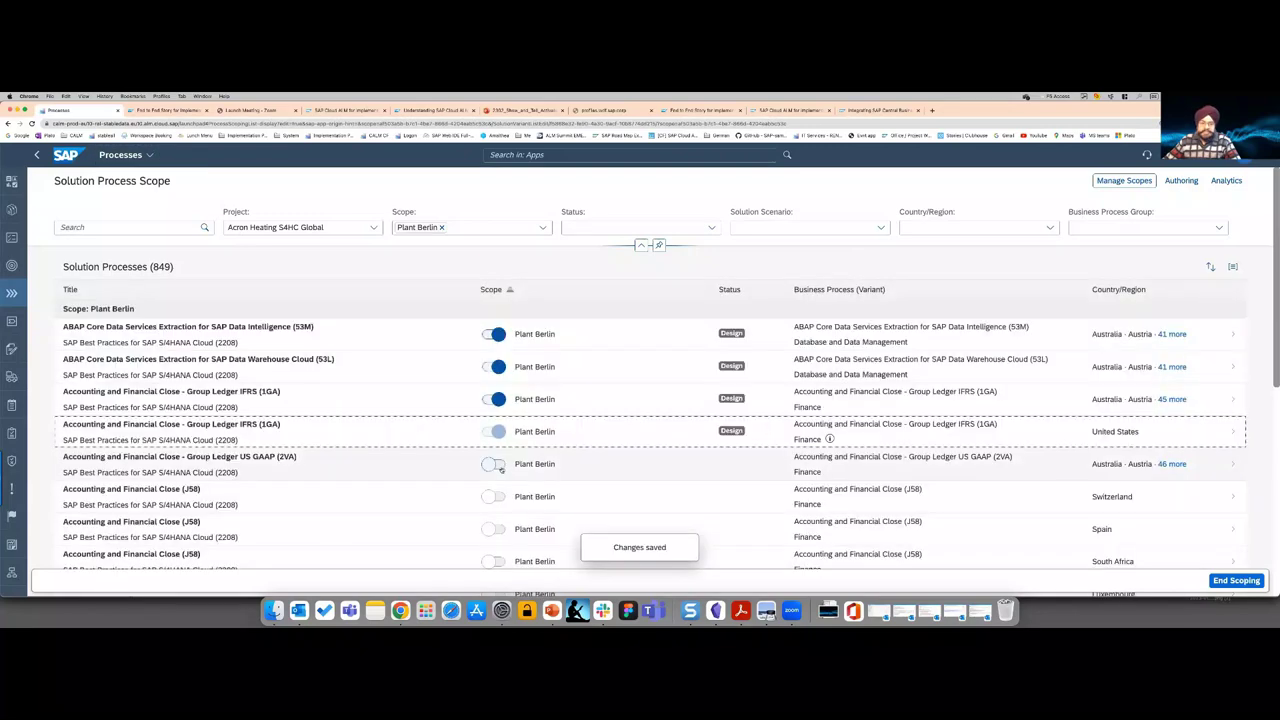
click(498, 464)
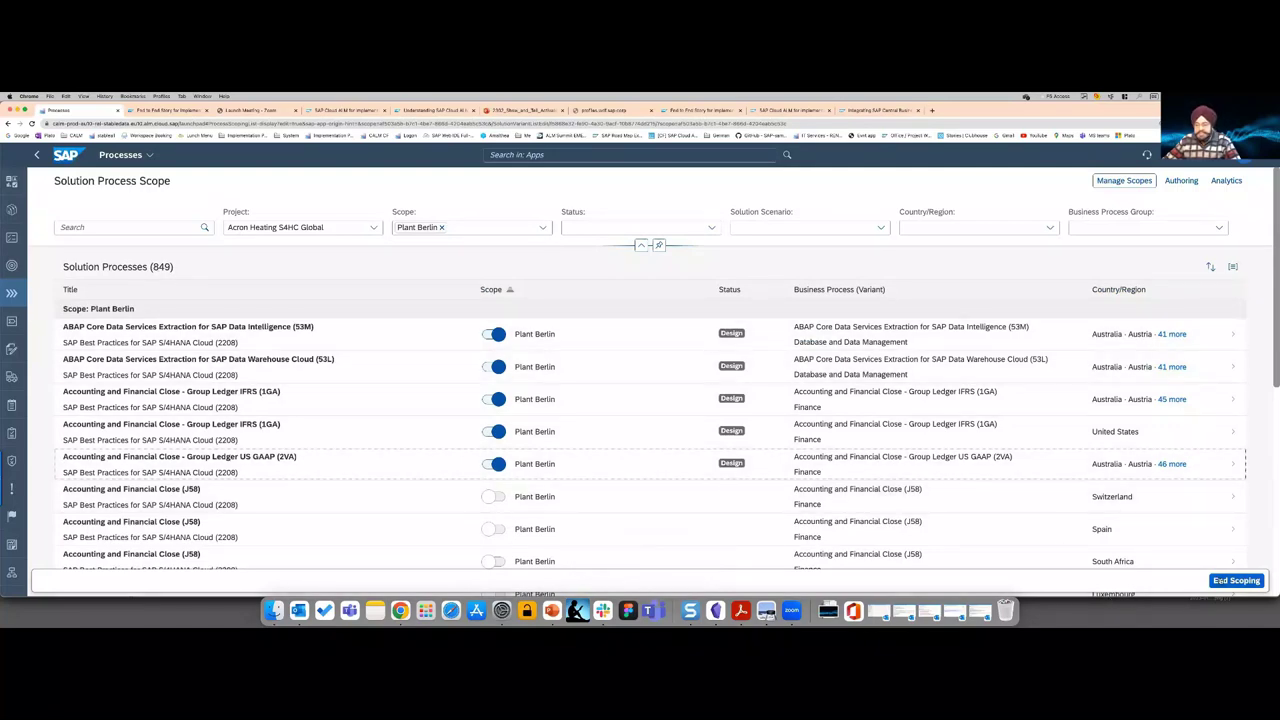
click(1224, 580)
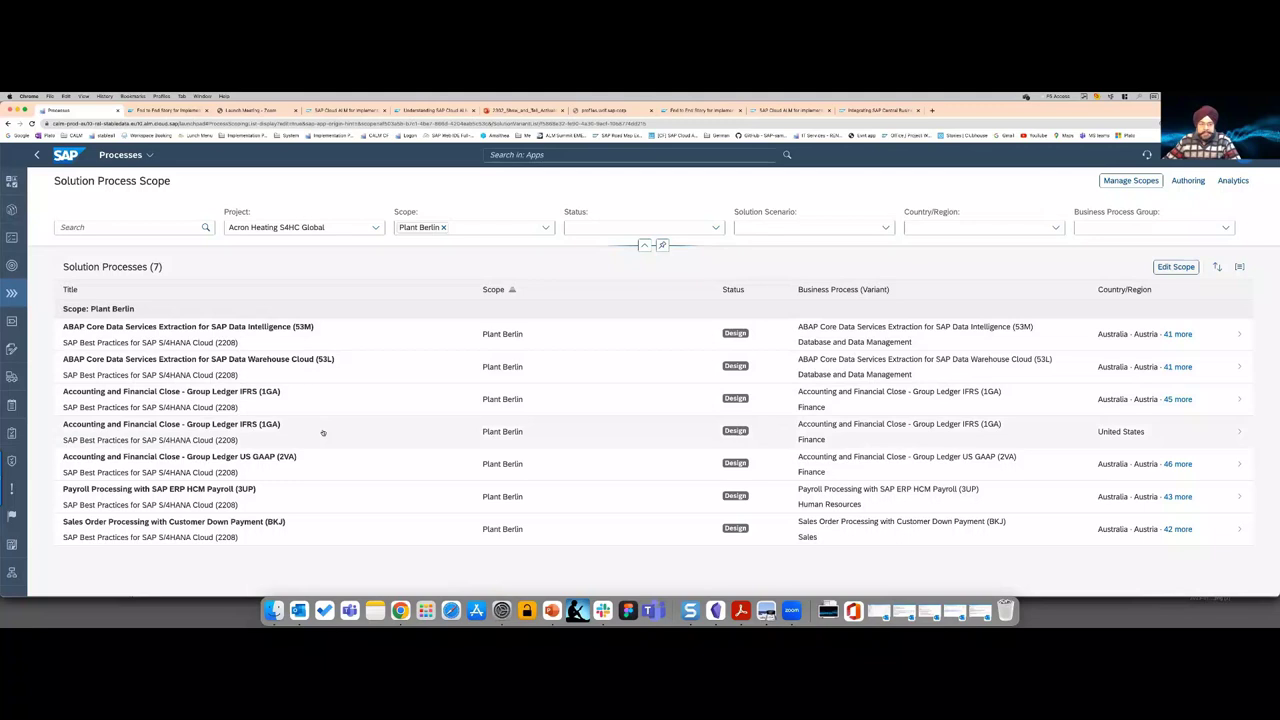
- Open the solution process flow diagram of ABAP Core Data Services Extraction for SAP Data Intelligence (53M)
click(1229, 335)
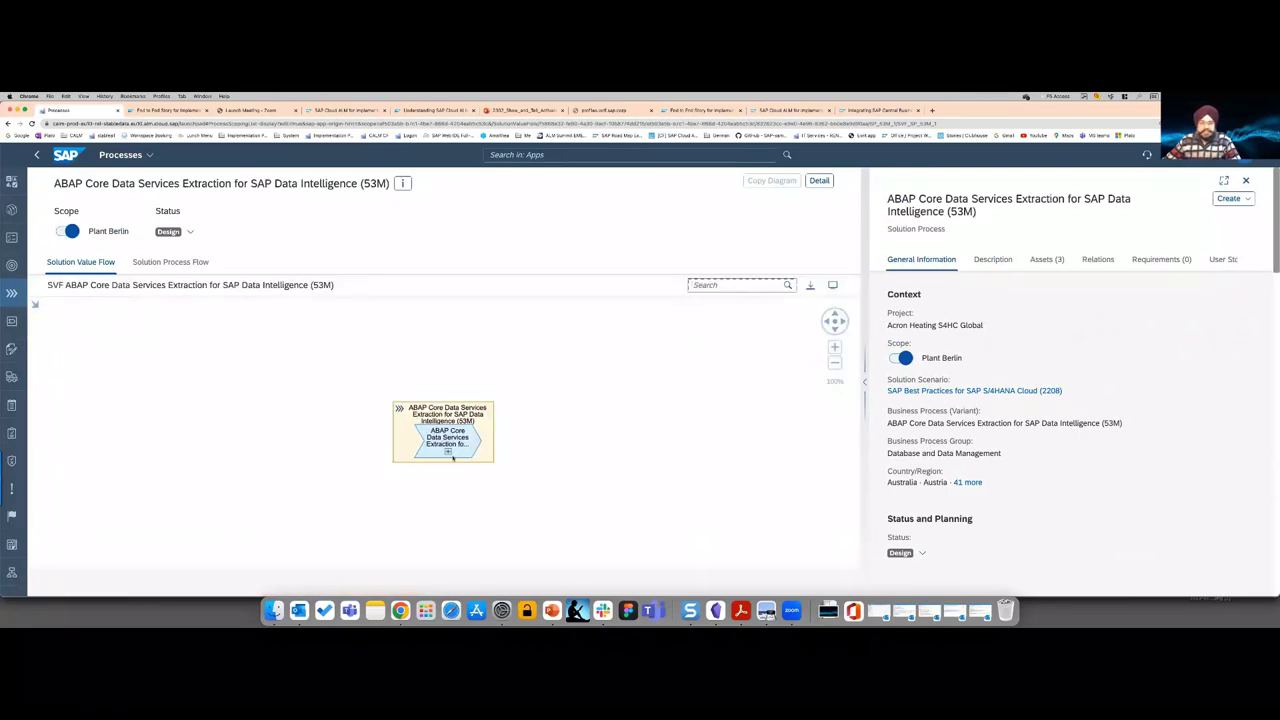
click(450, 452)
double_click(448, 453)
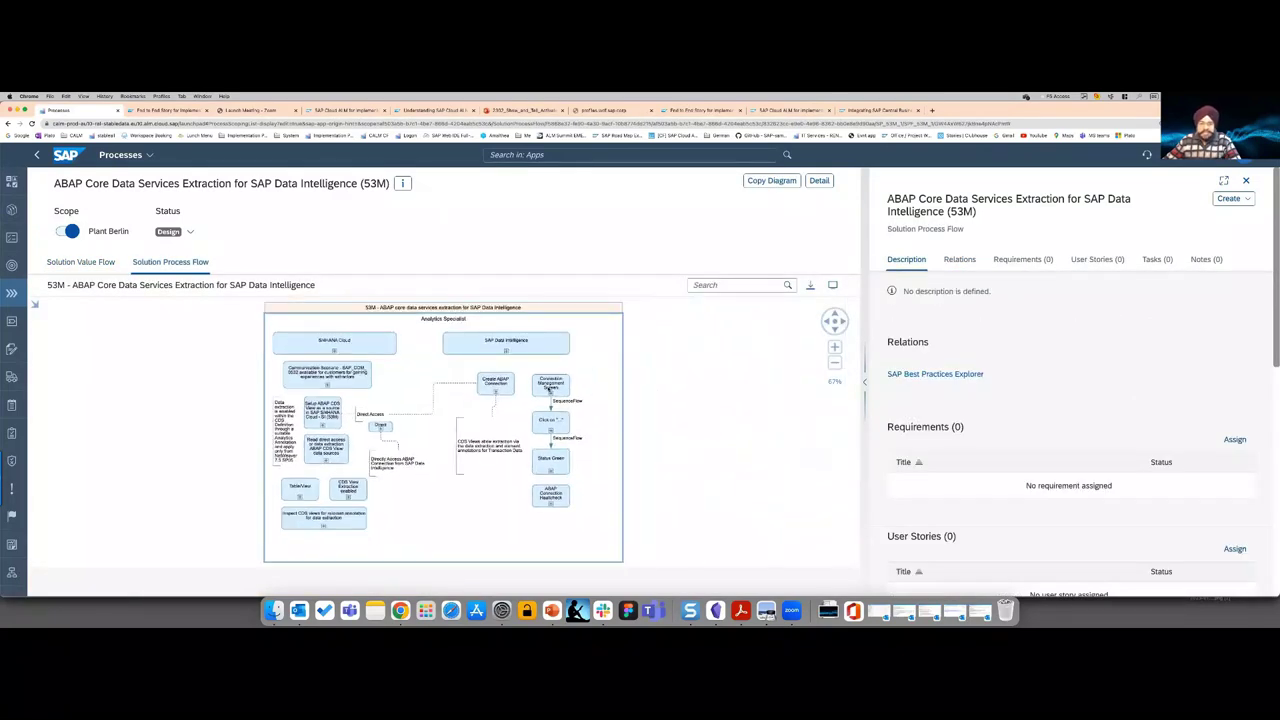
- Show the details of the Connection Management Screen sub process and its options for creating requirements and notes
click(550, 395)
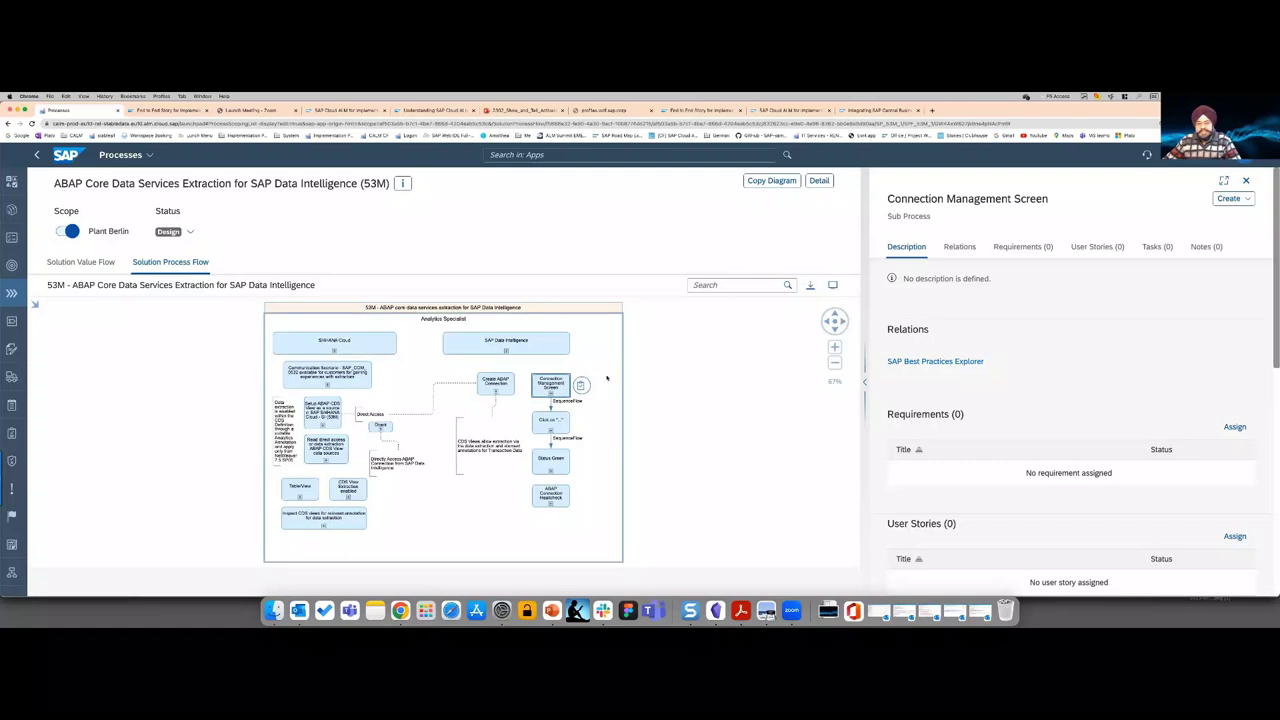
click(580, 386)
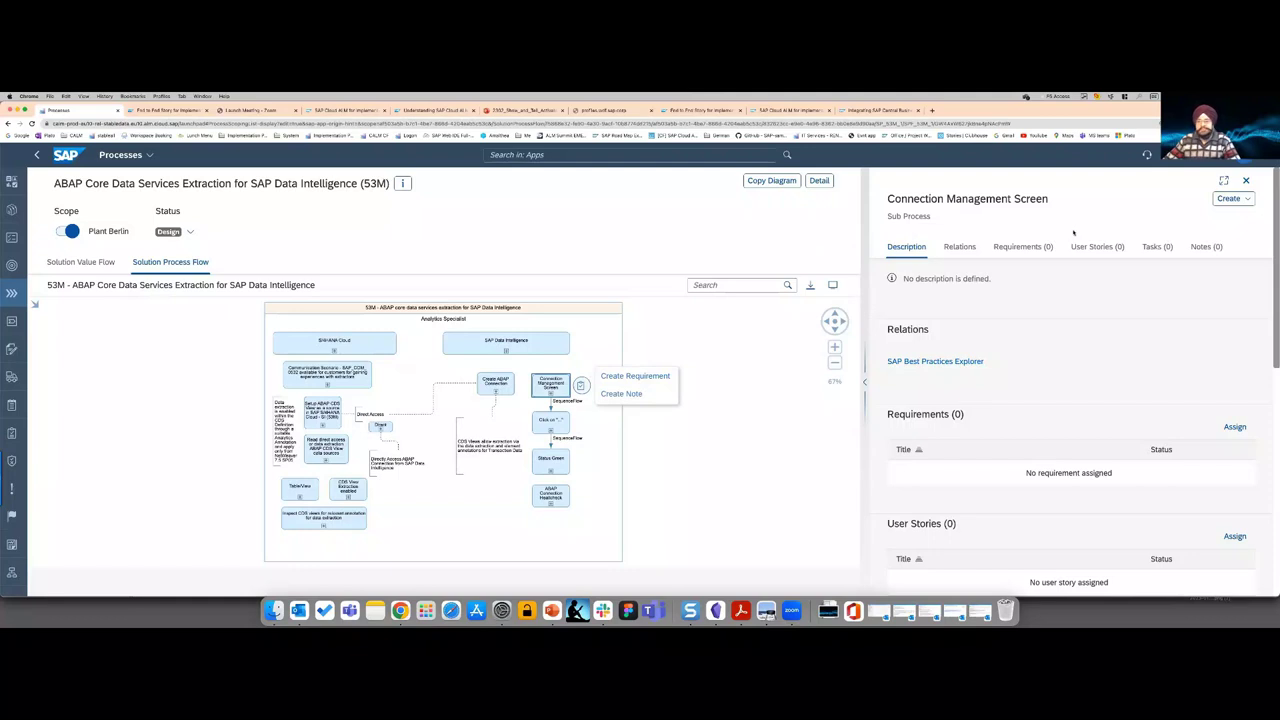
scroll(1077, 378, down, 2)
scroll(1078, 380, up, 2)
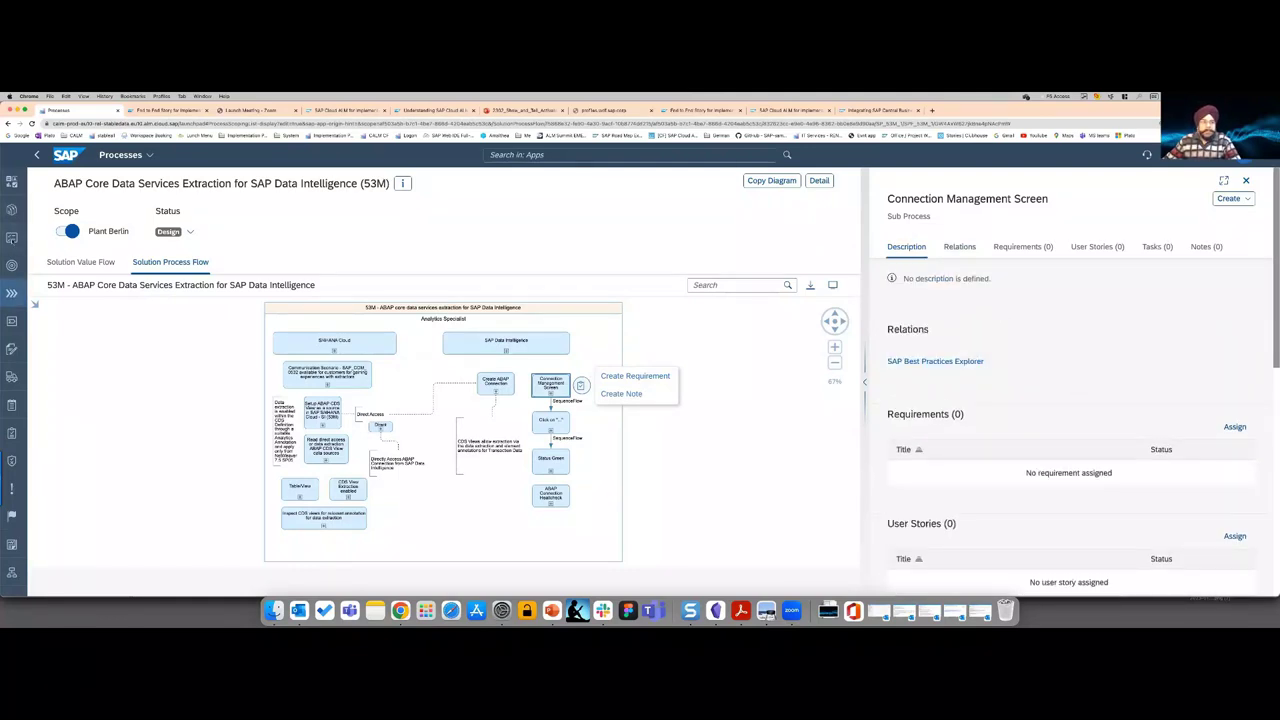
- Show the deployment landscape of the Acron Heating S4HC Global project and open its Acron S4HC system group
click(14, 212)
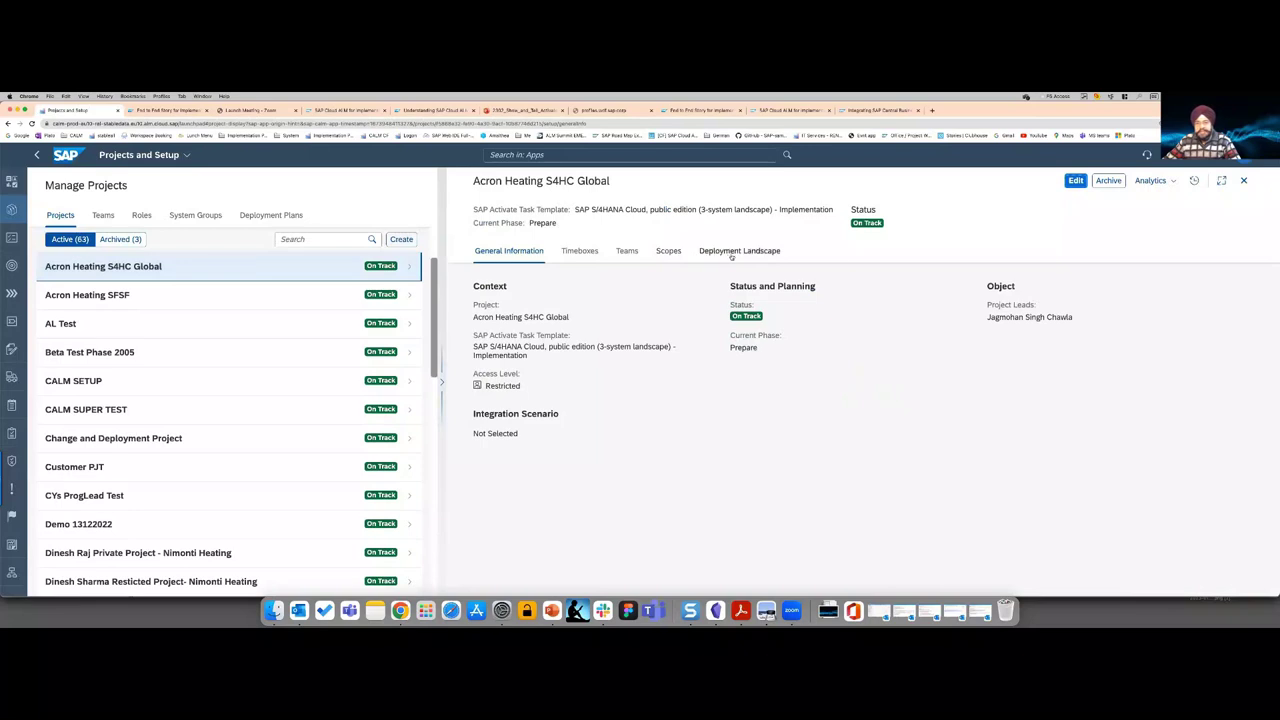
click(728, 252)
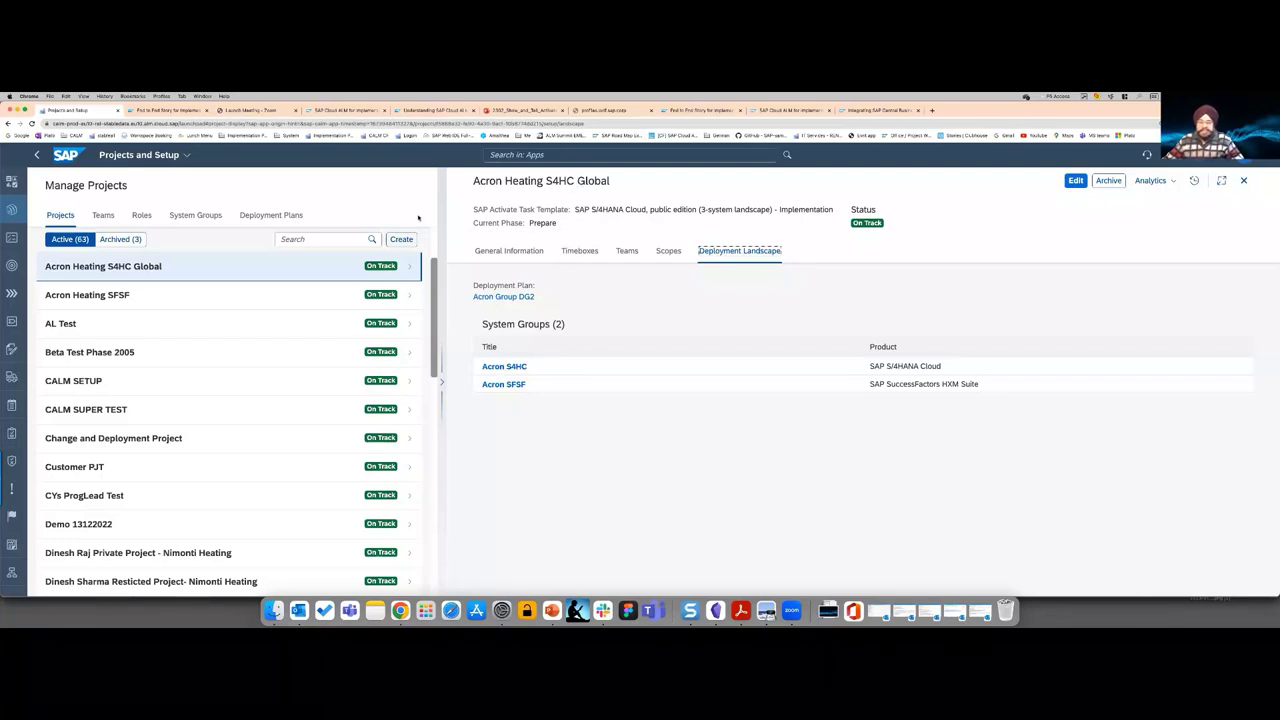
click(504, 367)
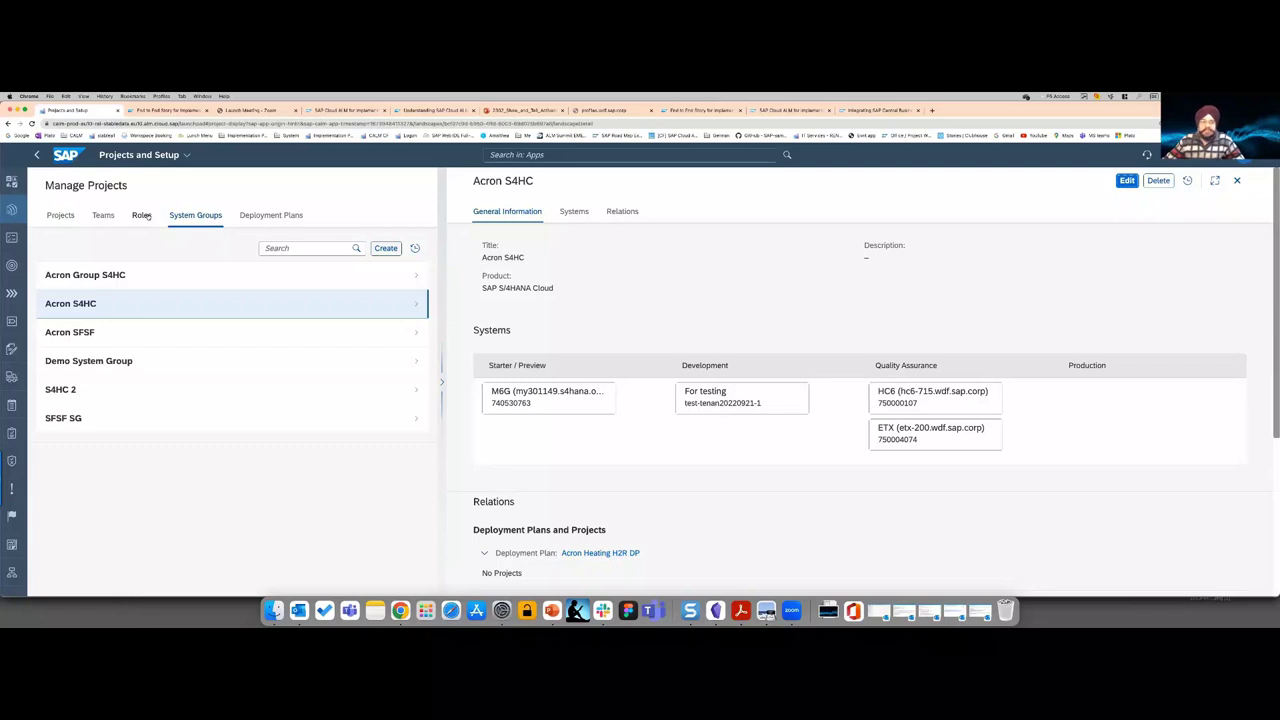
- Leave the system groups, show the project's tasks in the Acron Heating S4HC view, and examine them by deliverable
click(60, 215)
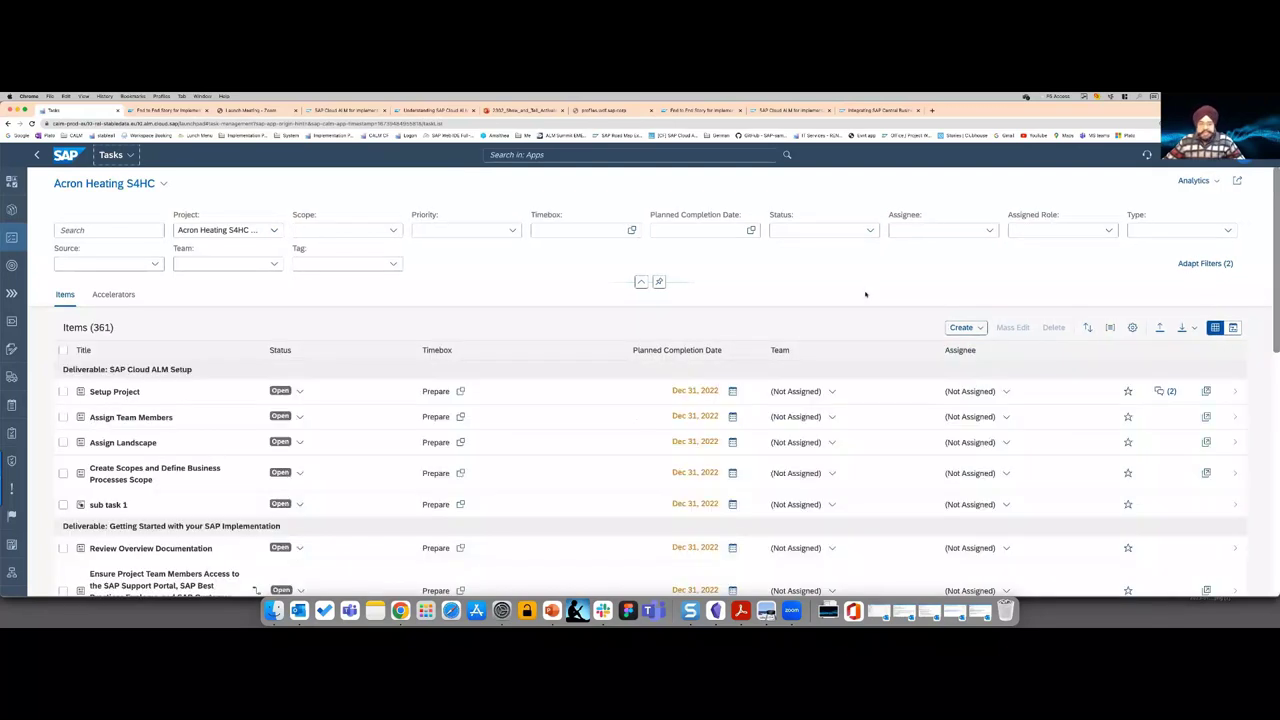
scroll(864, 300, down, 5)
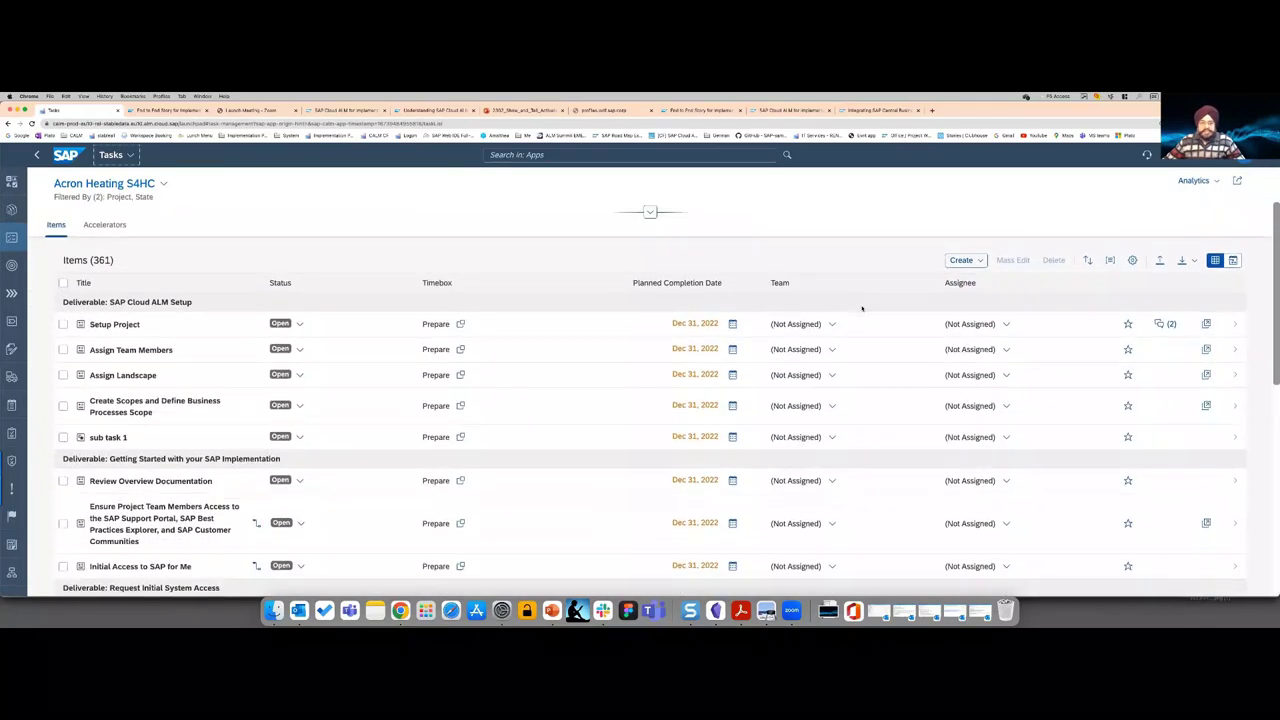
scroll(862, 308, down, 10)
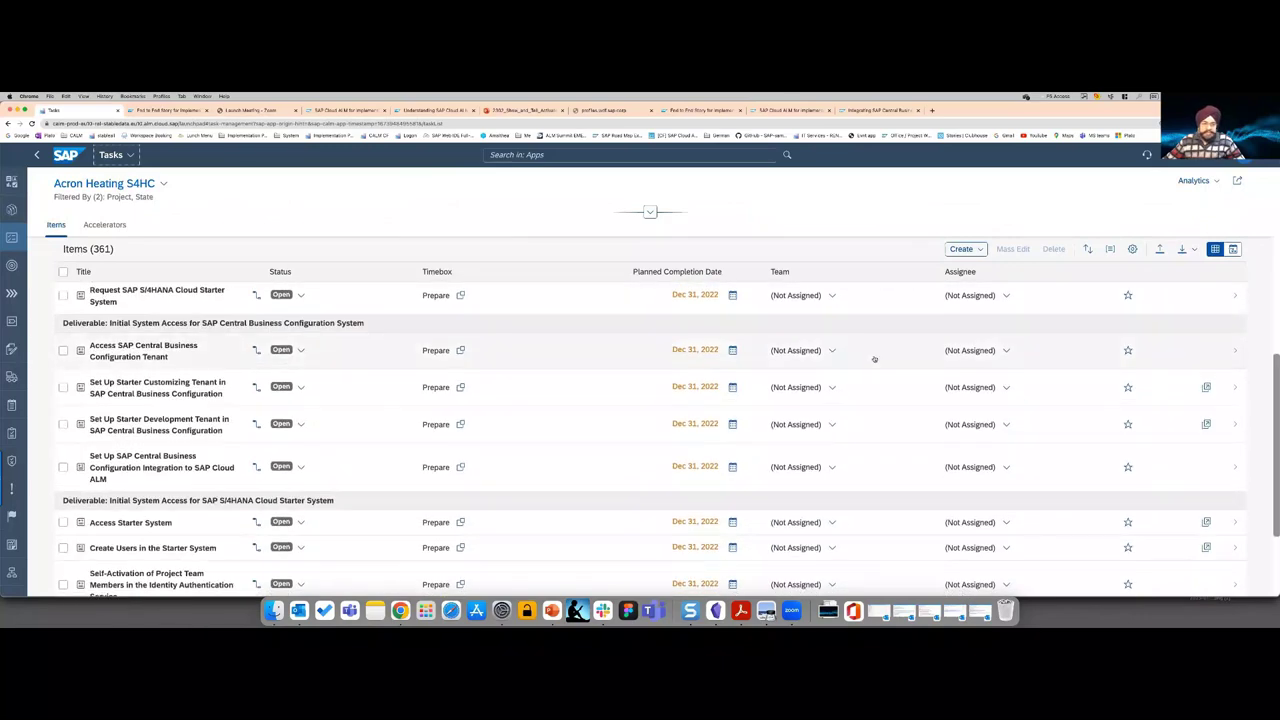
scroll(873, 355, up, 15)
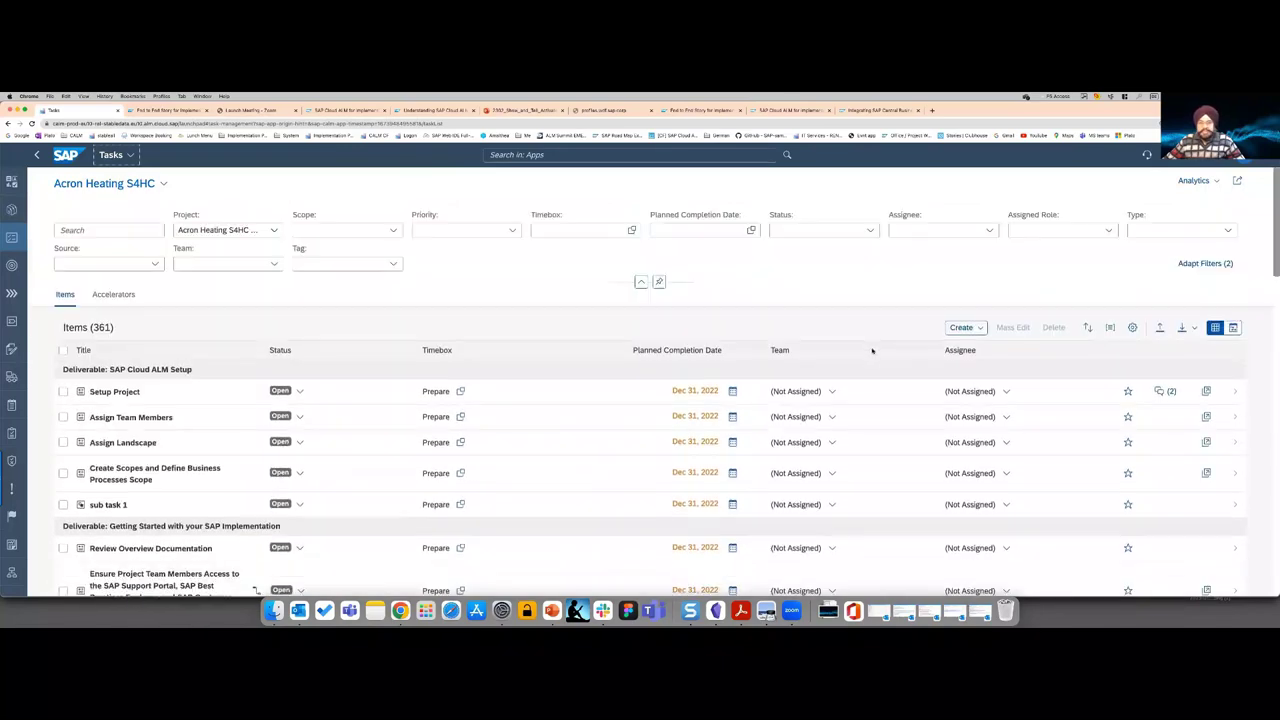
- Add the Approval field to the filters of the task list
click(1203, 264)
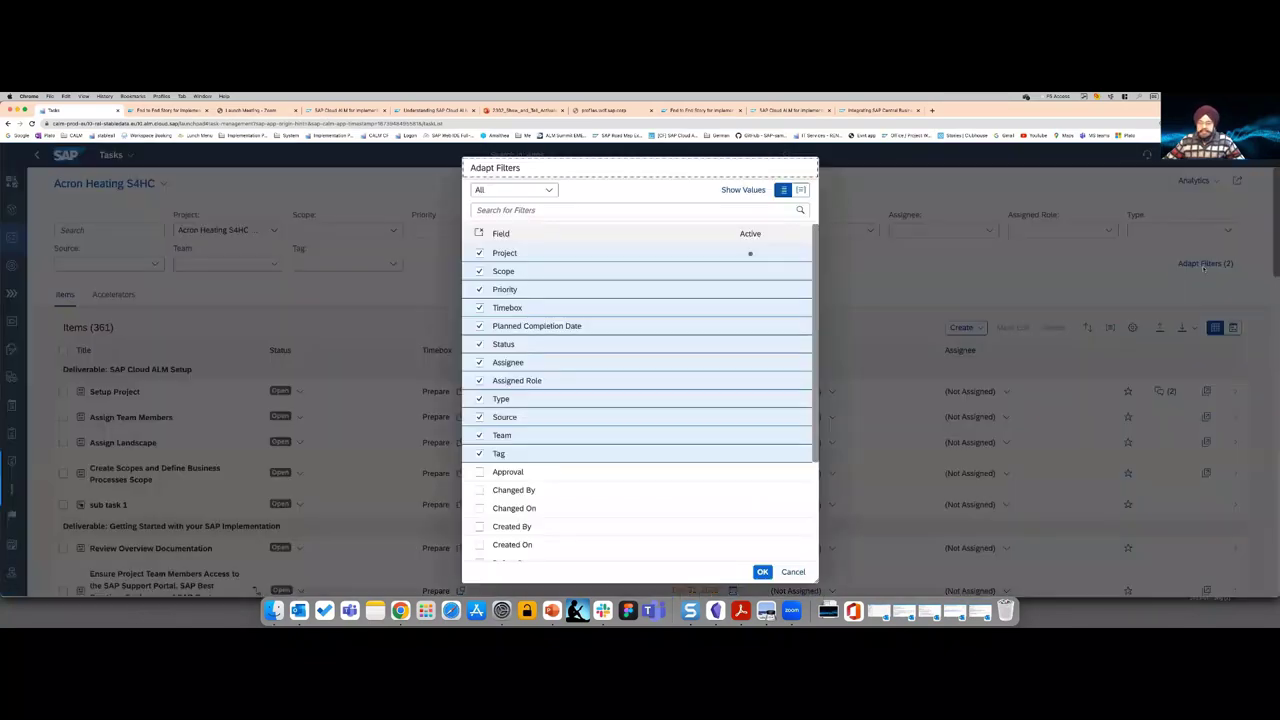
click(800, 572)
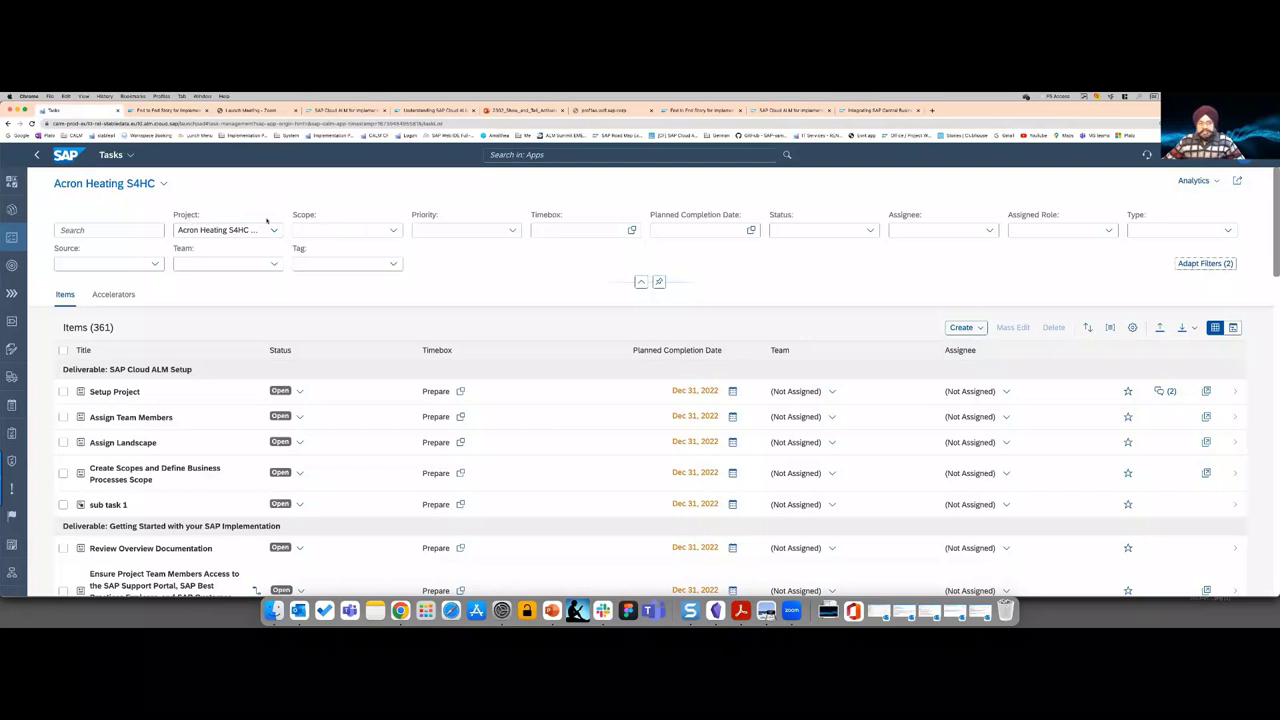
click(1216, 264)
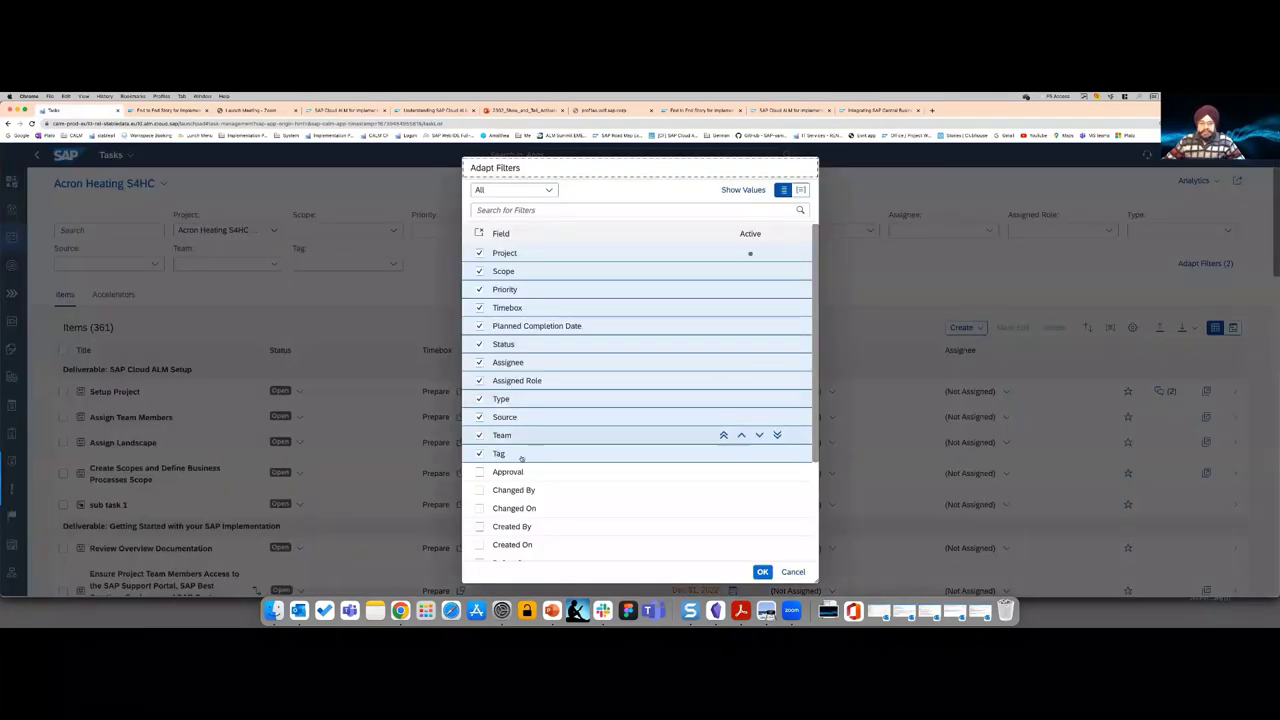
click(480, 473)
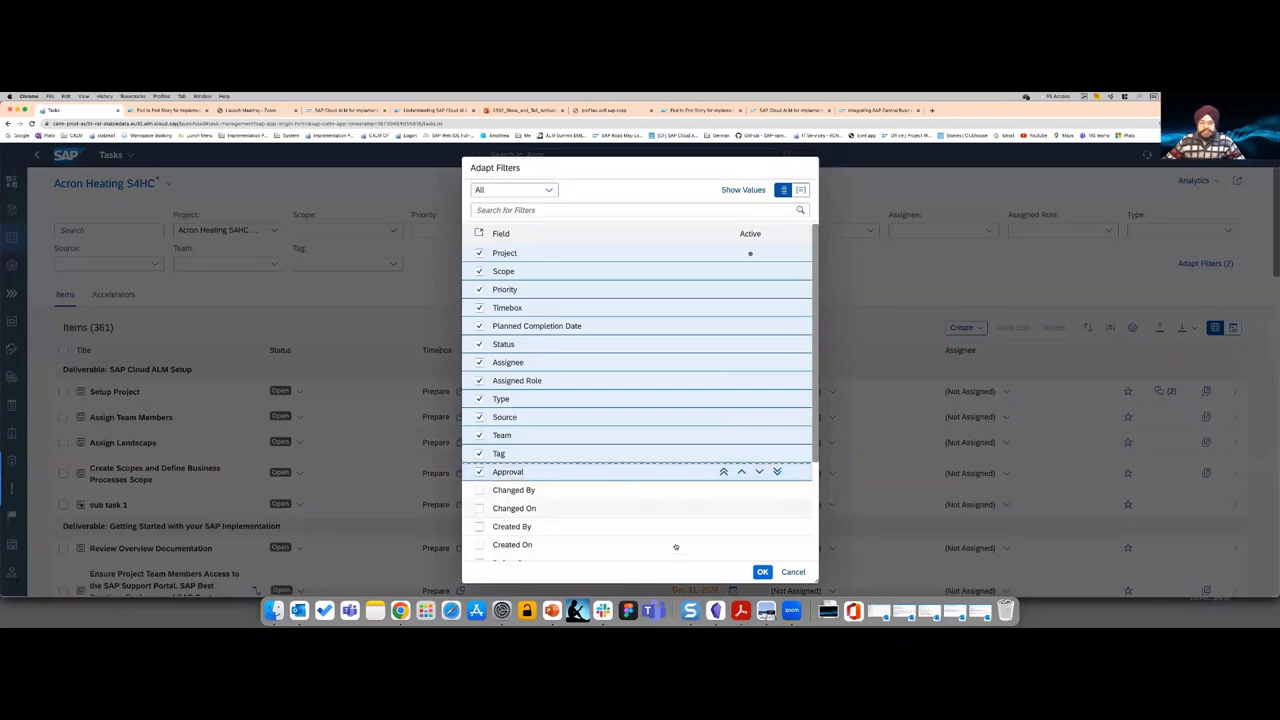
click(762, 572)
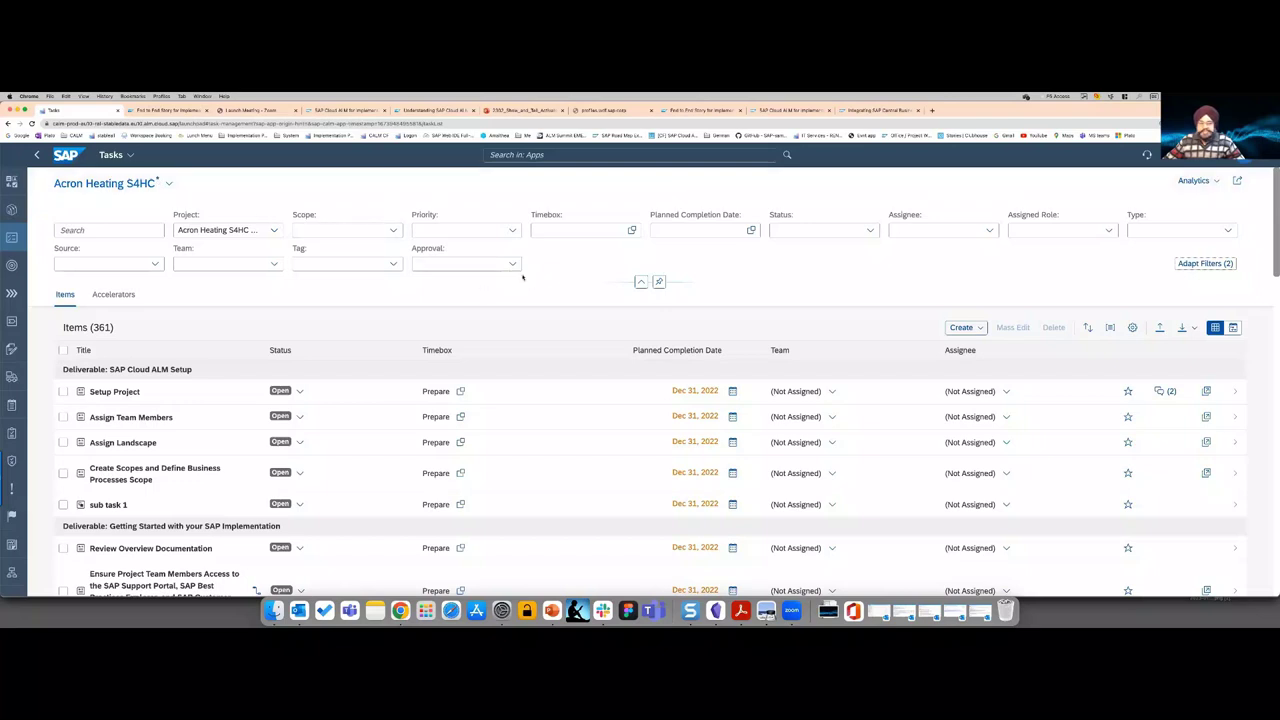
- Save the current task list view as "Acron Heating S4HC with approval" and set it as the default view
click(169, 183)
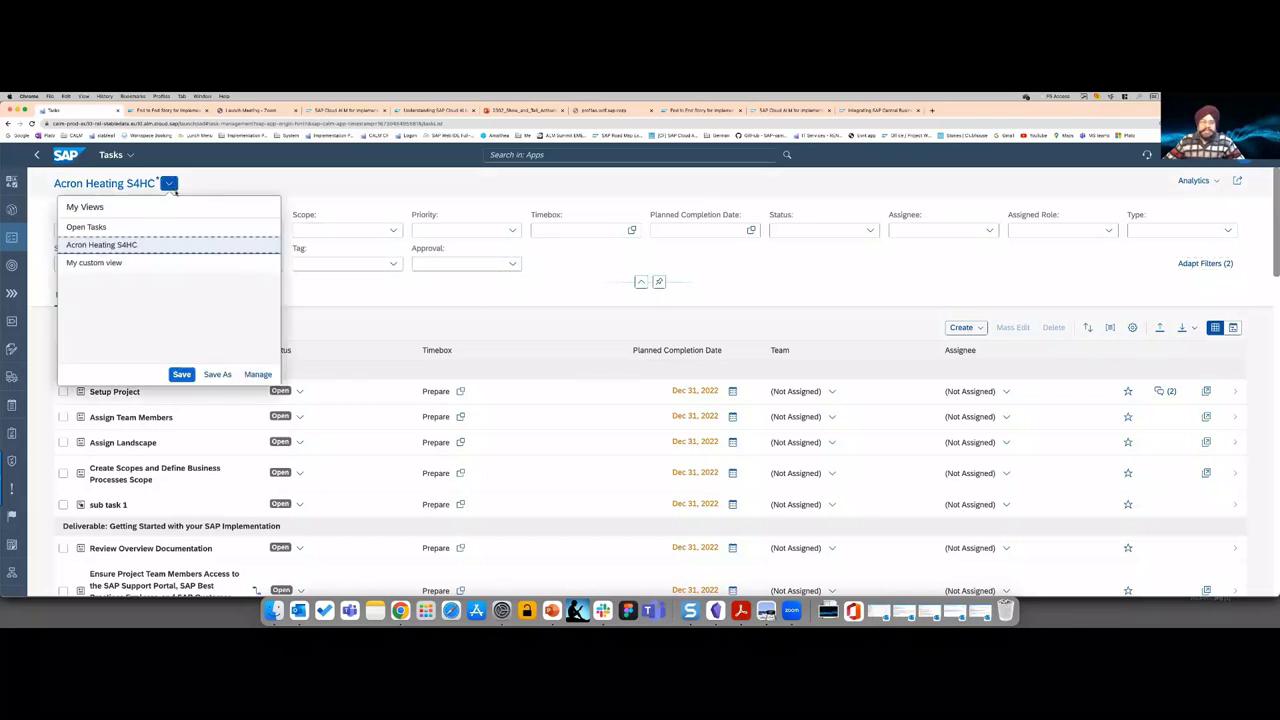
click(217, 374)
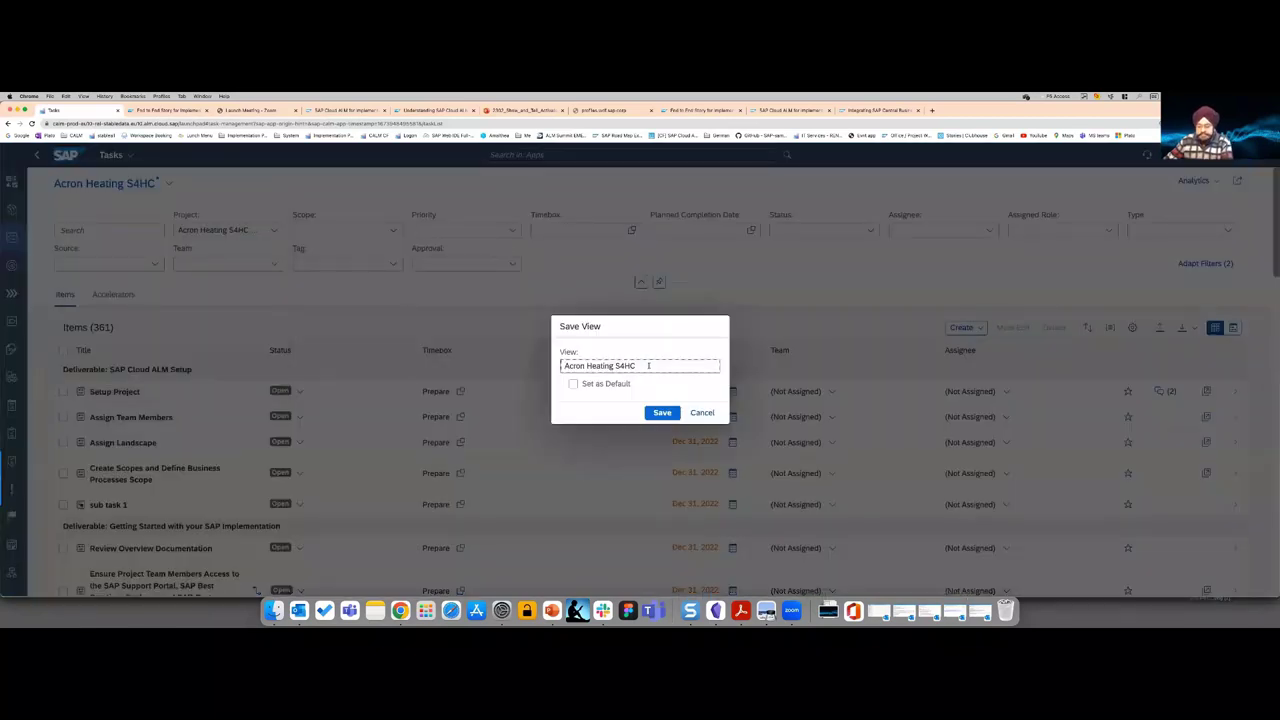
text(with a)
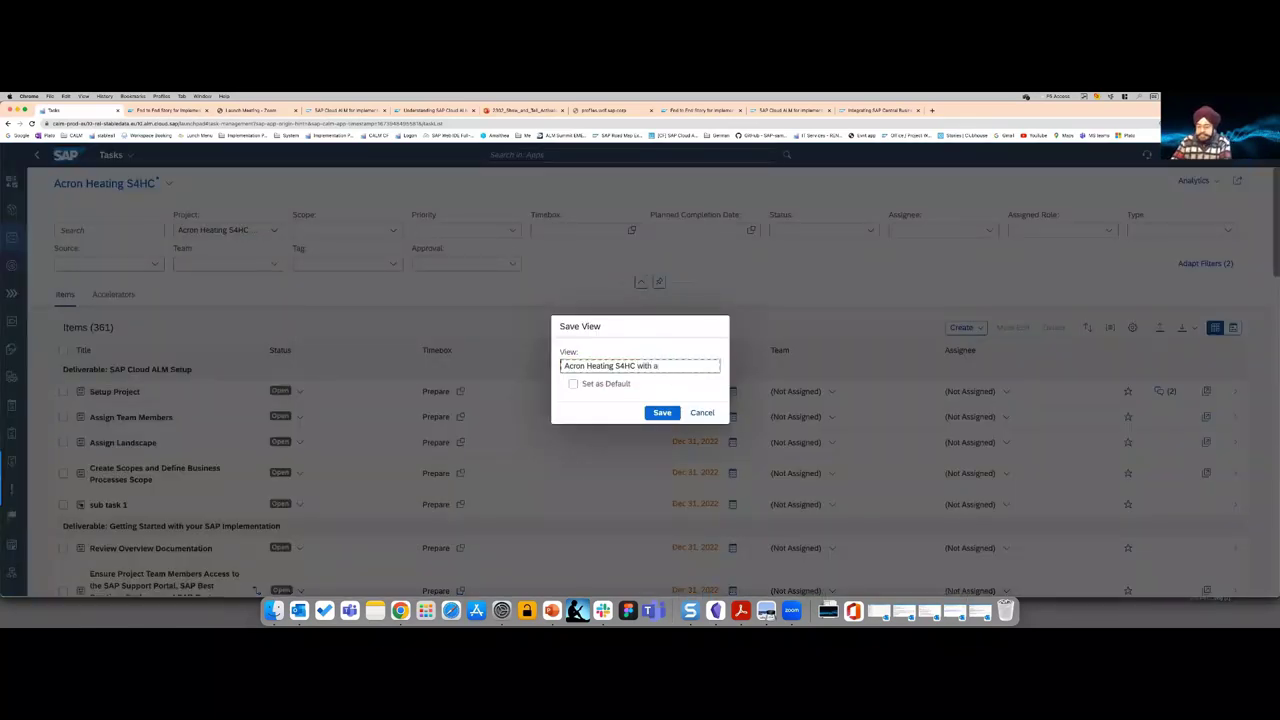
text(pproval)
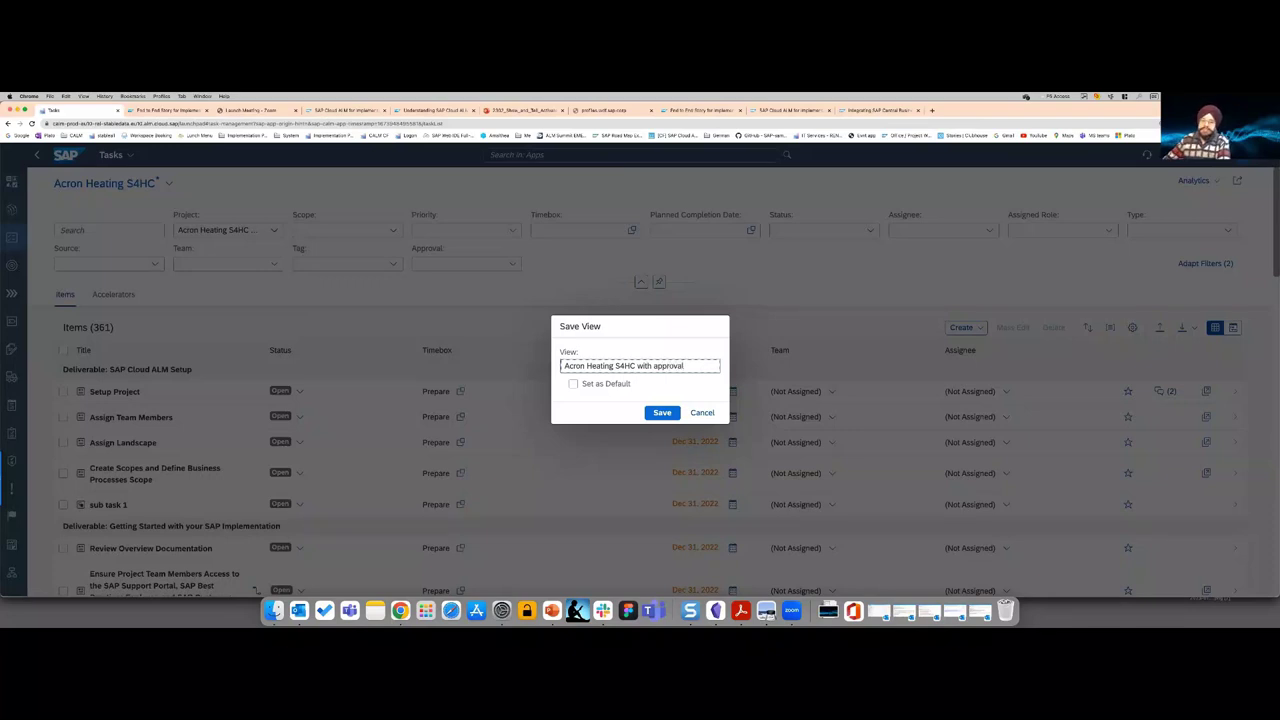
click(573, 384)
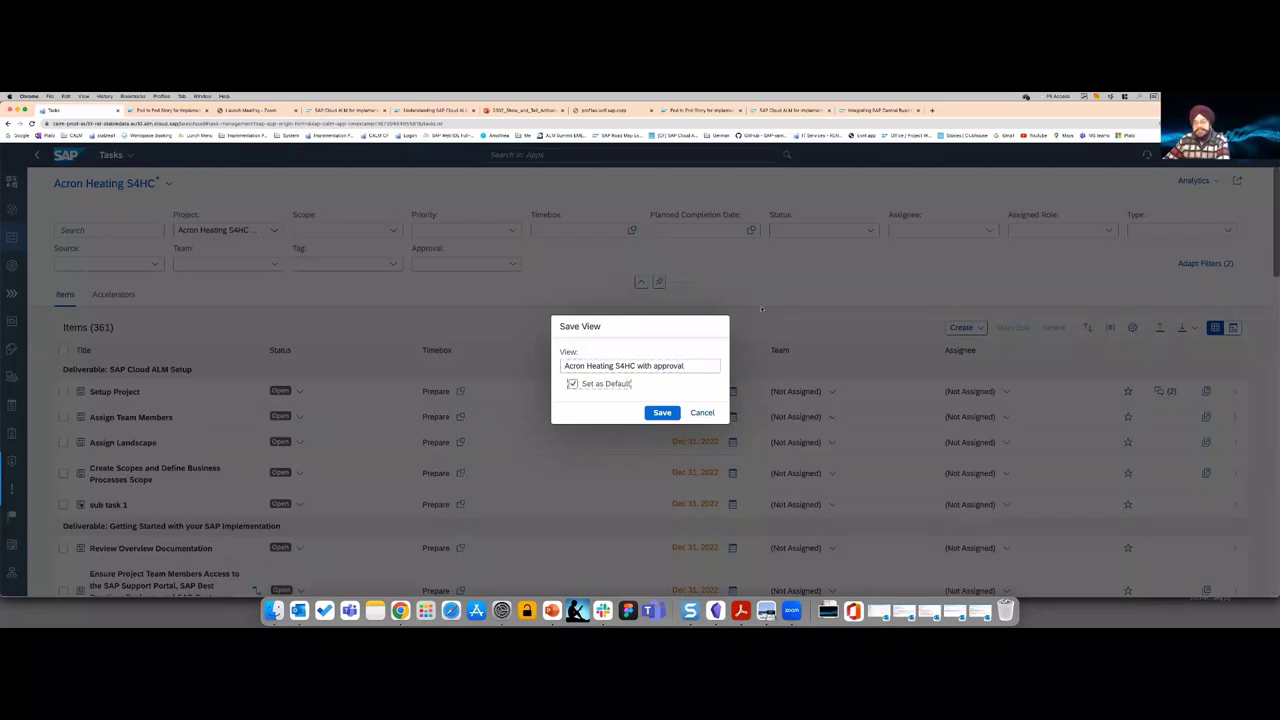
click(662, 416)
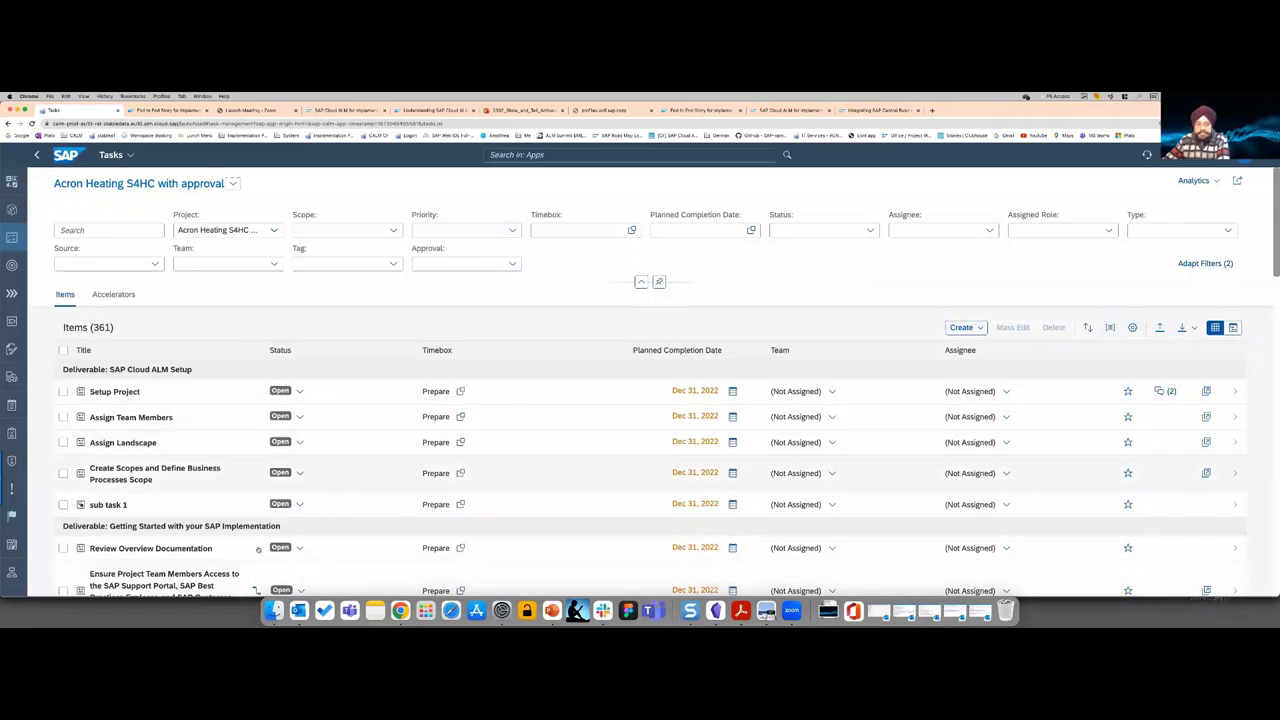
- Add the Approval column to the task list and save the change in the current view
click(1132, 327)
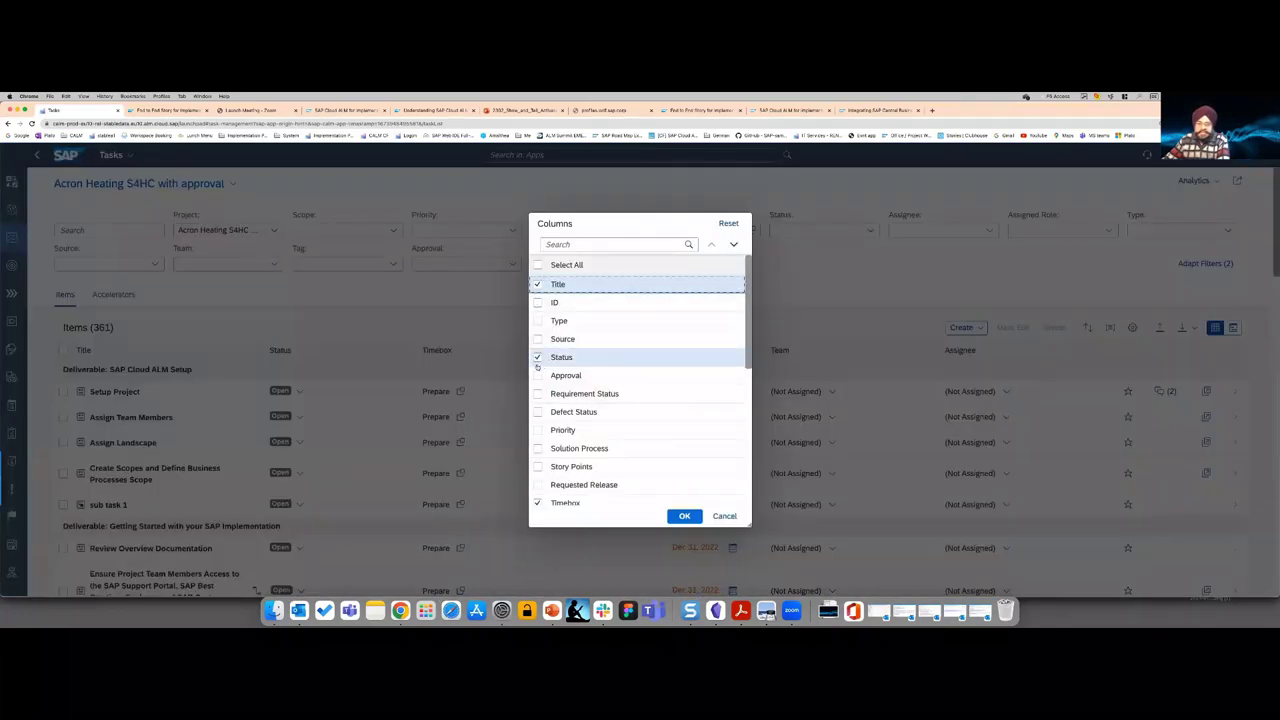
click(537, 376)
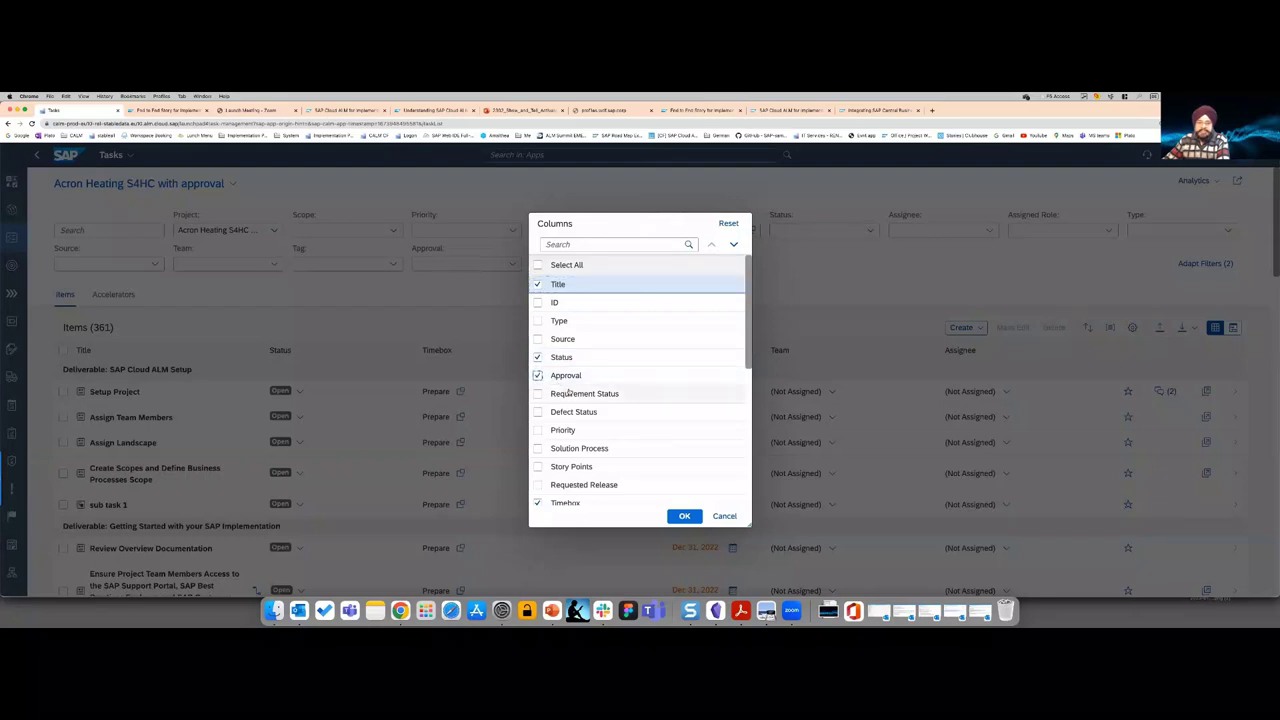
click(682, 516)
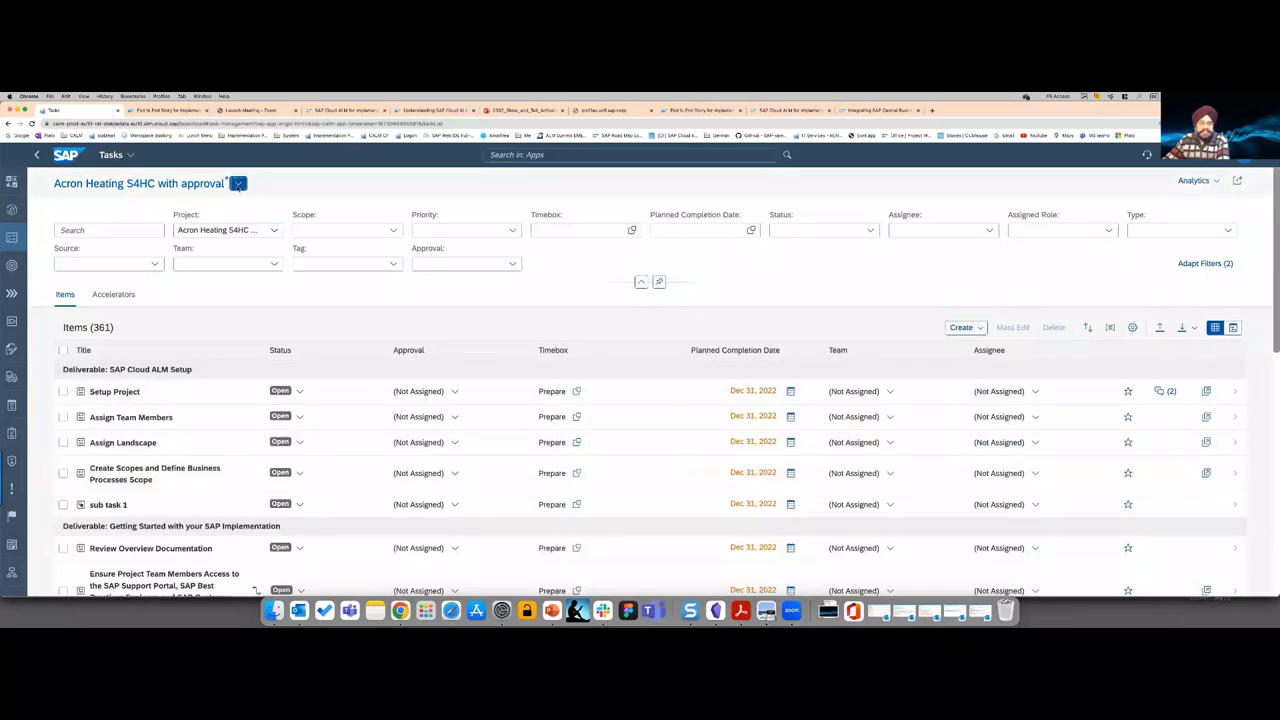
click(238, 184)
click(250, 374)
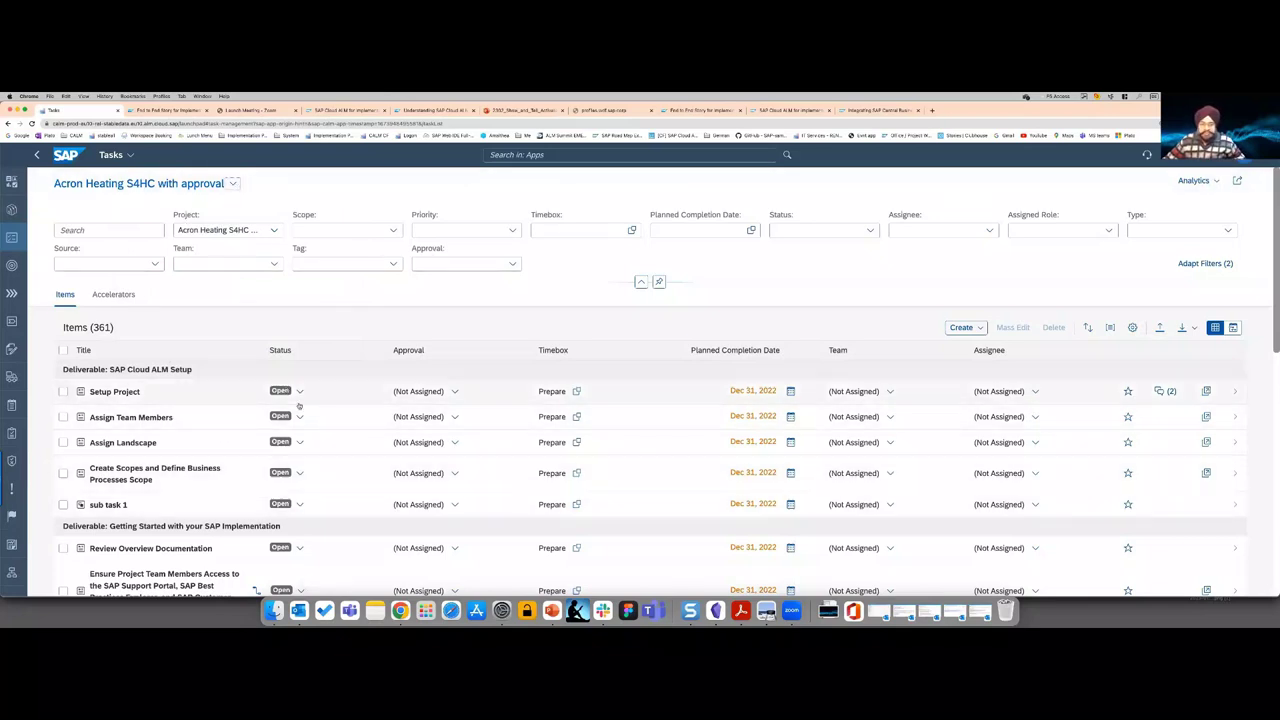
- Save the "Acron Heating S4HC with approval" view as a tile in the My Home group and open it from the home page
click(1237, 181)
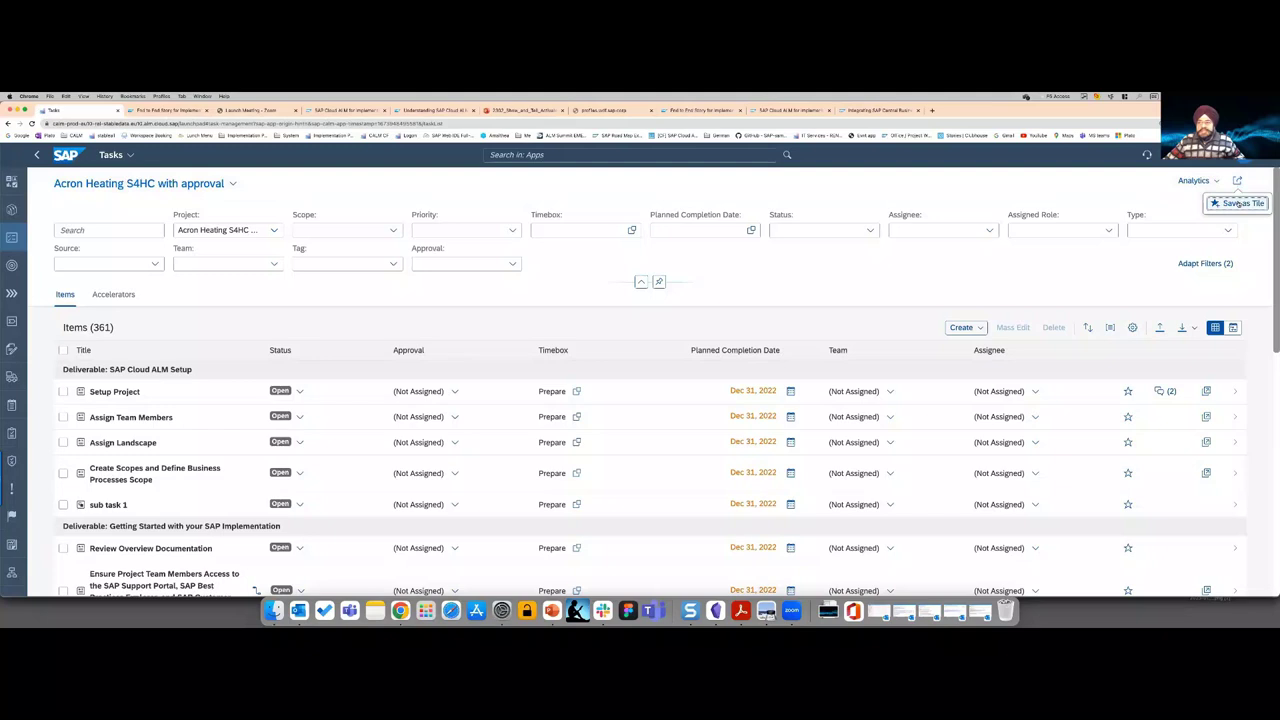
click(1238, 203)
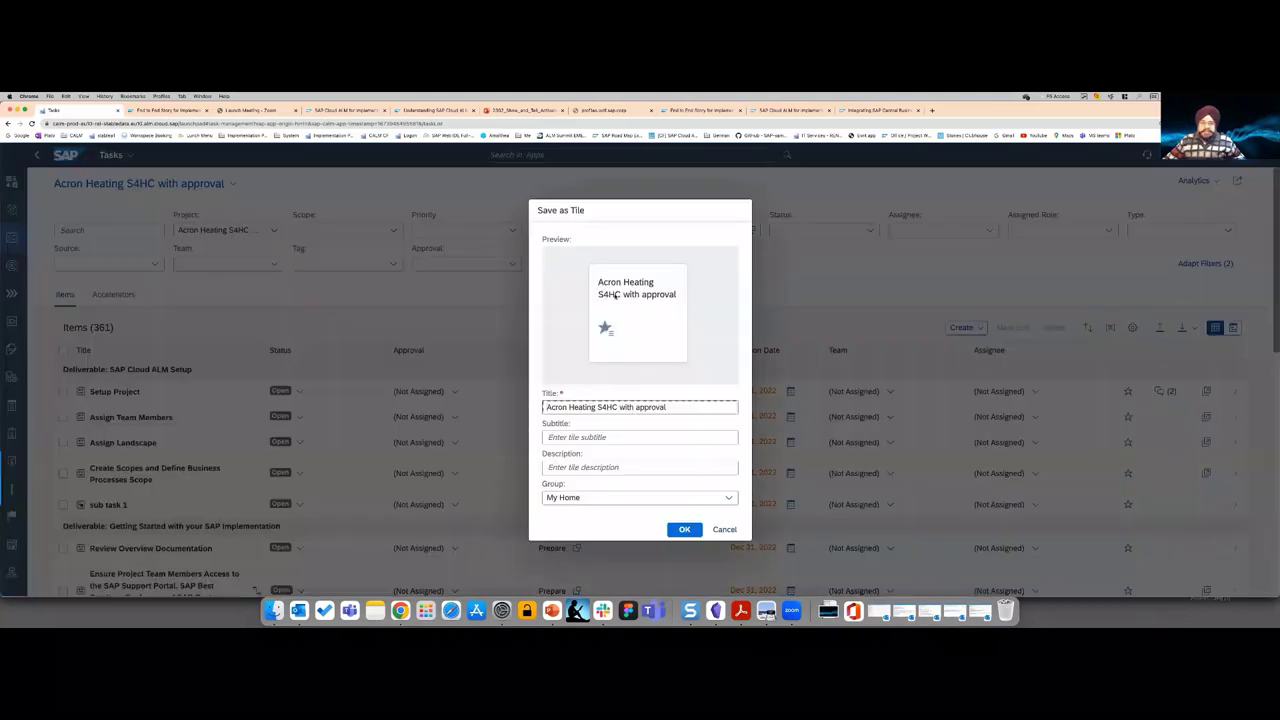
click(684, 530)
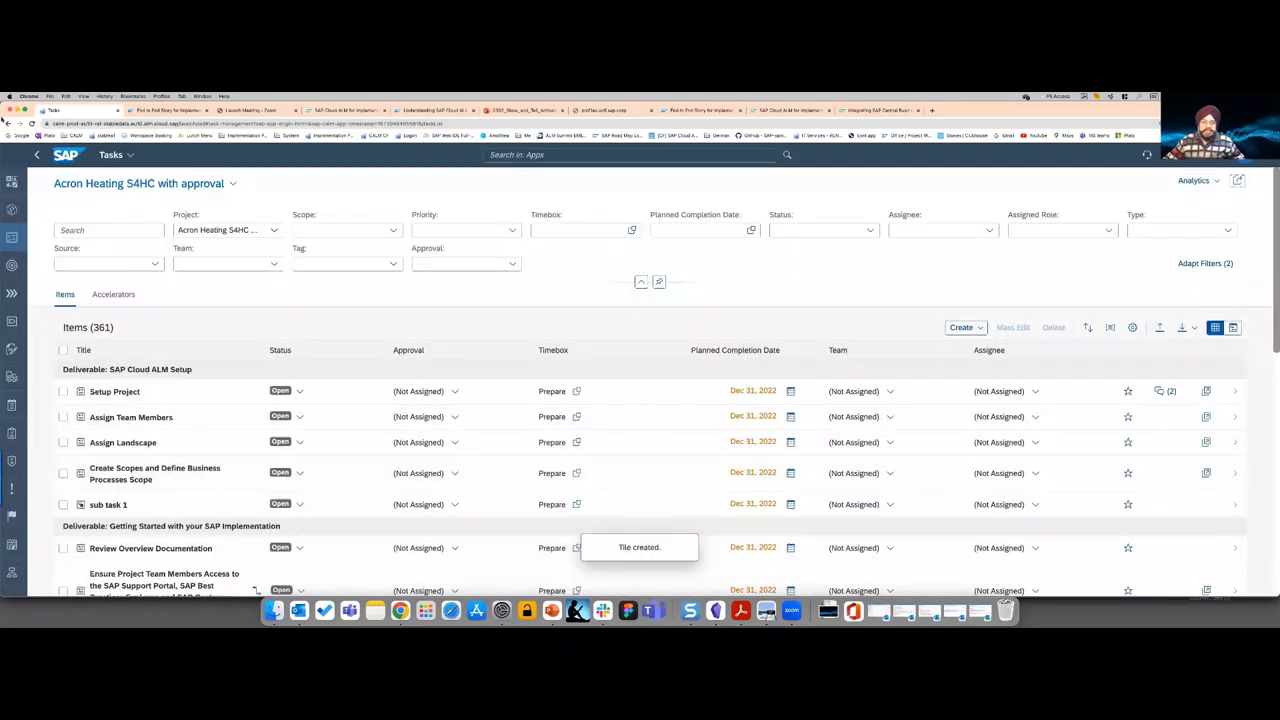
click(8, 122)
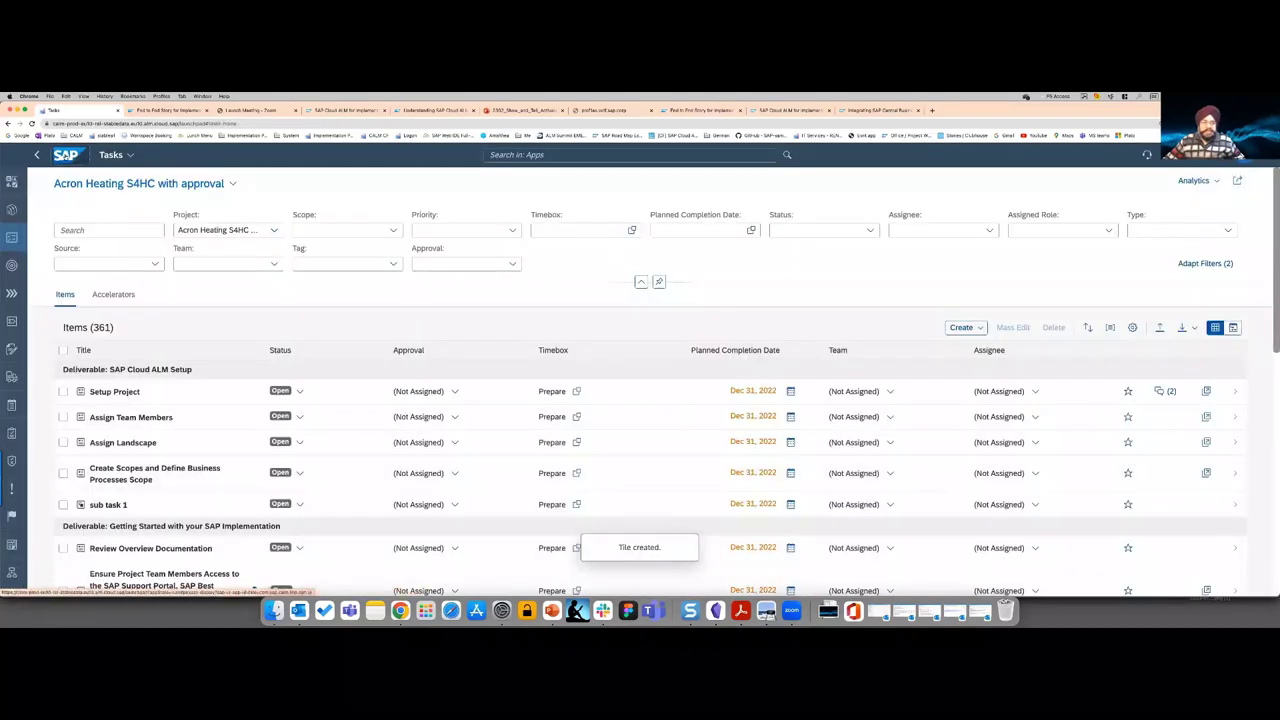
scroll(453, 316, up, 15)
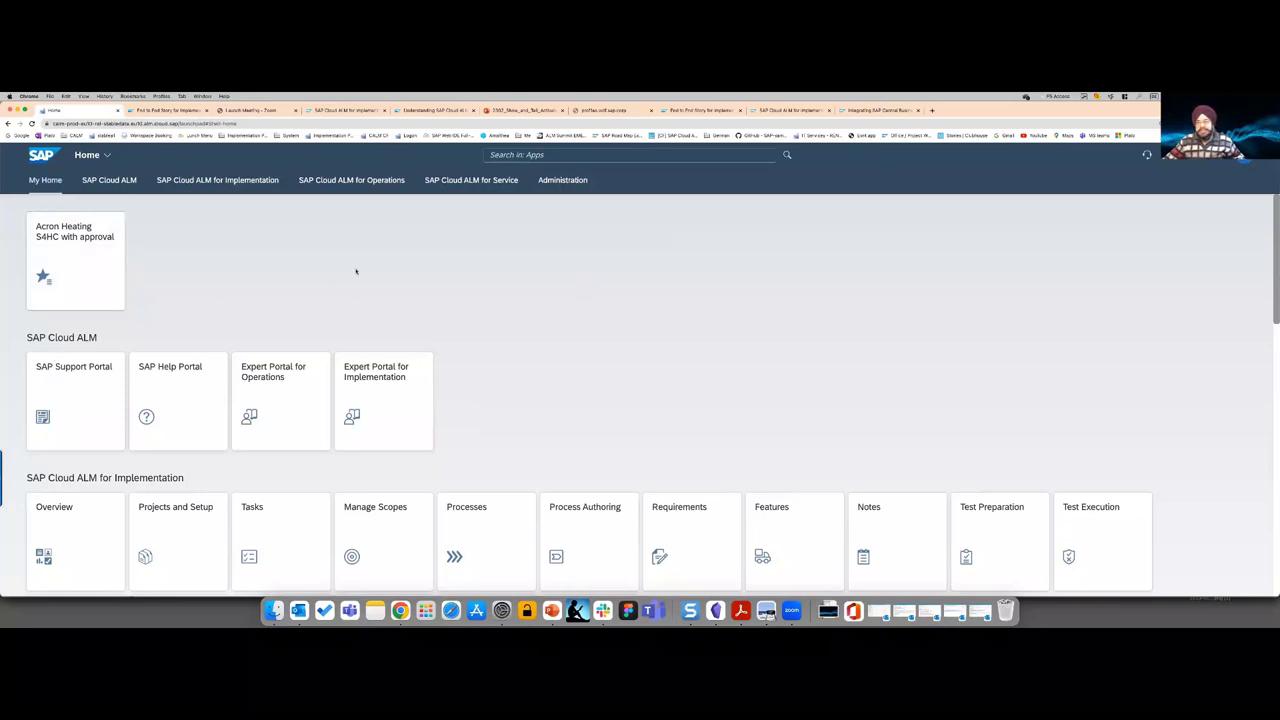
click(90, 278)
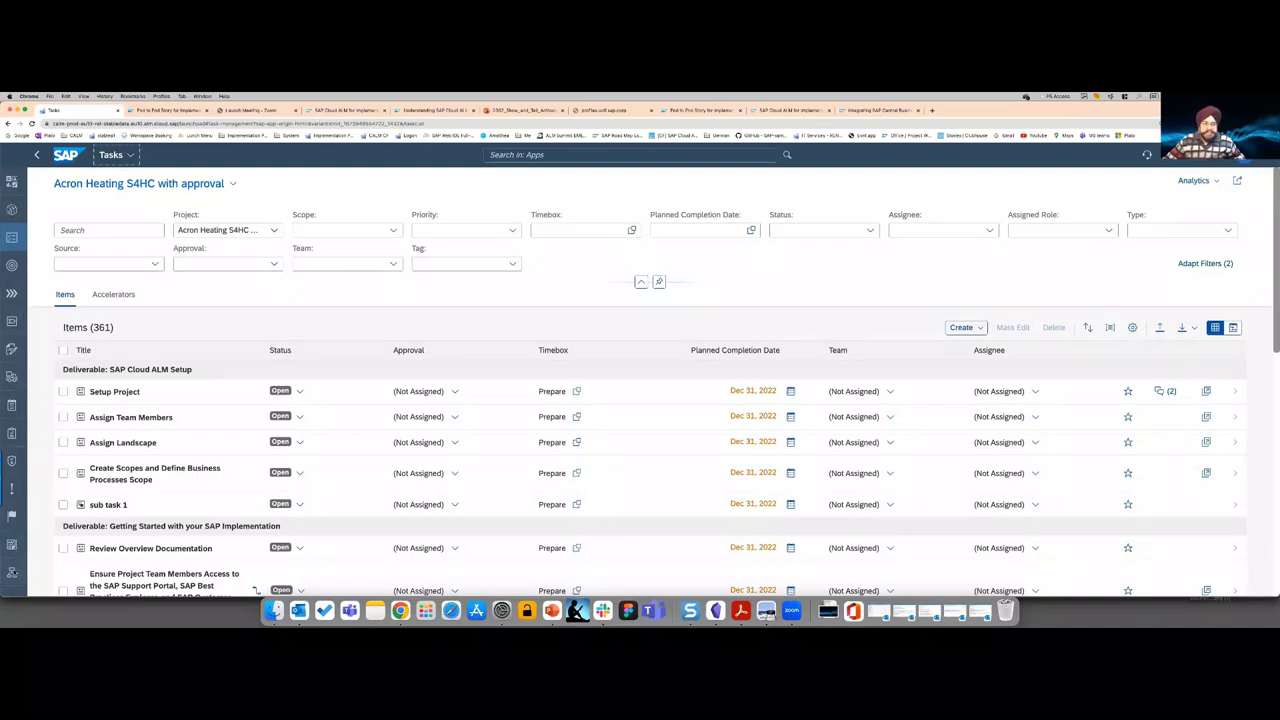
- Show the project overview and examine its cards on progress, tasks, requirements, features and tests
click(11, 181)
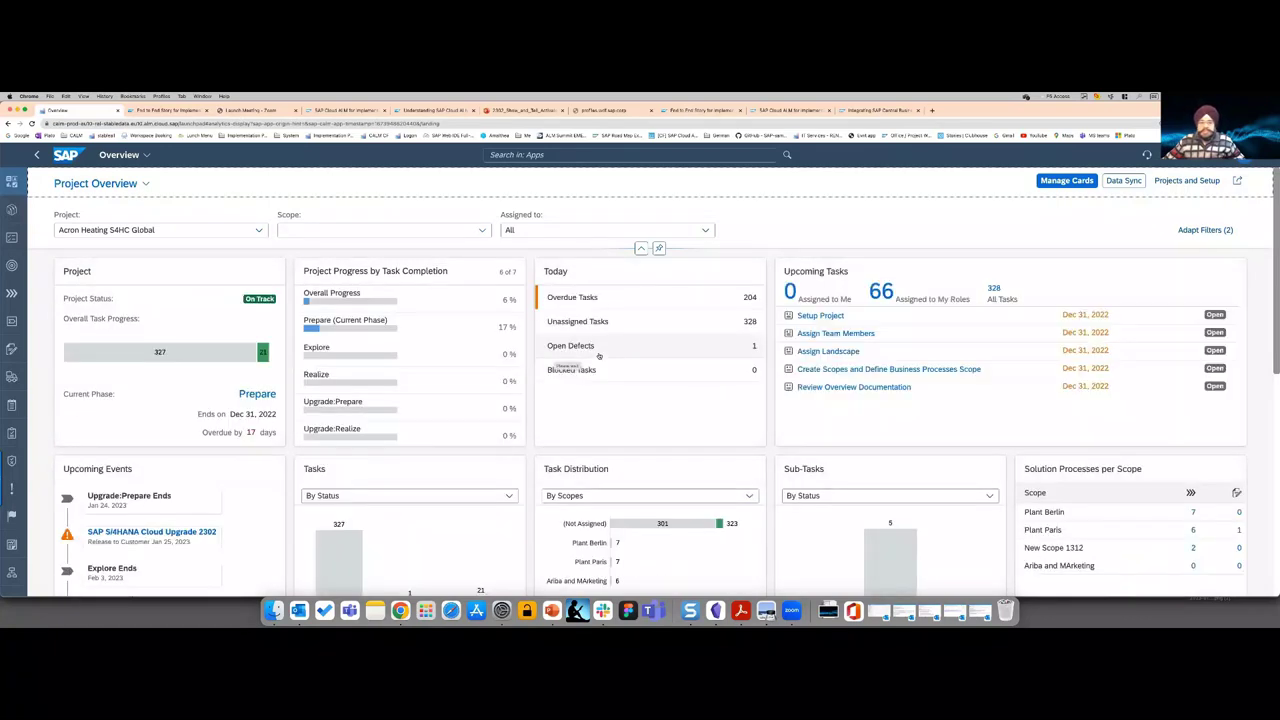
scroll(650, 370, down, 5)
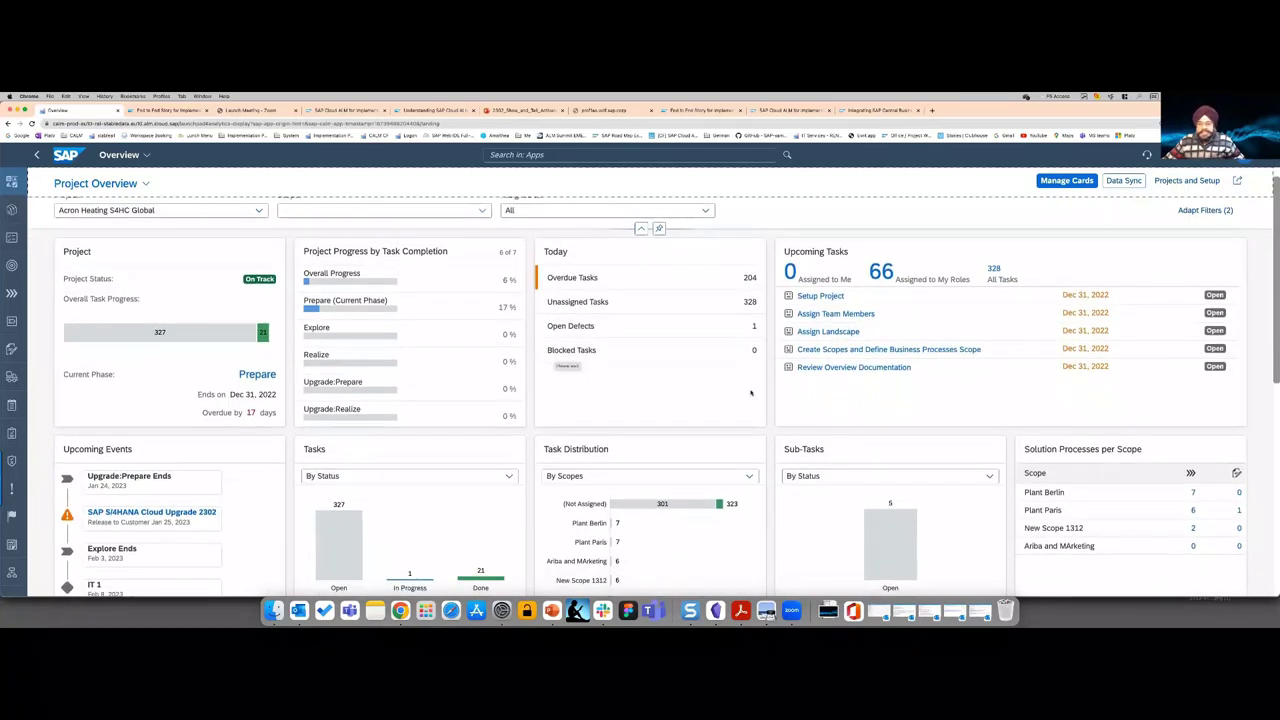
scroll(750, 393, down, 10)
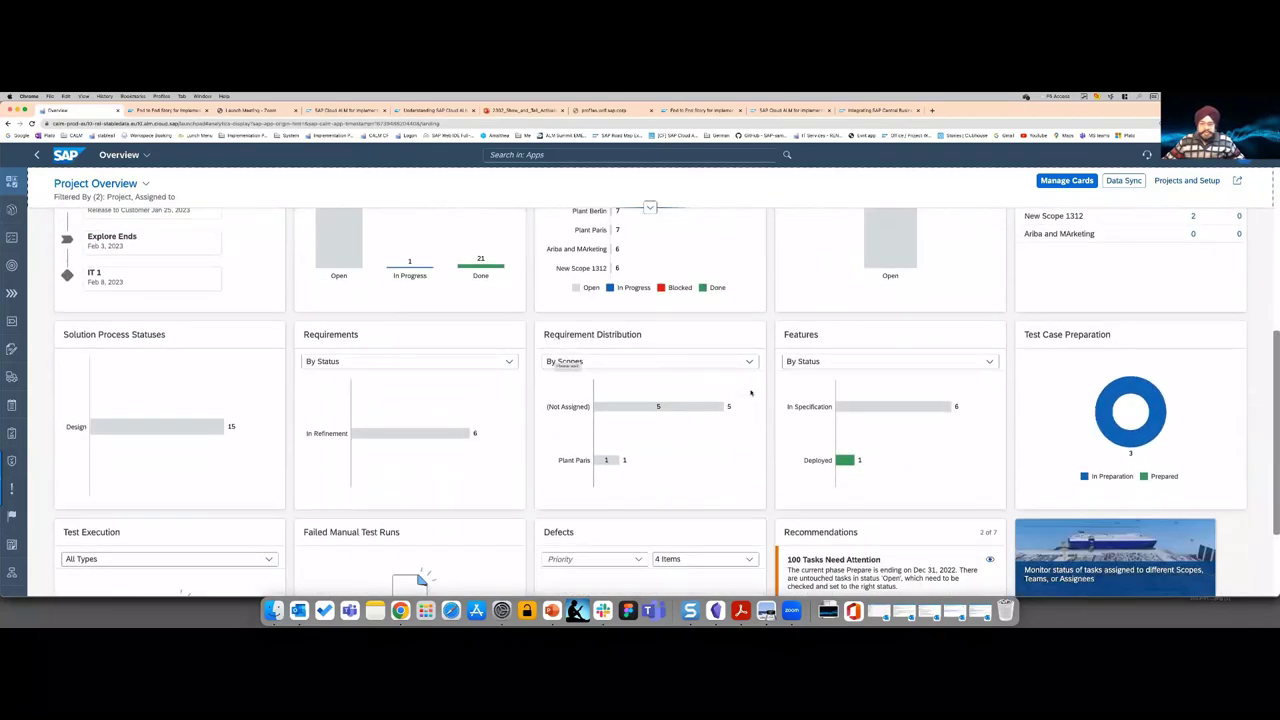
scroll(751, 393, up, 15)
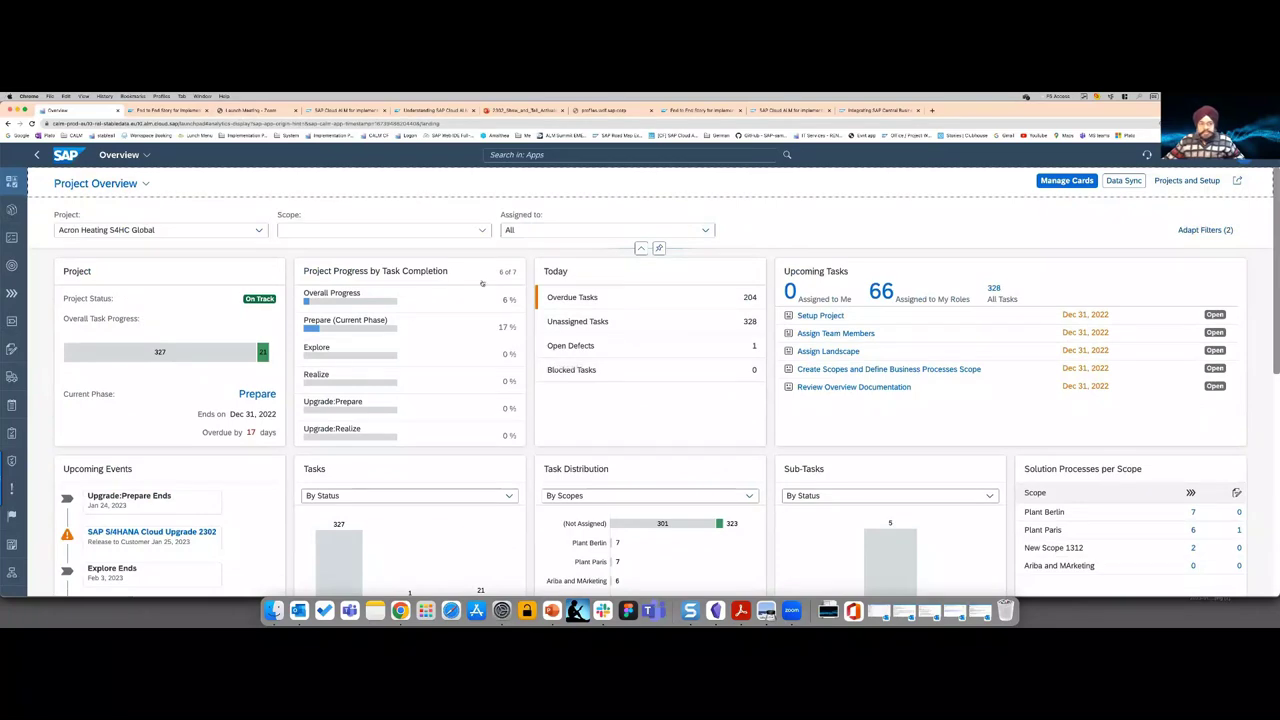
- Review which cards and filter fields the project overview offers, leaving both selections as they are
click(1066, 180)
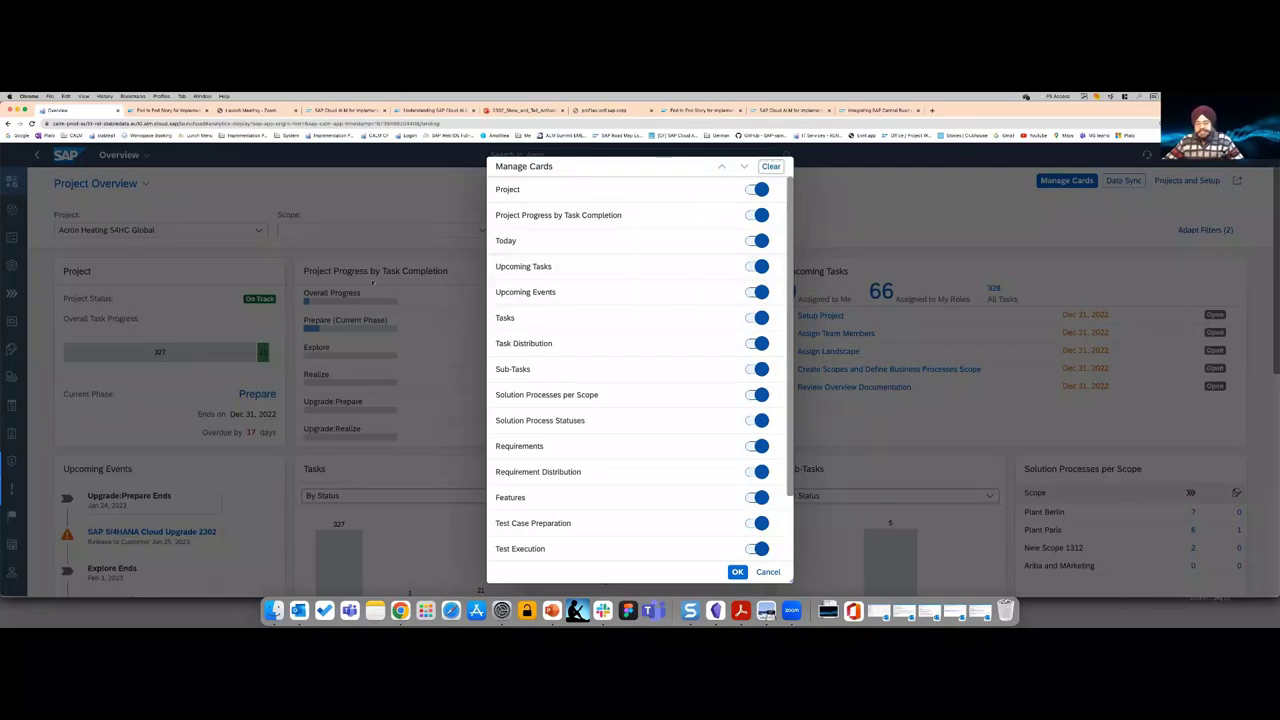
click(768, 572)
click(1201, 231)
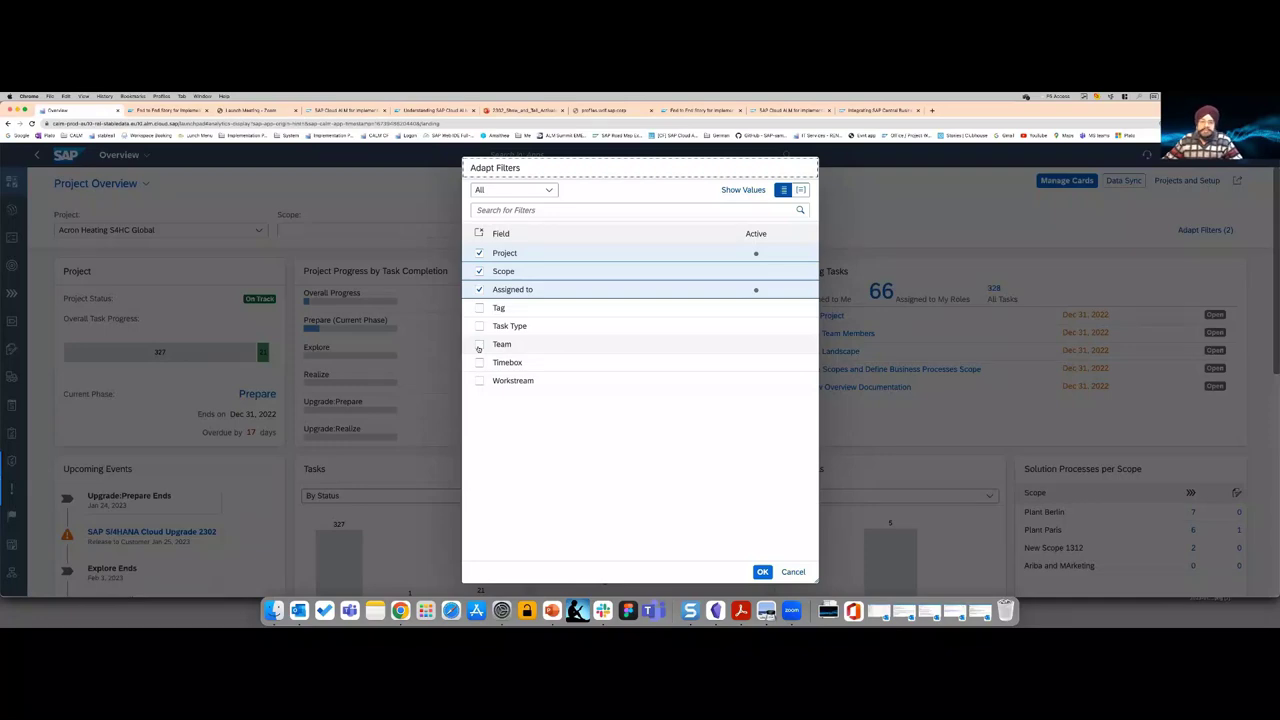
click(762, 571)
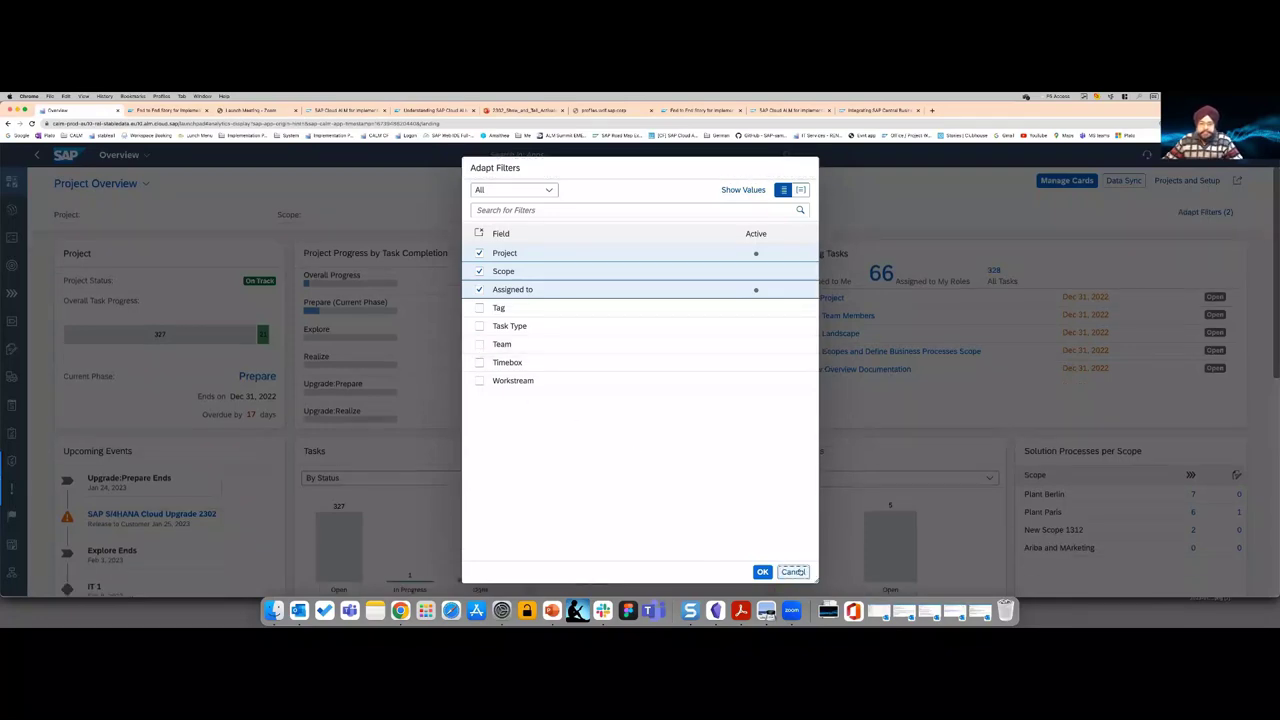
scroll(250, 396, down, 5)
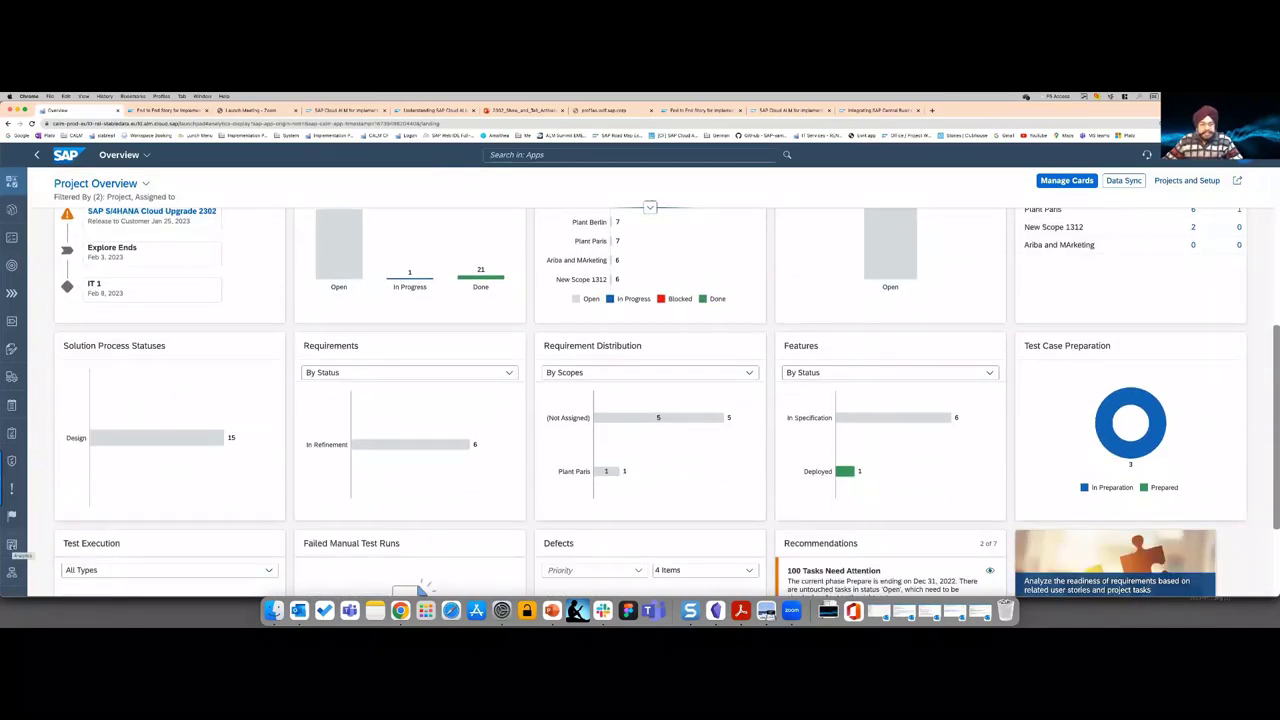
- Open the Solution Process Traceability report in Analytics and examine the Acron Heating solution processes
click(12, 544)
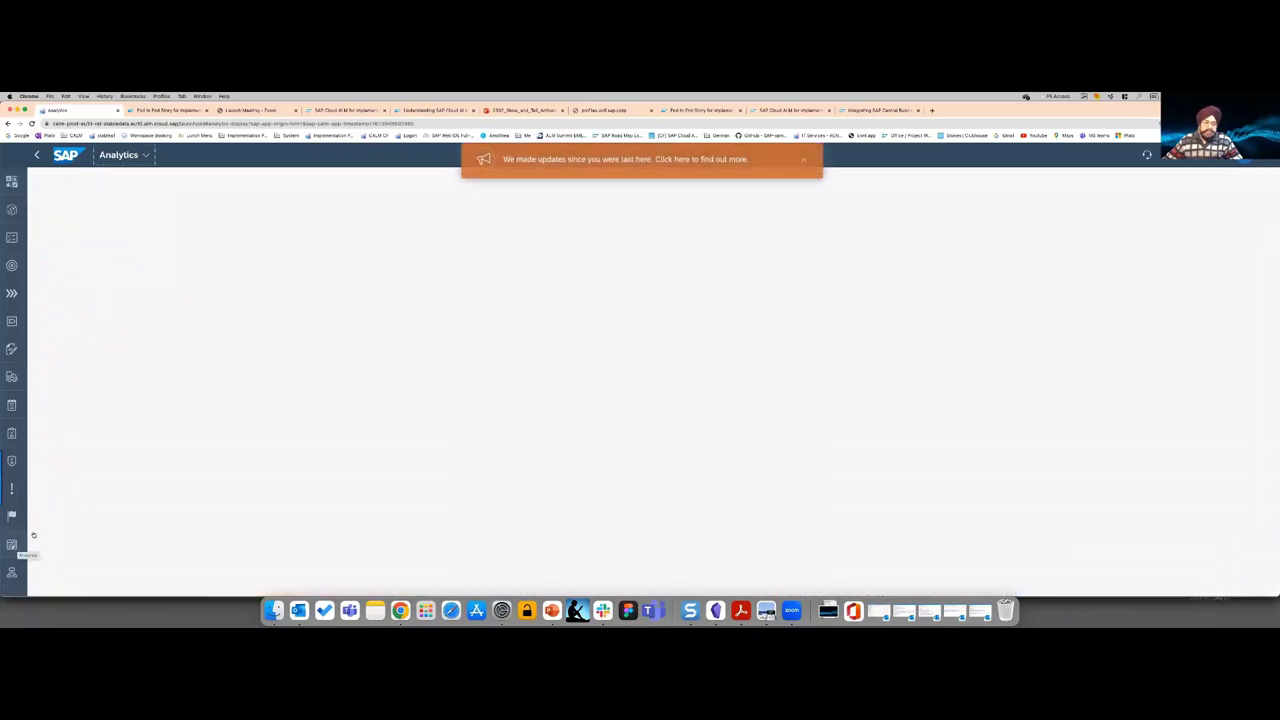
click(802, 163)
scroll(553, 383, down, 1)
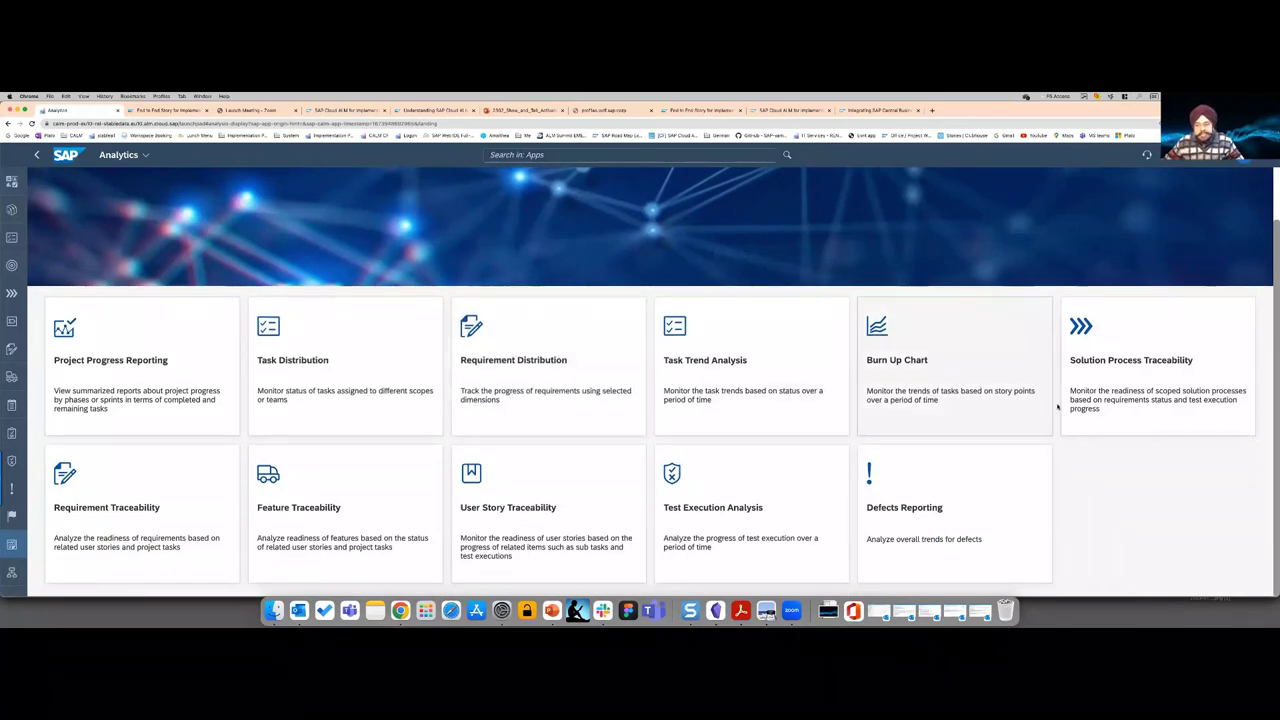
click(1115, 383)
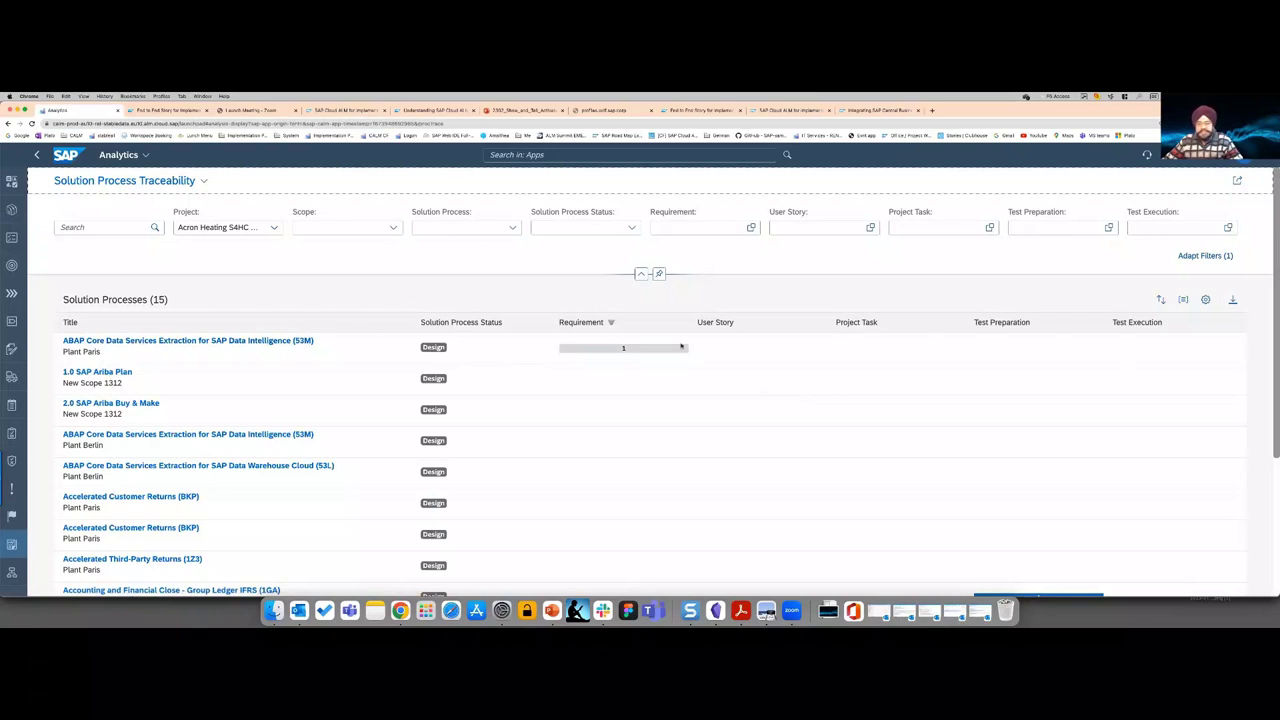
scroll(610, 413, down, 5)
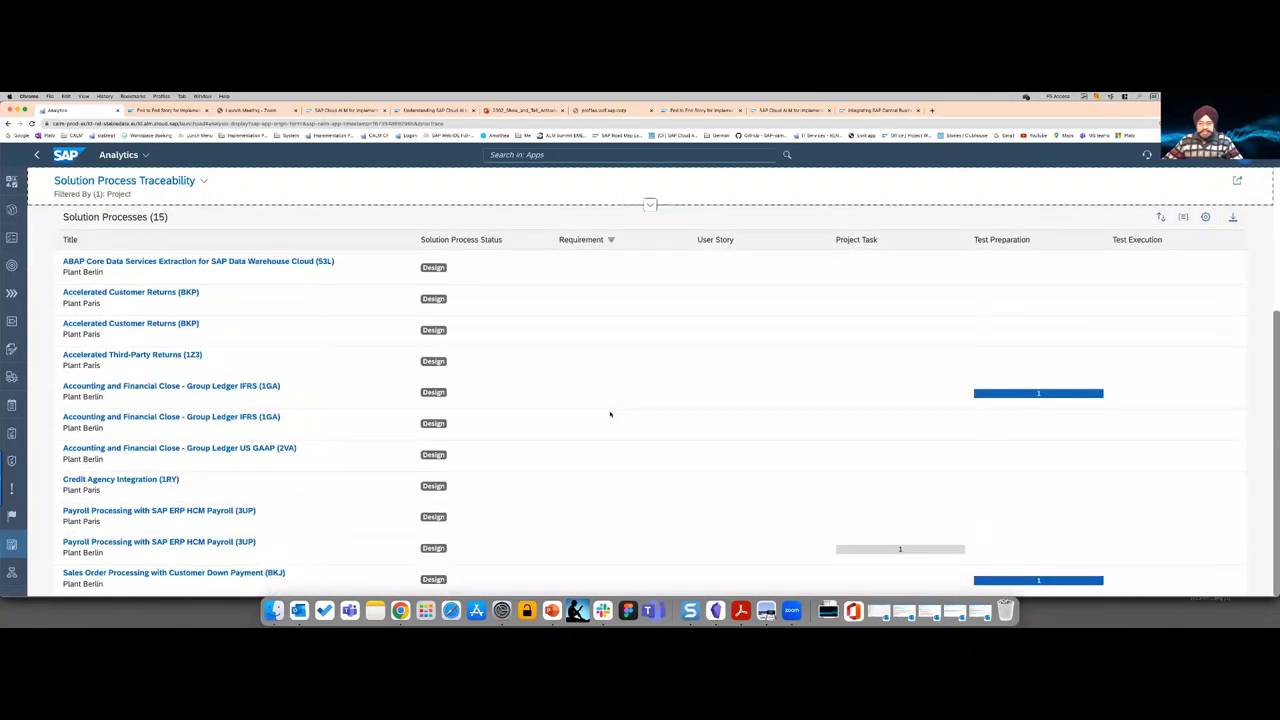
scroll(610, 413, up, 5)
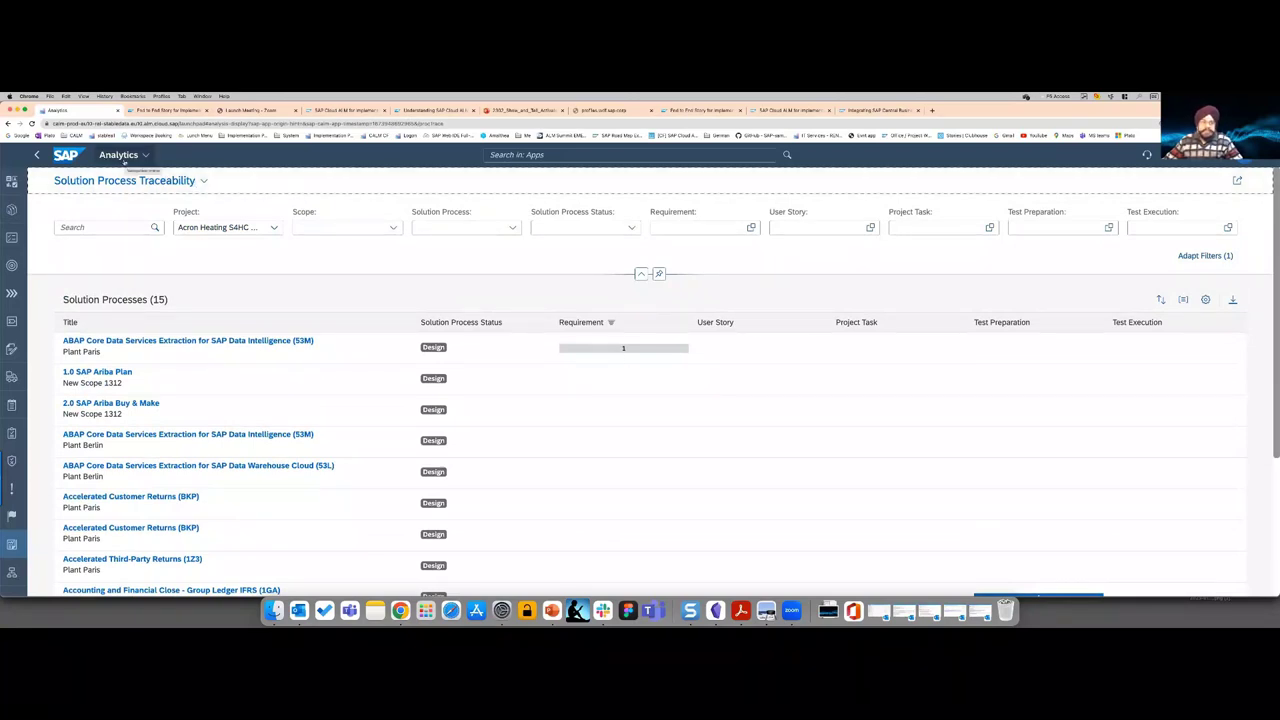
- Look through the list of all available apps, return to the analytics reports and open Feature Traceability
click(124, 156)
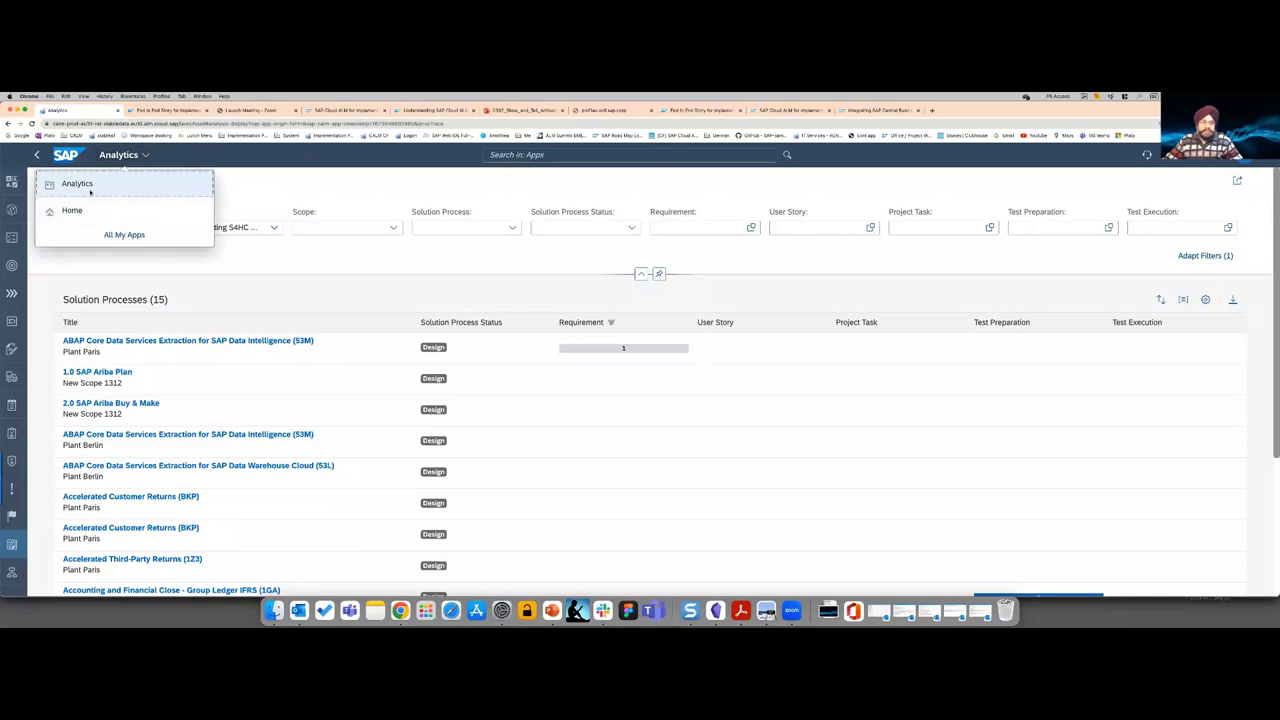
click(123, 236)
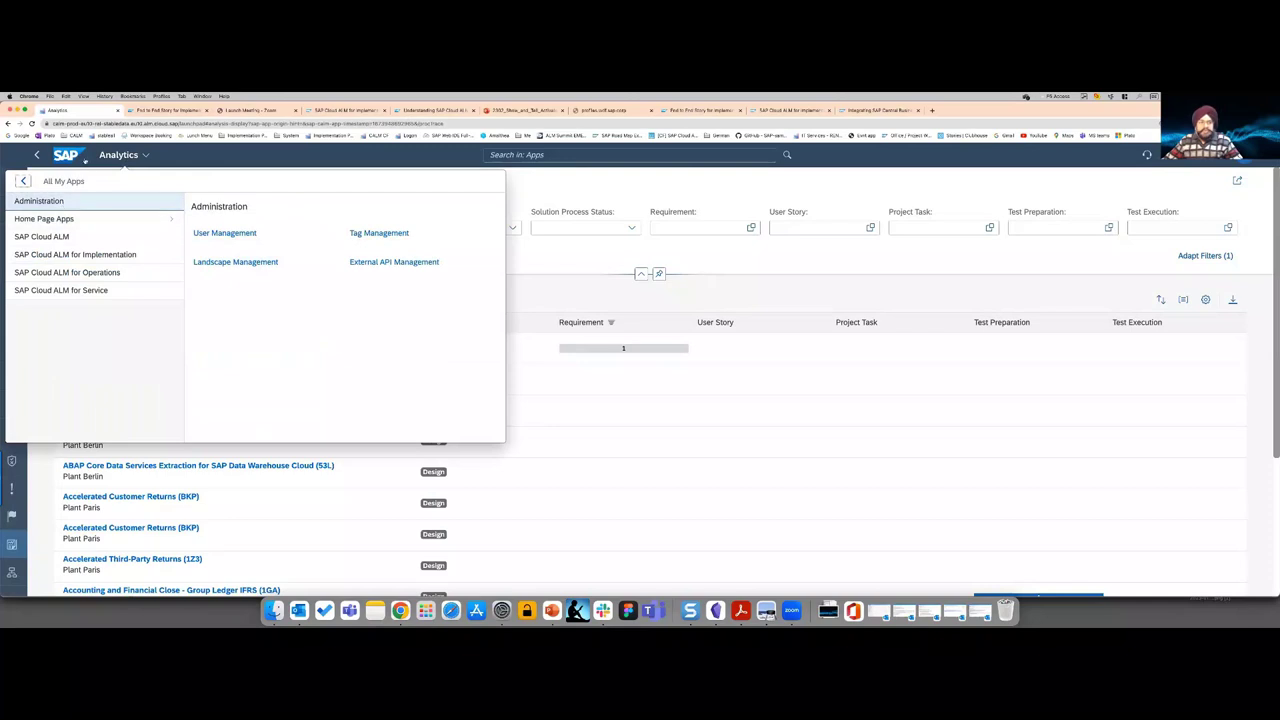
click(37, 155)
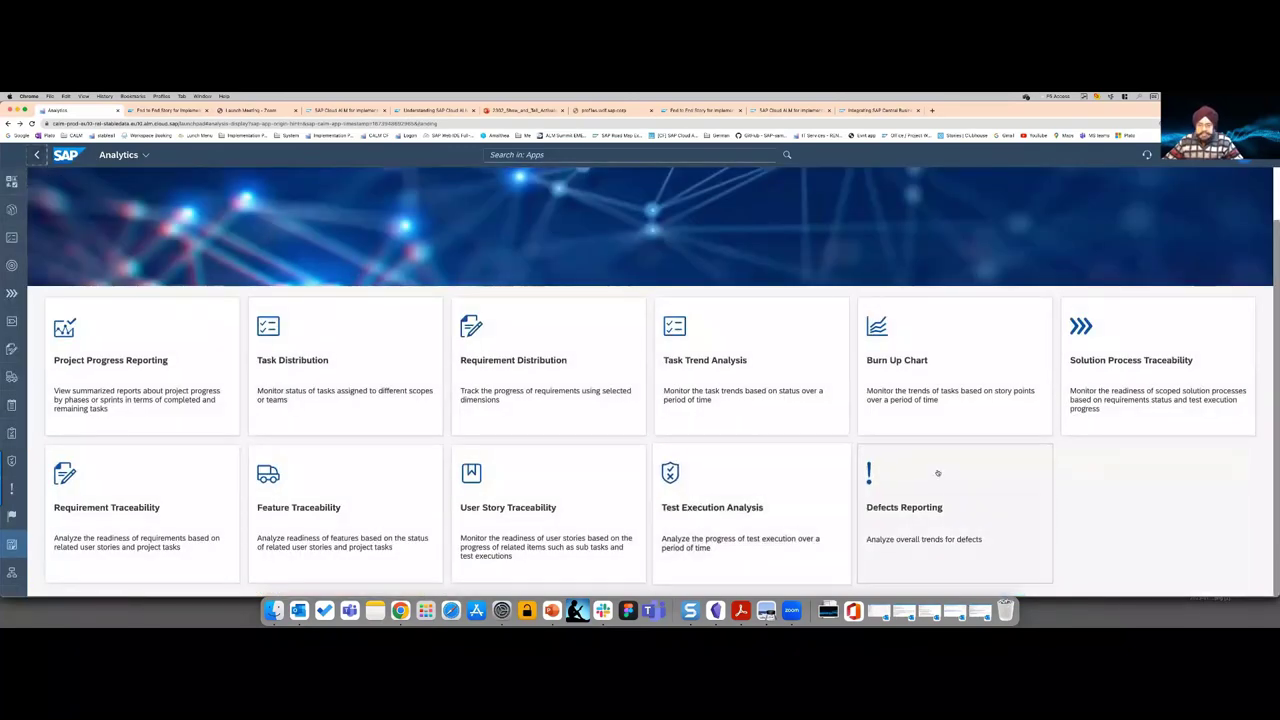
click(340, 525)
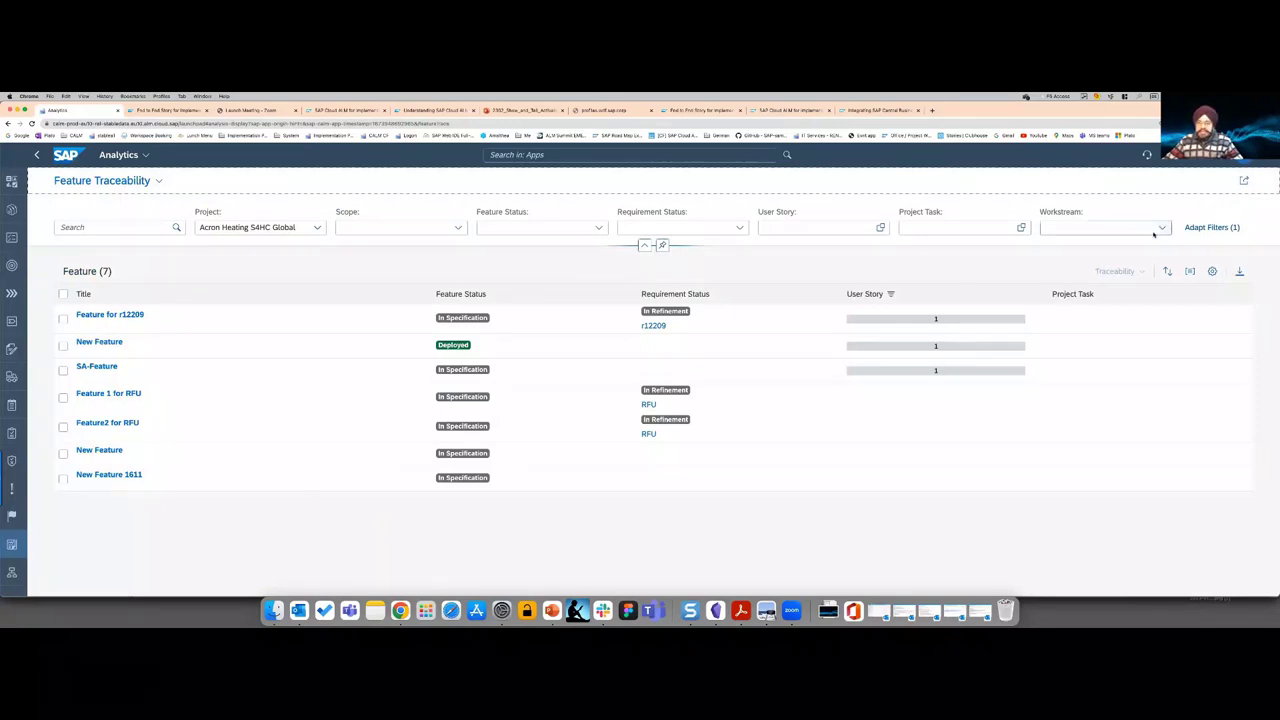
- Add the Release filter to the filter fields of the Feature Traceability report
click(1213, 228)
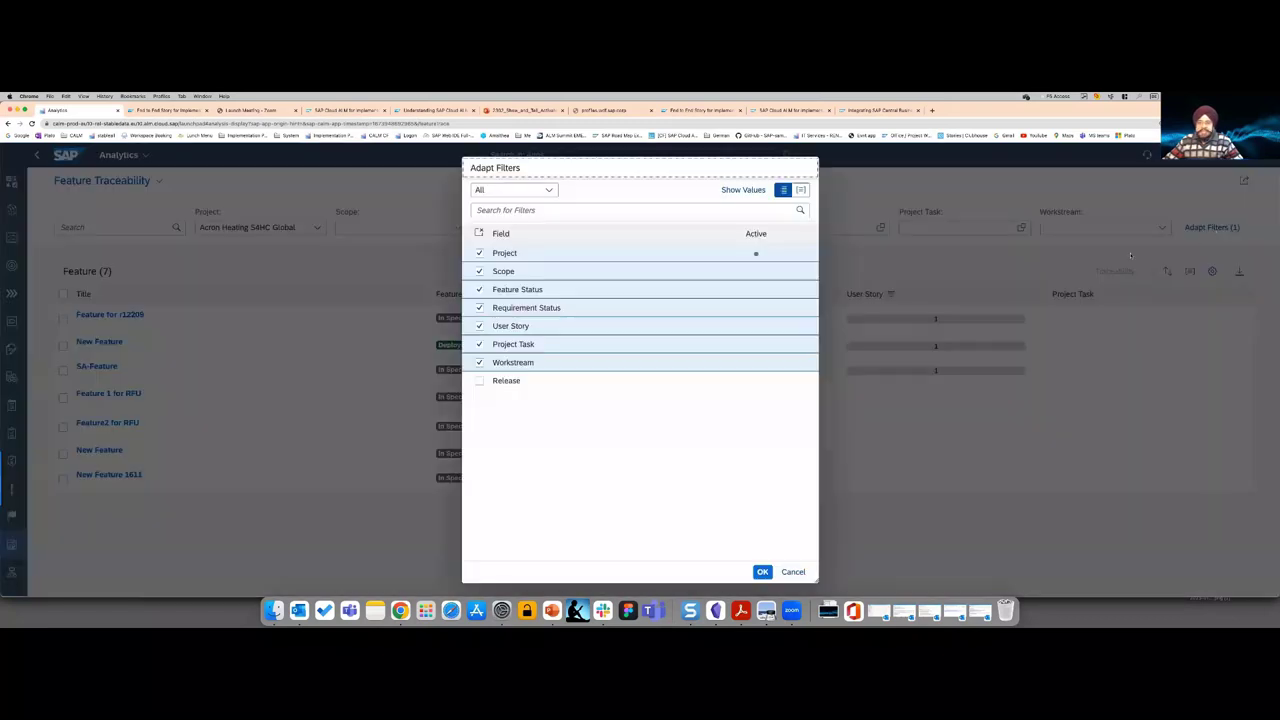
click(479, 381)
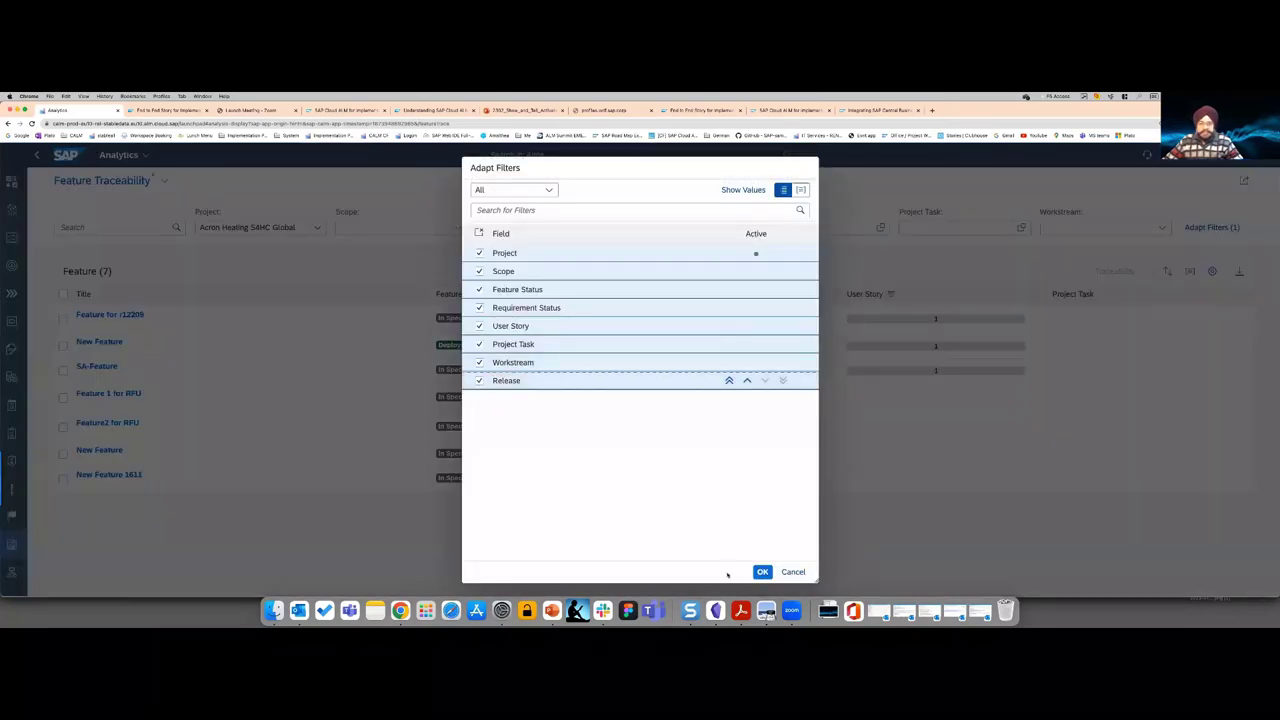
click(763, 572)
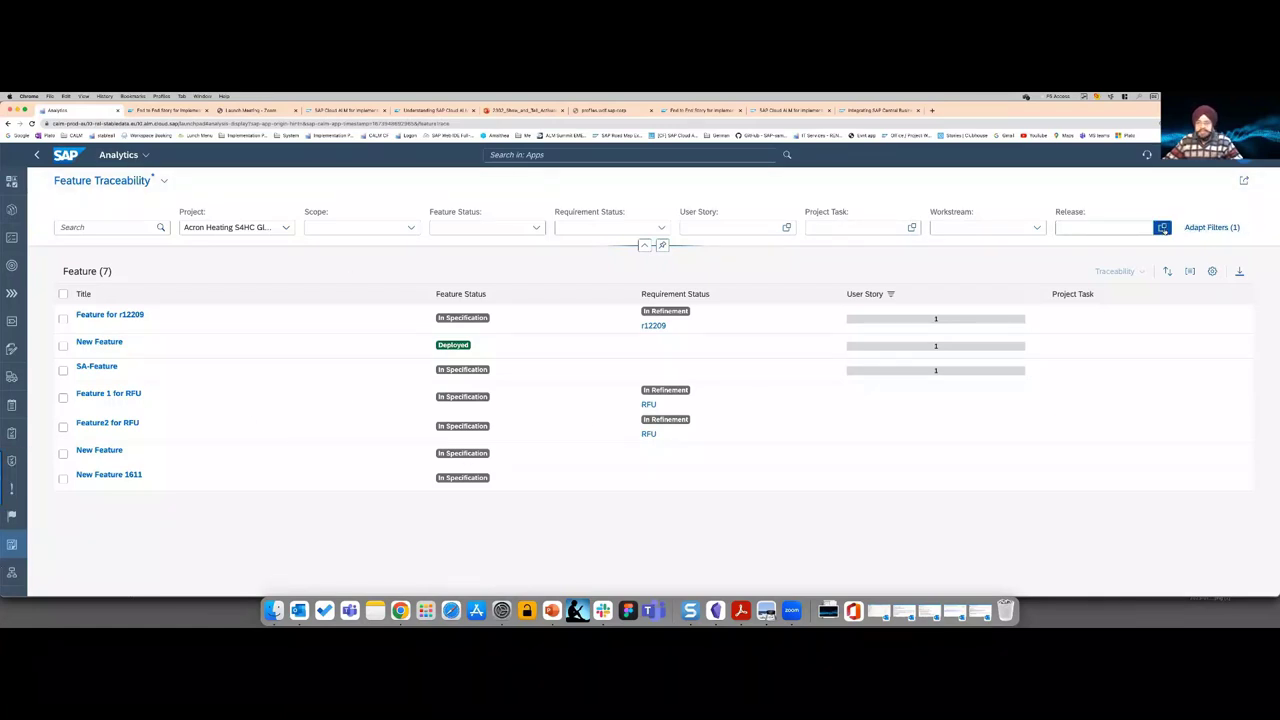
- Review the choices offered by the Release, Workstream and Feature Status filters without selecting any
click(1162, 228)
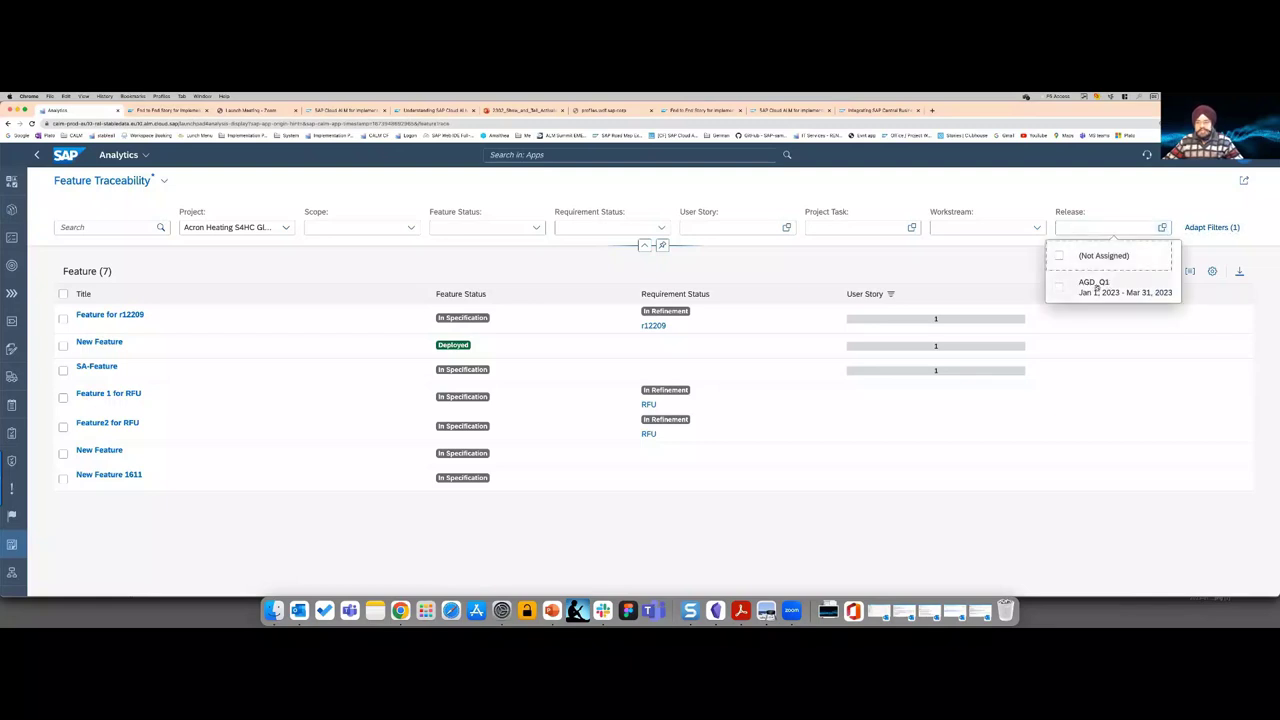
click(843, 227)
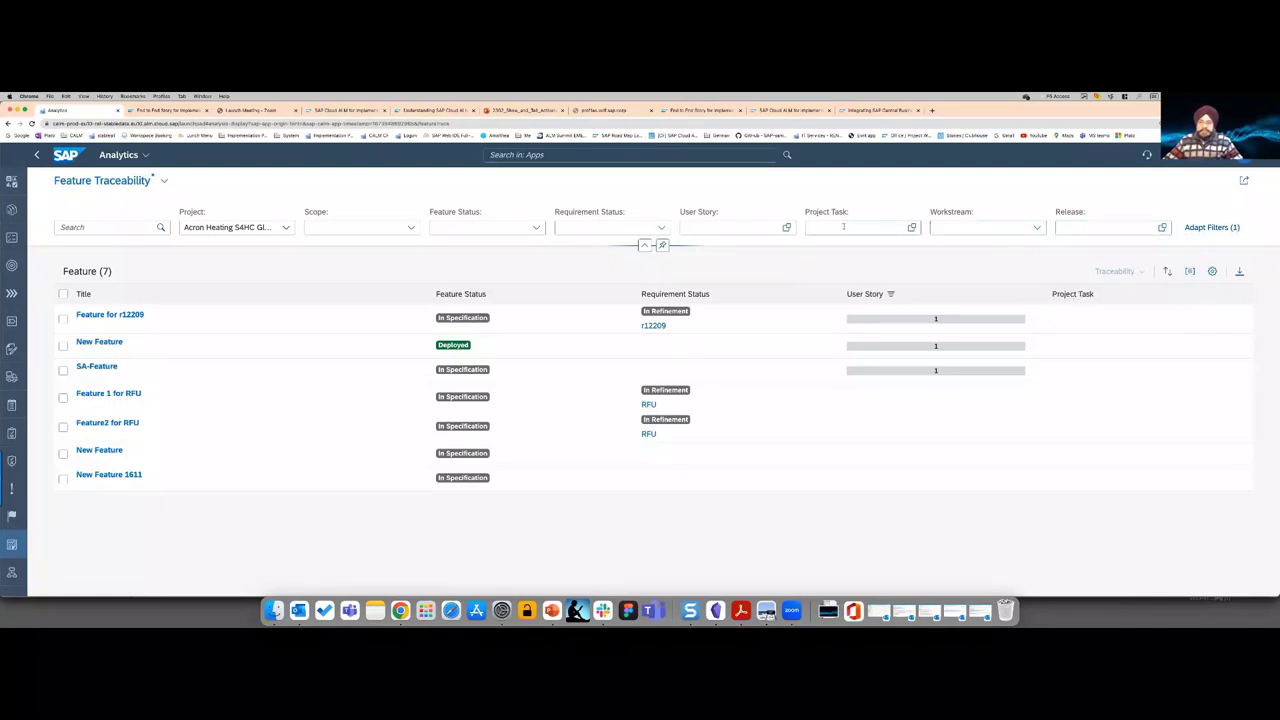
click(1037, 227)
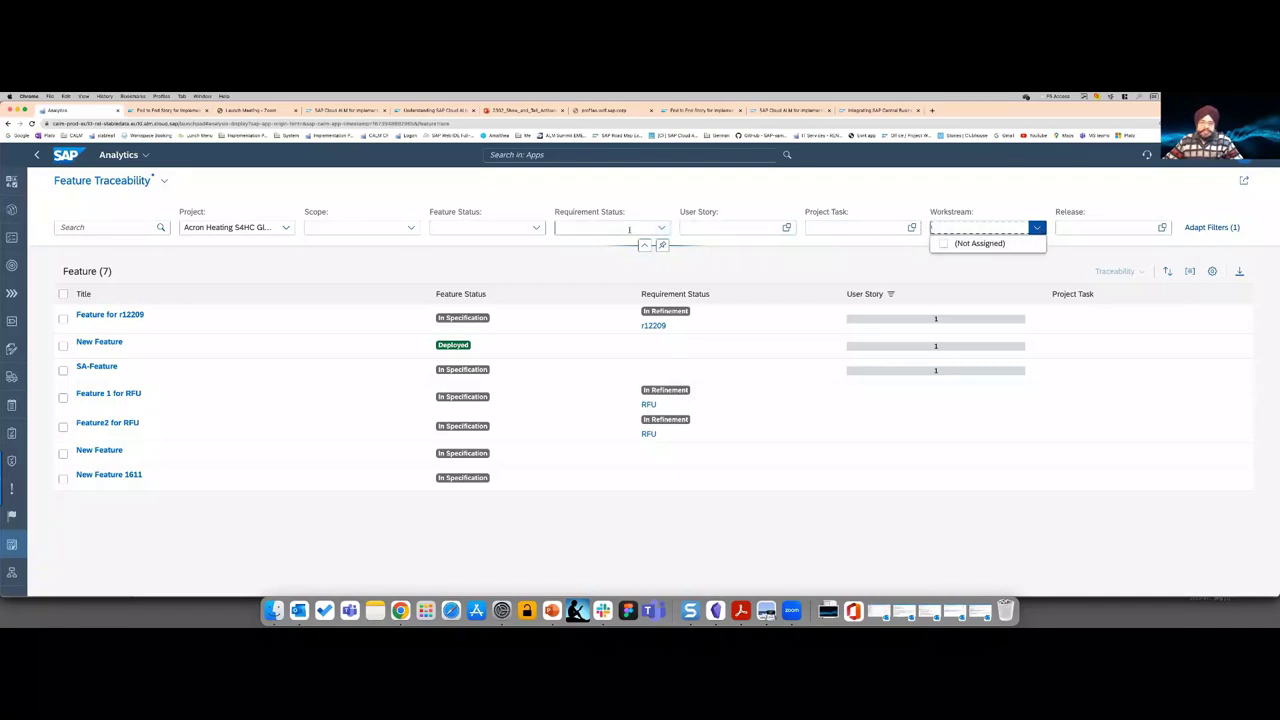
click(536, 227)
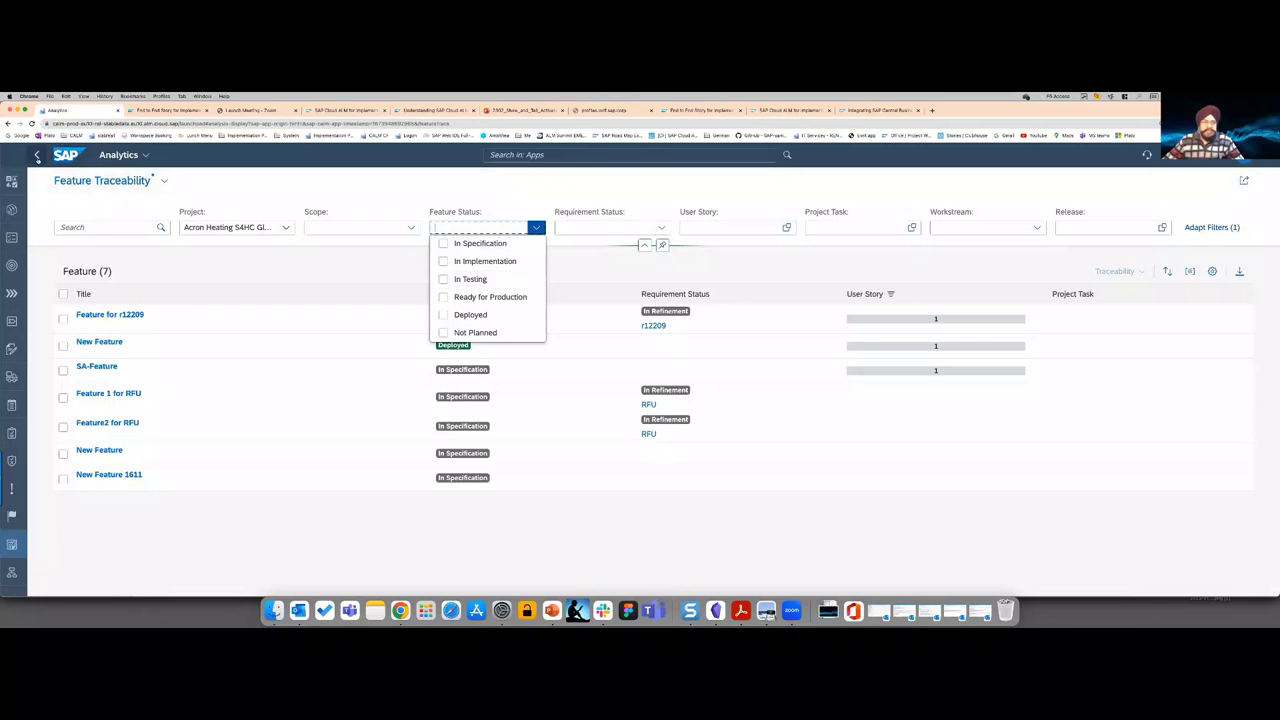
- Return to the analytics reports, open Project Progress Reporting and examine the task progress of the Acron Heating S4HC Global deliverables
click(37, 155)
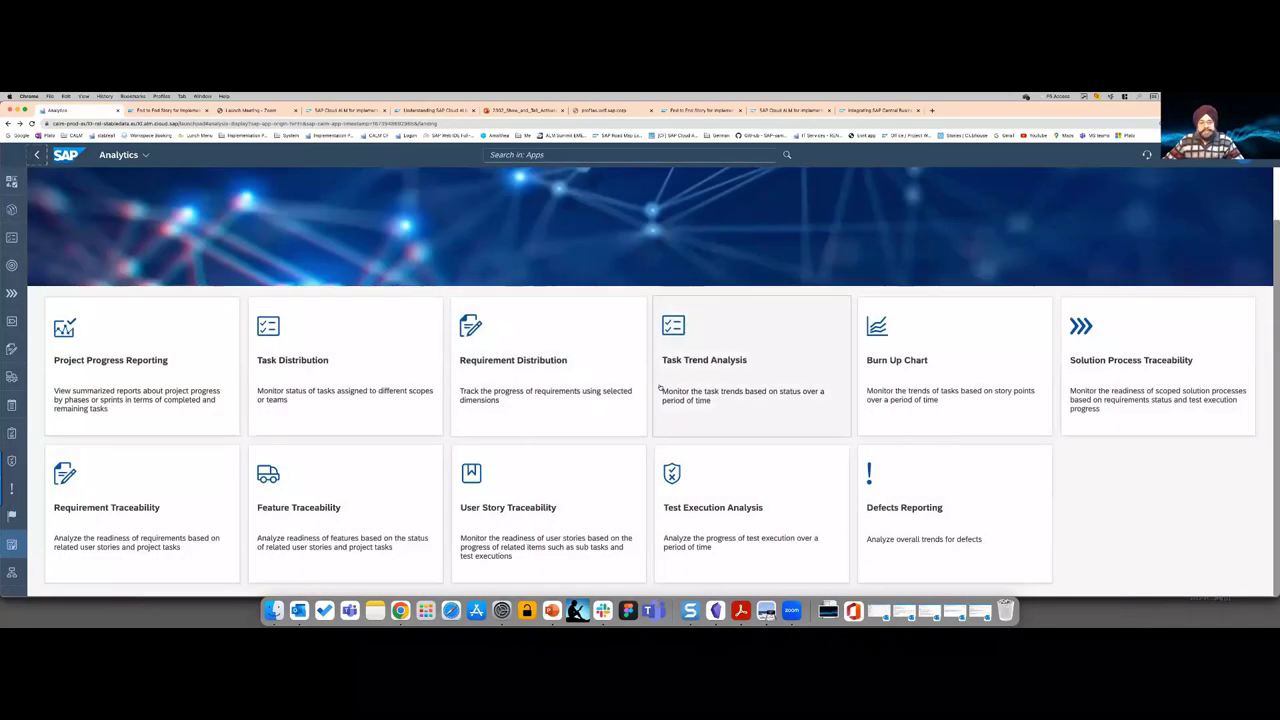
click(790, 317)
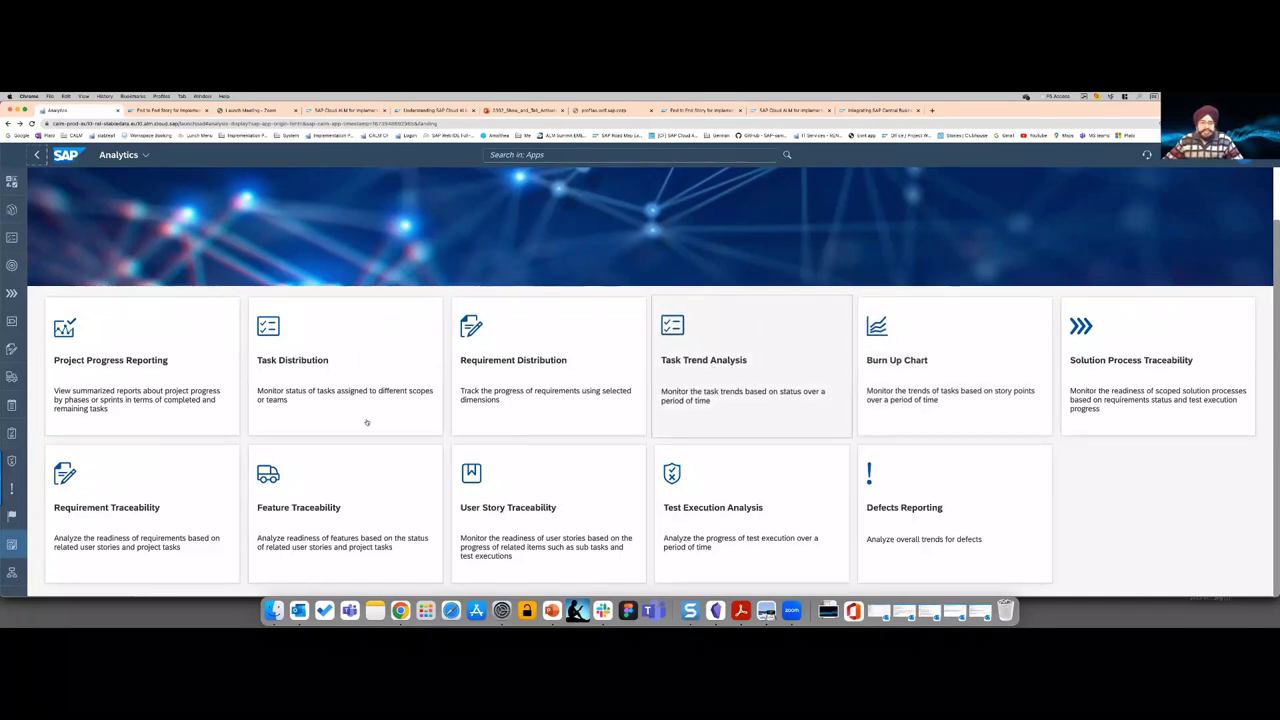
click(180, 388)
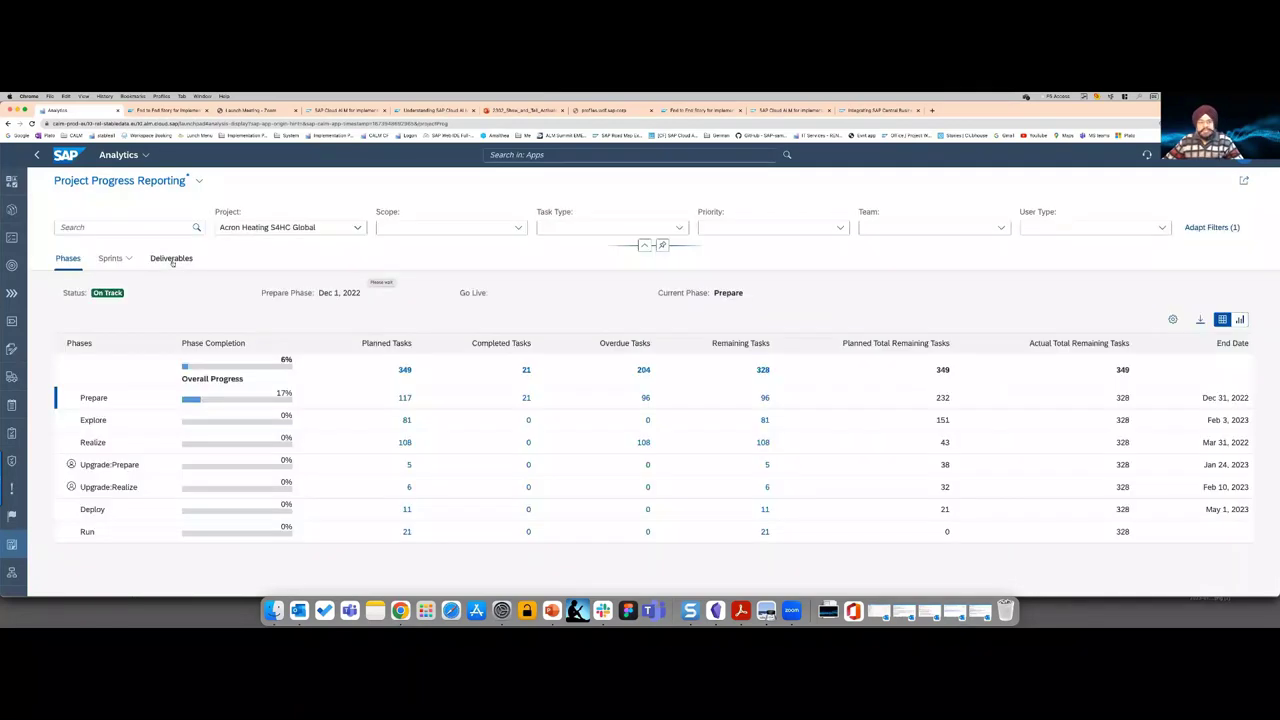
click(171, 259)
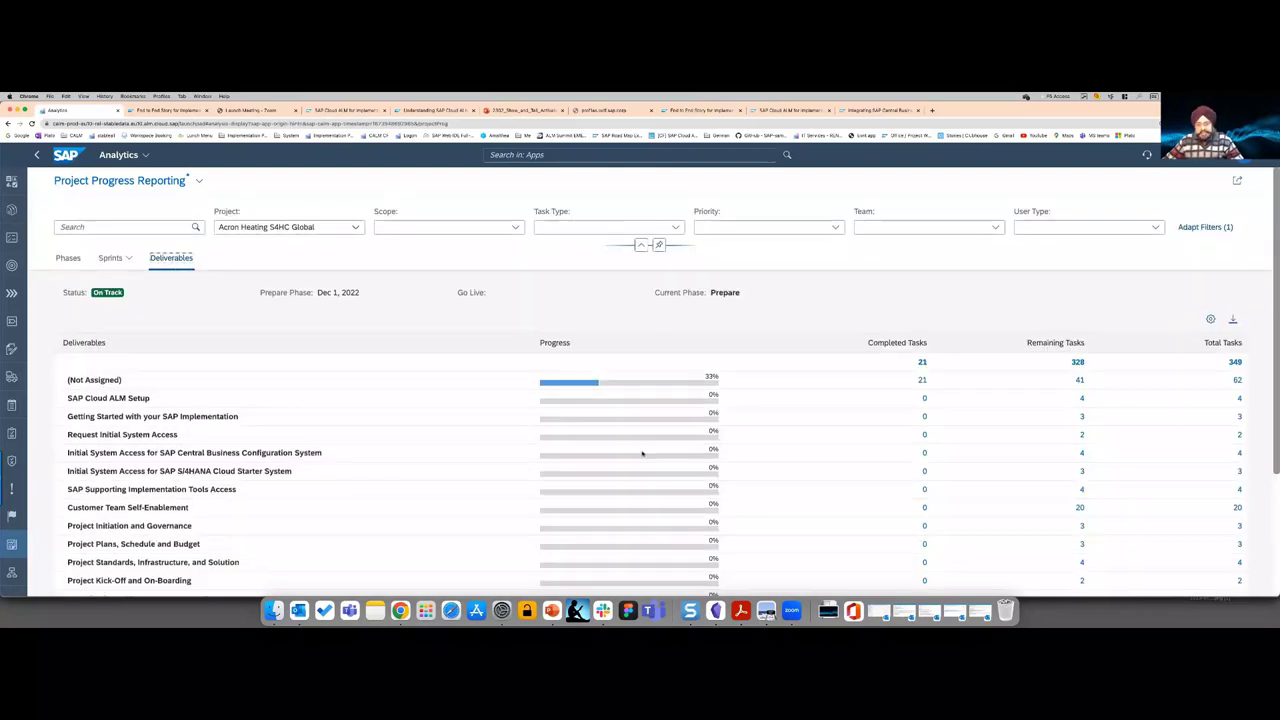
scroll(642, 453, down, 5)
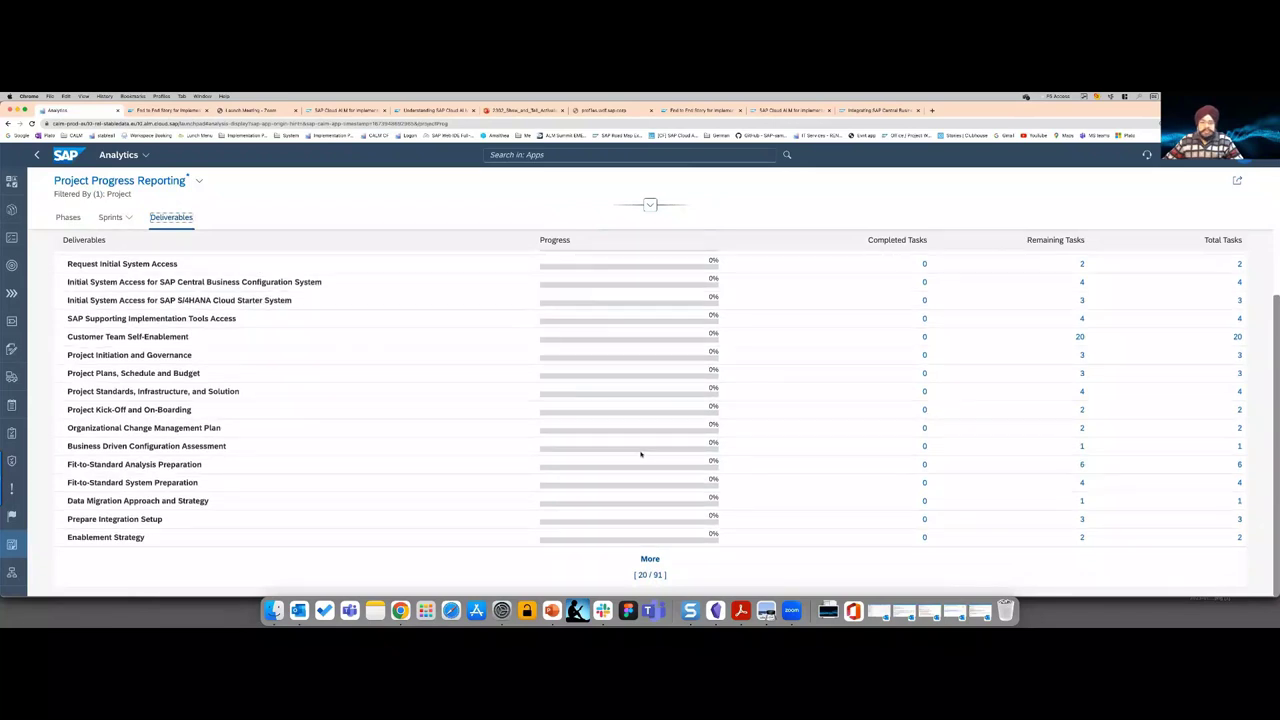
scroll(642, 453, up, 5)
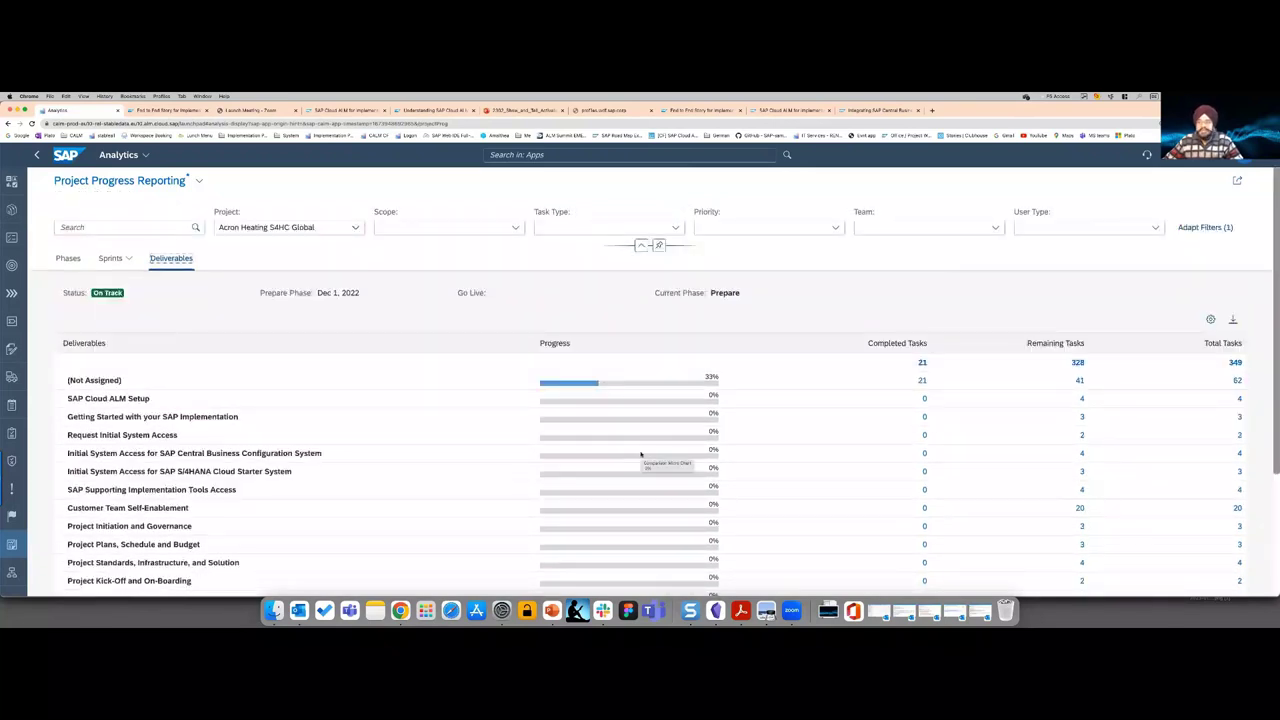
scroll(641, 454, down, 5)
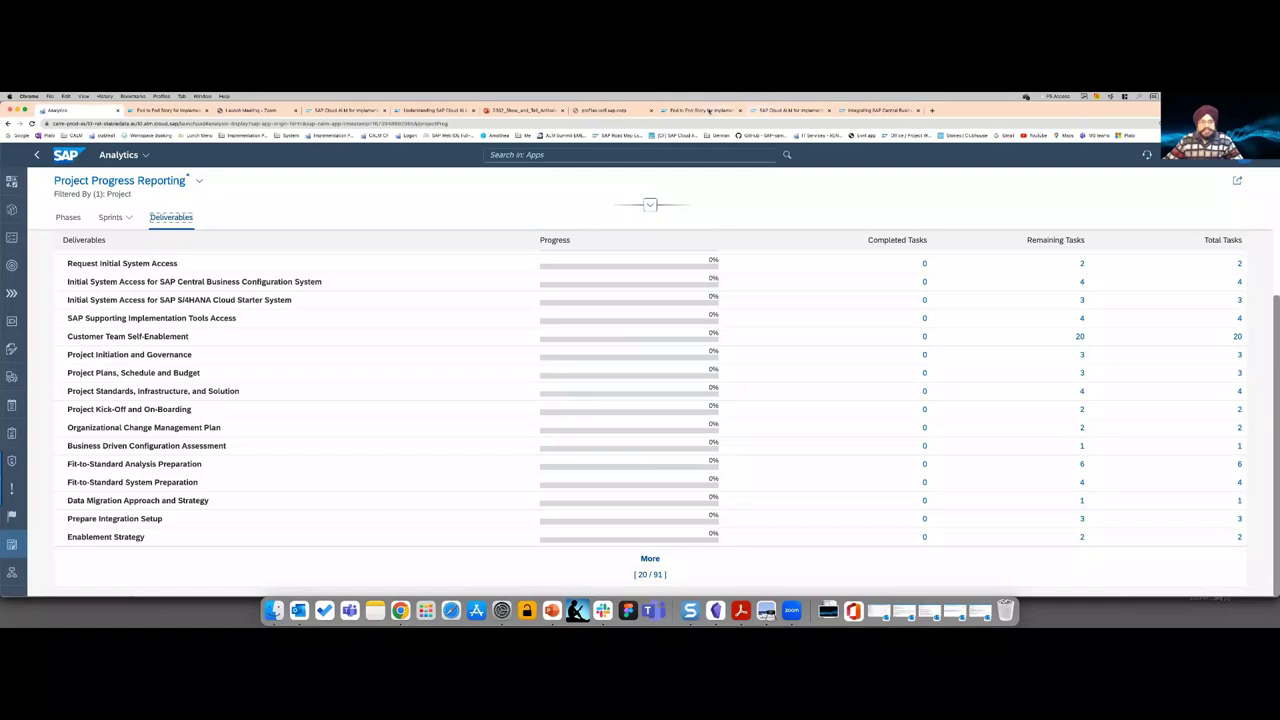
- Copy the web address of the "Understanding SAP Cloud ALM for Implementation – Master Blog Post" page and switch to another app
click(431, 111)
scroll(377, 241, up, 3)
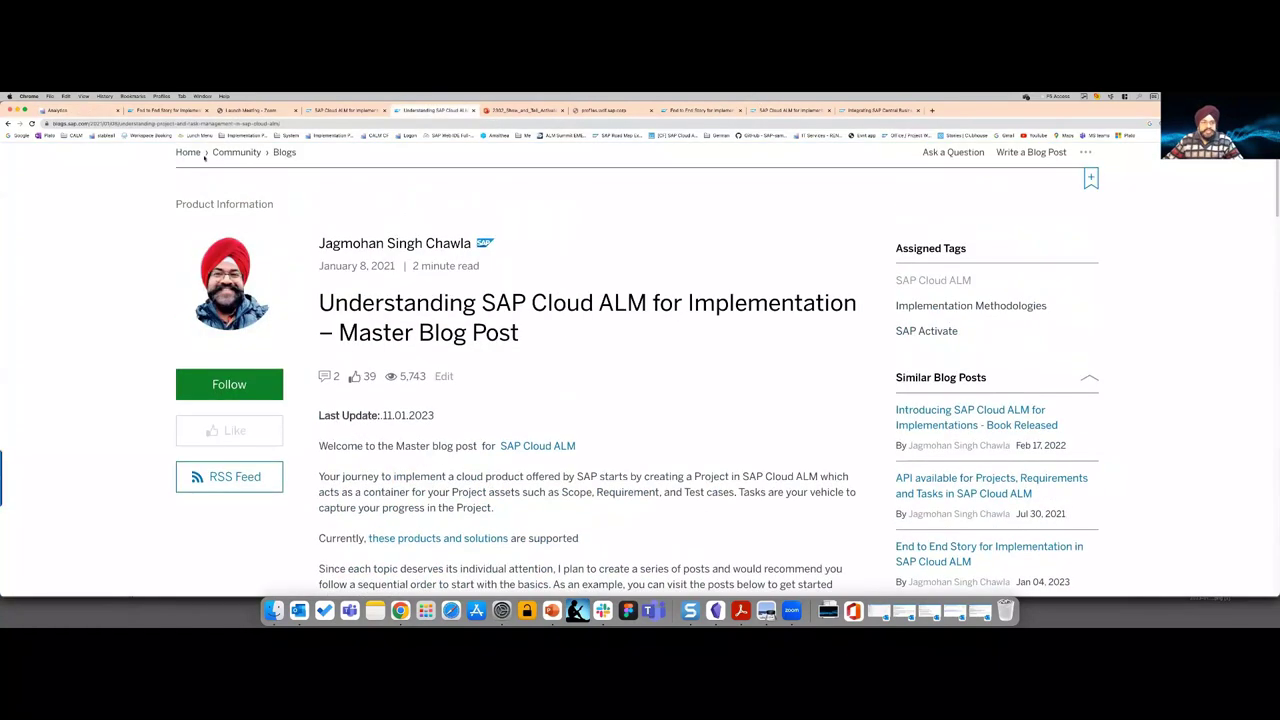
right_click(192, 124)
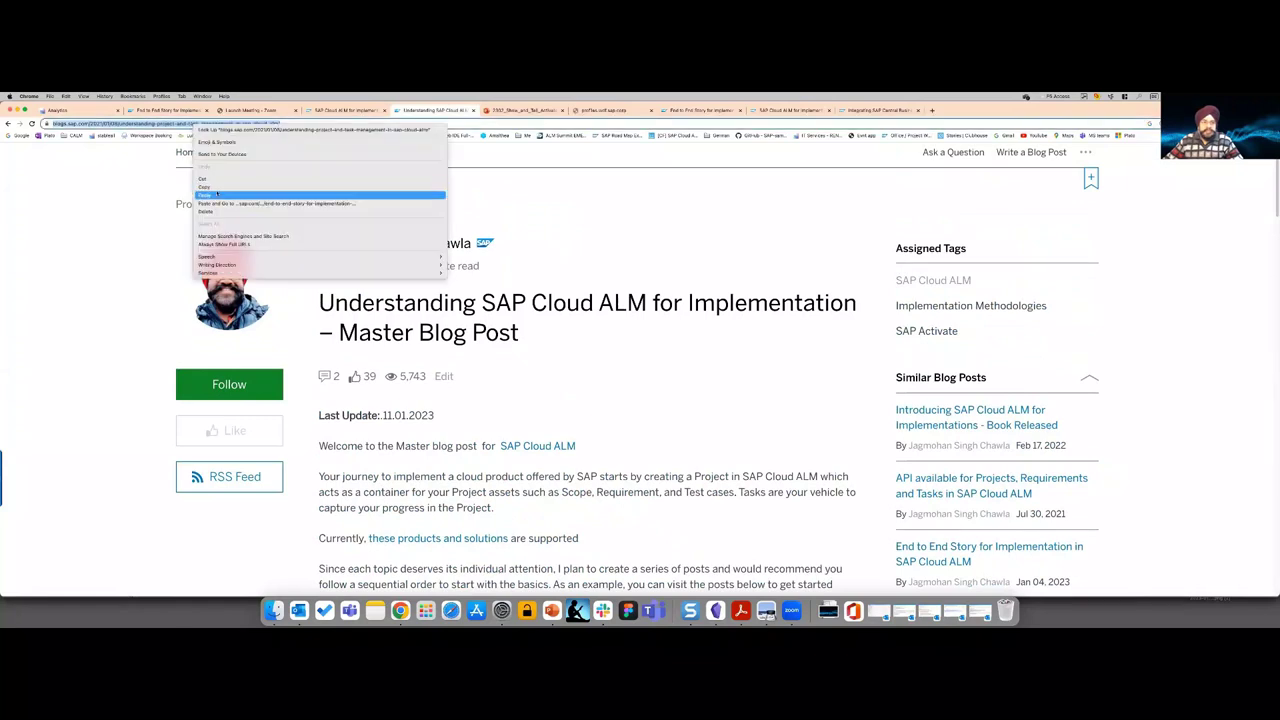
click(230, 186)
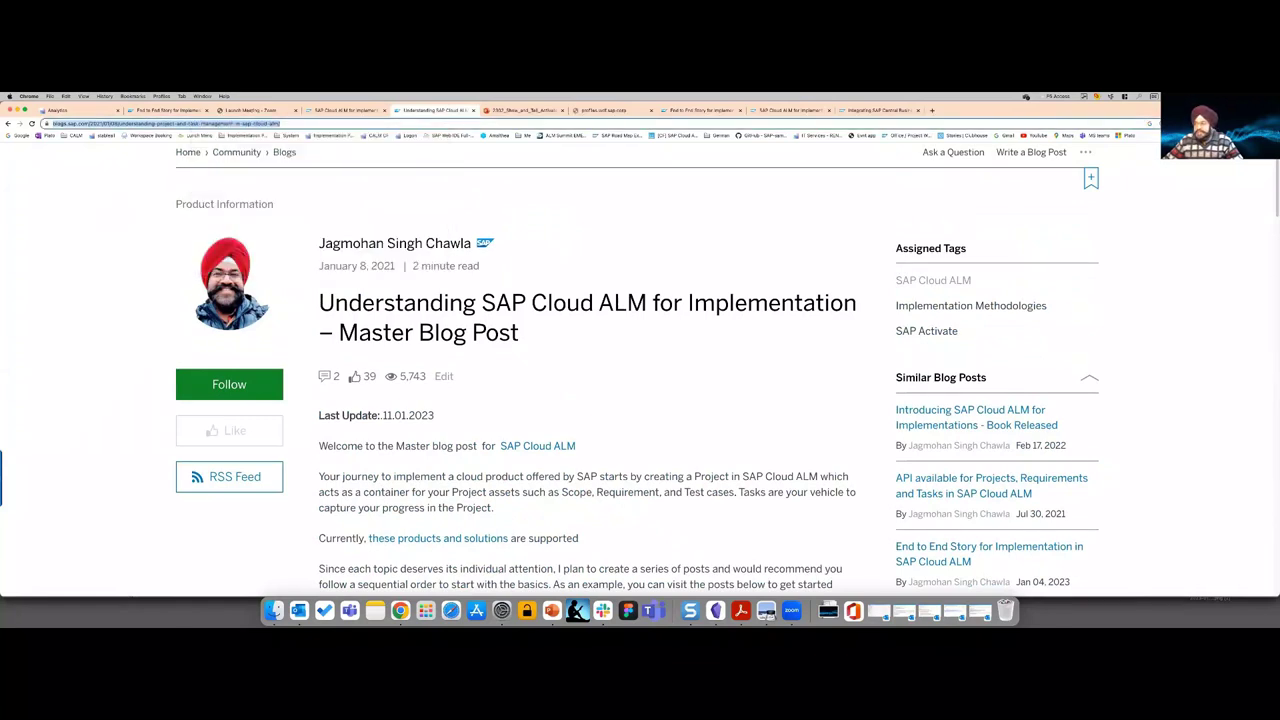
key(super+Tab)
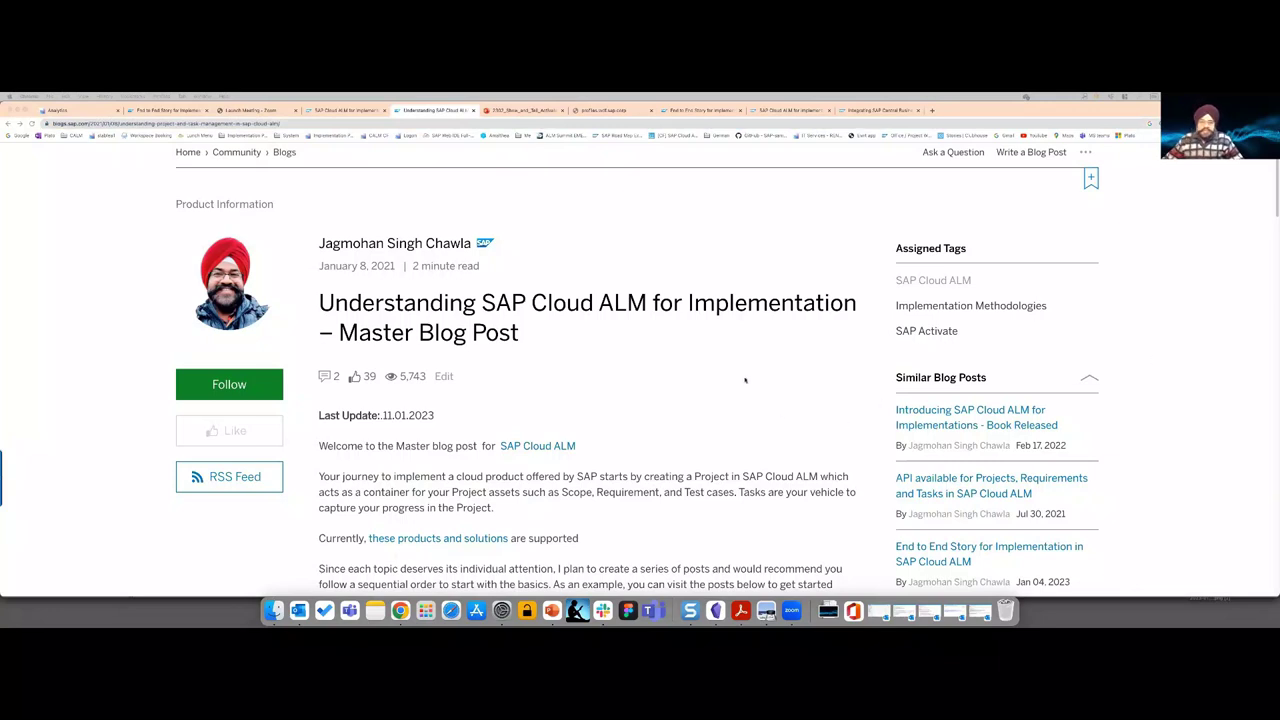
- Look through the master blog post's getting-started links, capabilities table and Latest Blog Posts/Videos section
scroll(742, 376, down, 1)
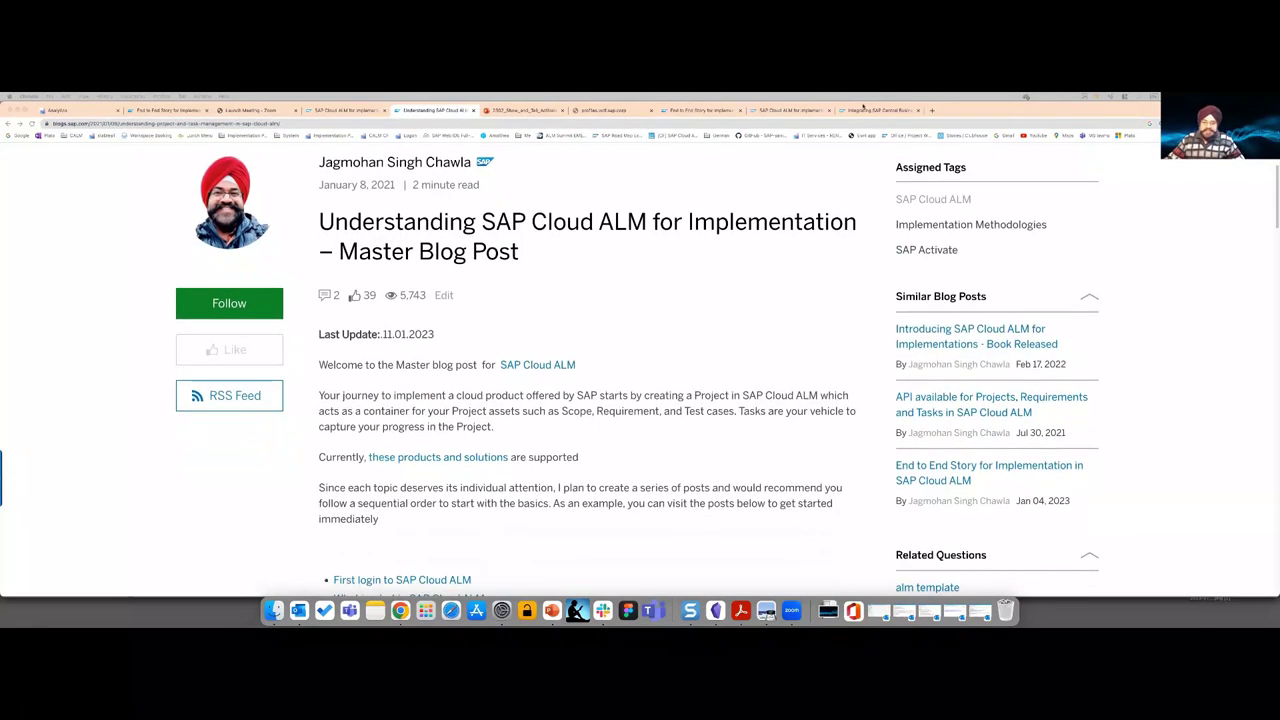
scroll(697, 317, down, 2)
scroll(699, 318, down, 10)
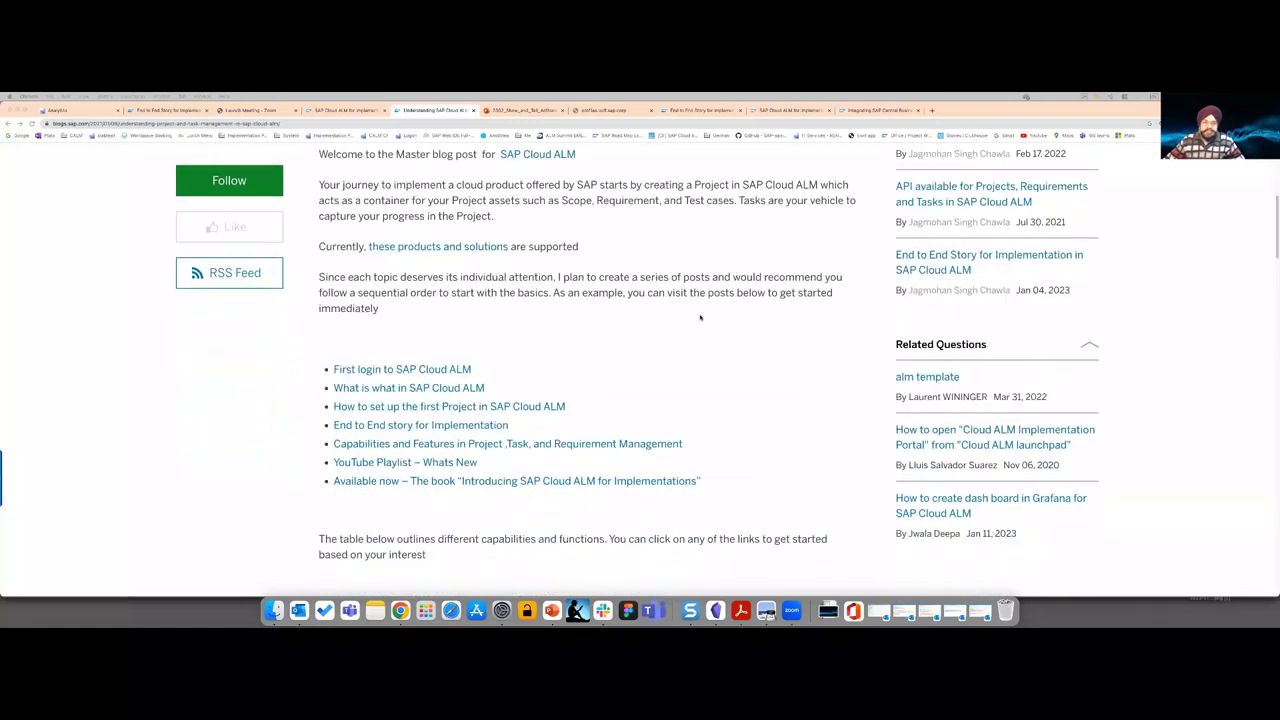
scroll(700, 318, down, 7)
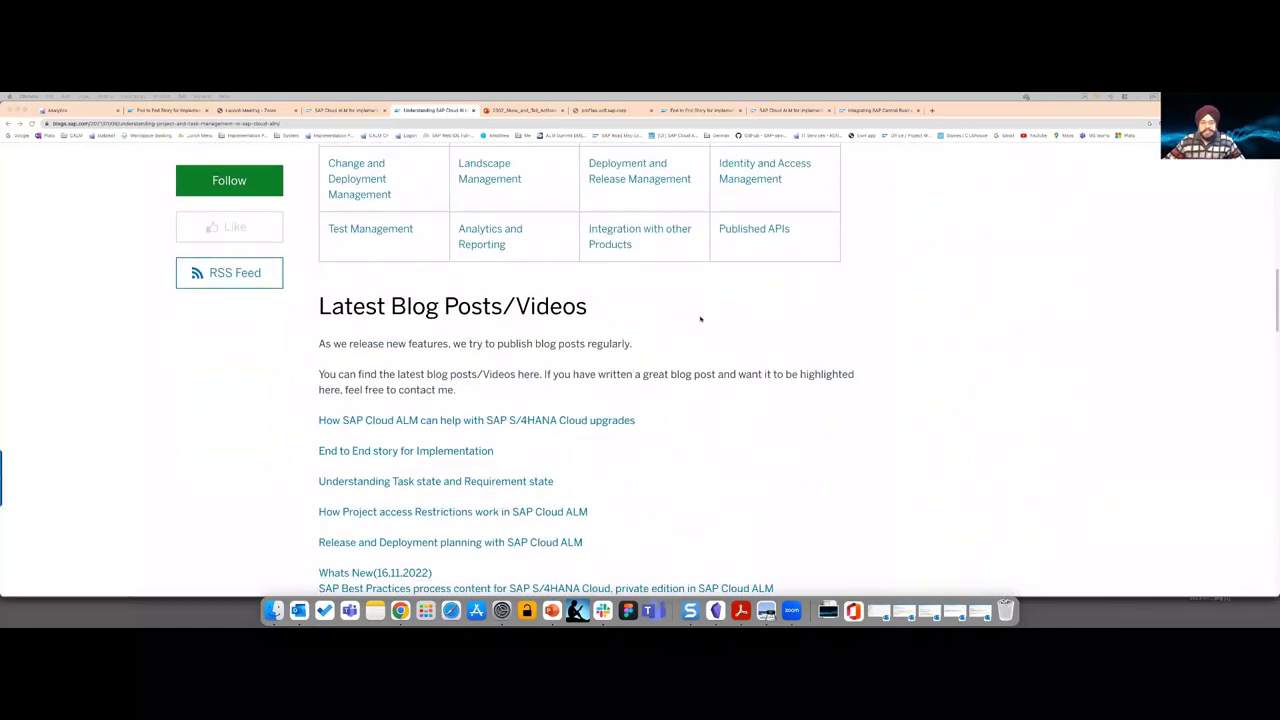
- Examine the capabilities, end-to-end implementation process flow and demo links on the SAP Cloud ALM for Implementation Expert Portal
click(336, 111)
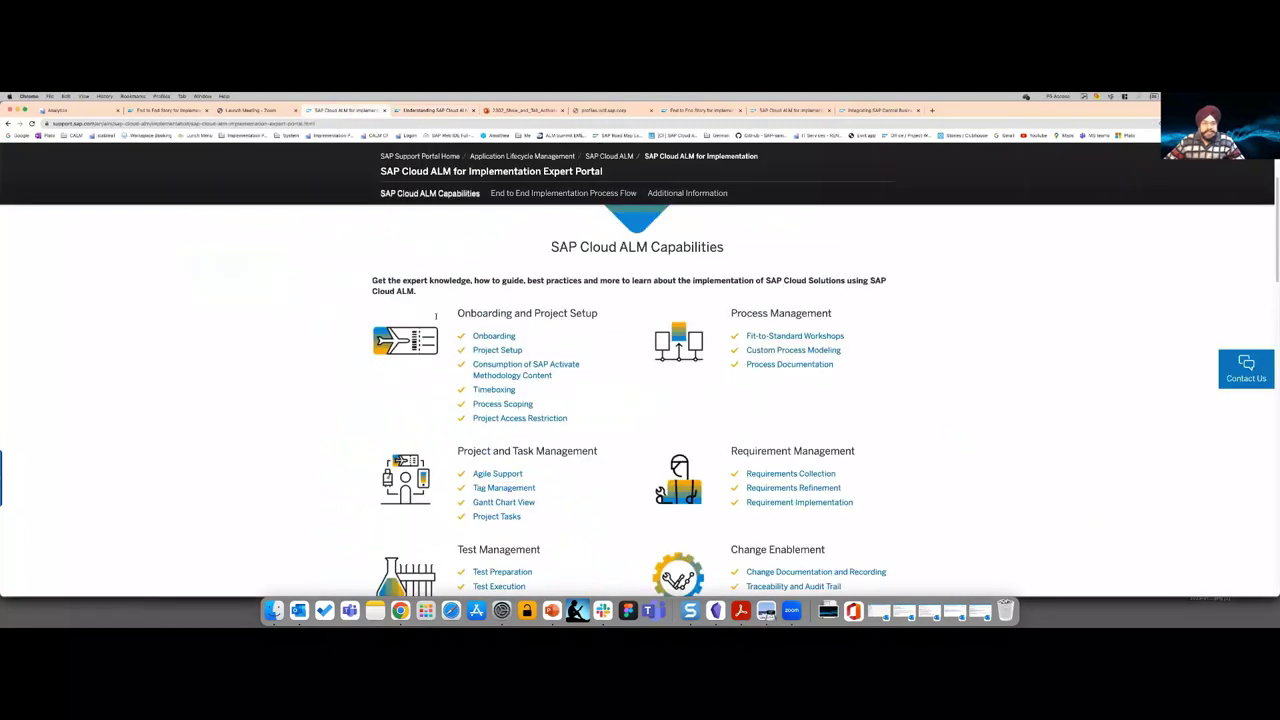
scroll(619, 341, down, 5)
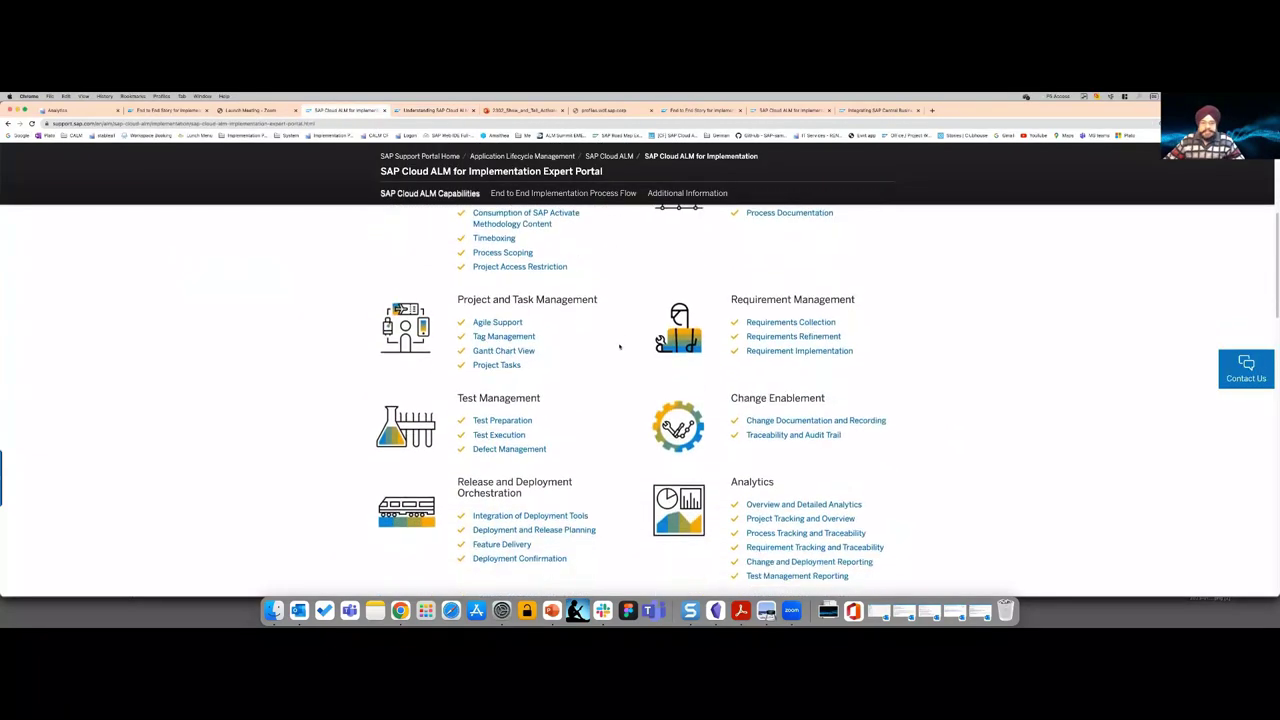
scroll(674, 350, down, 11)
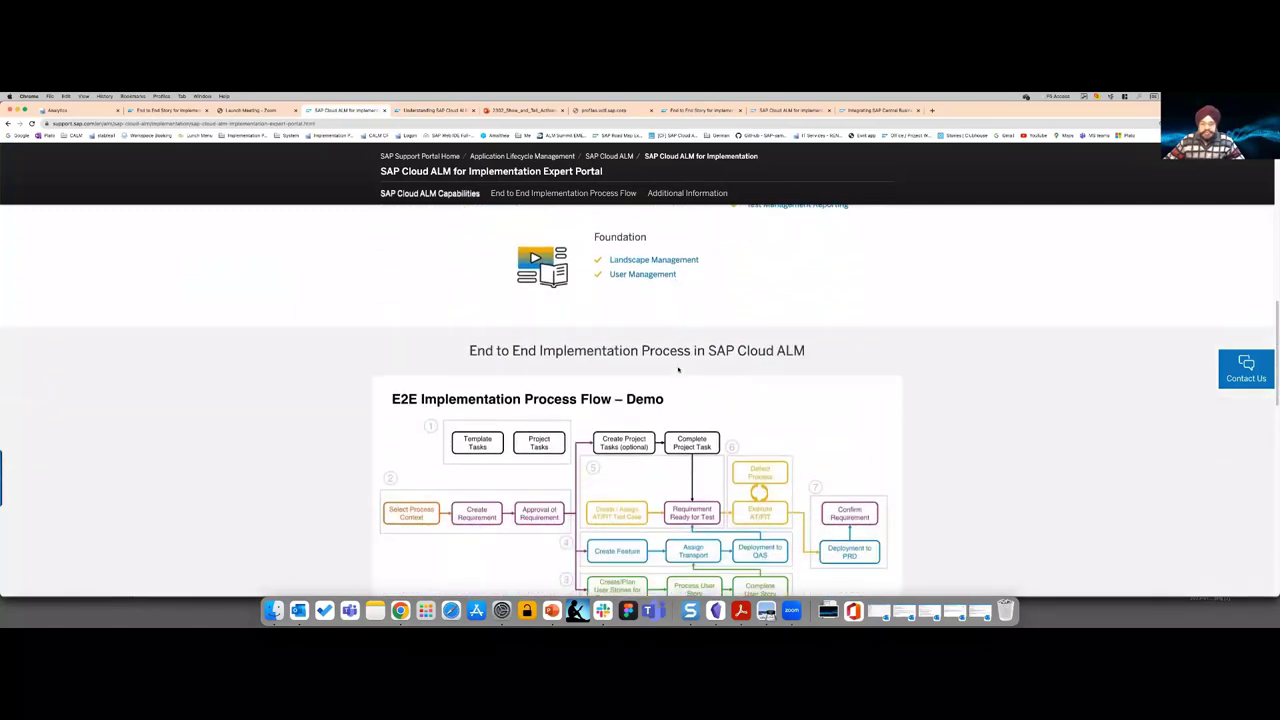
scroll(700, 370, down, 1)
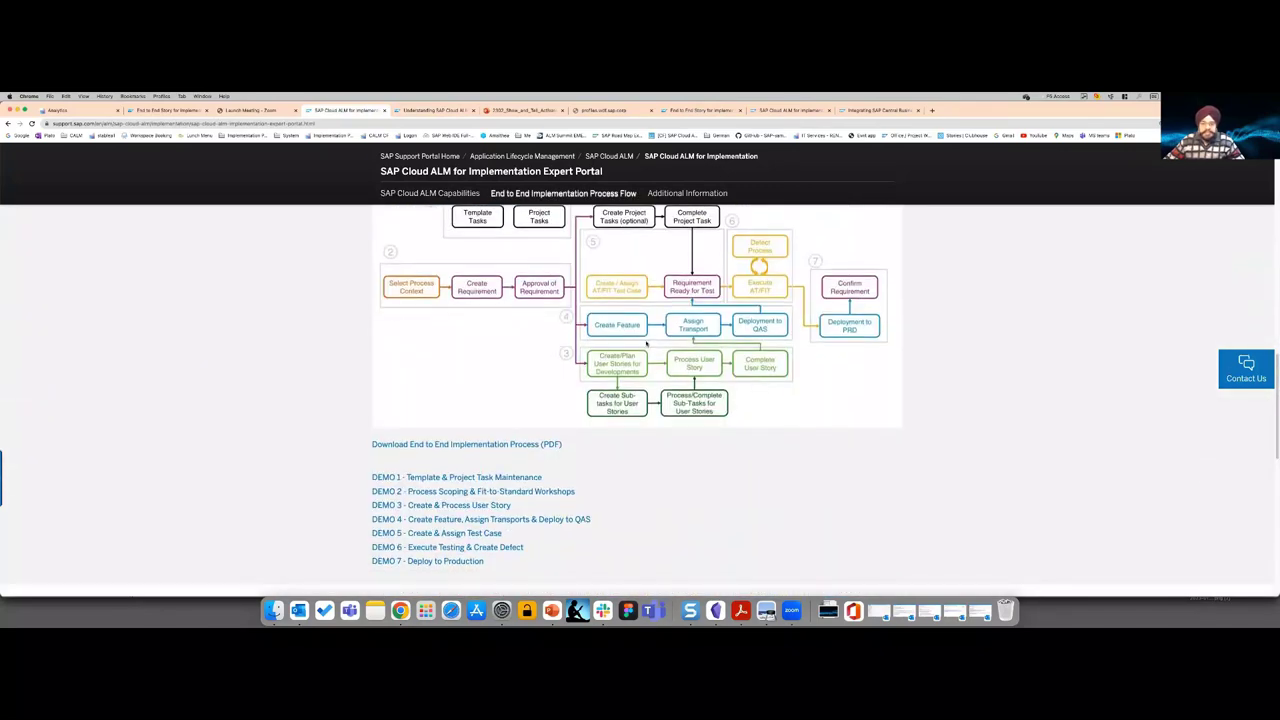
scroll(600, 320, down, 1)
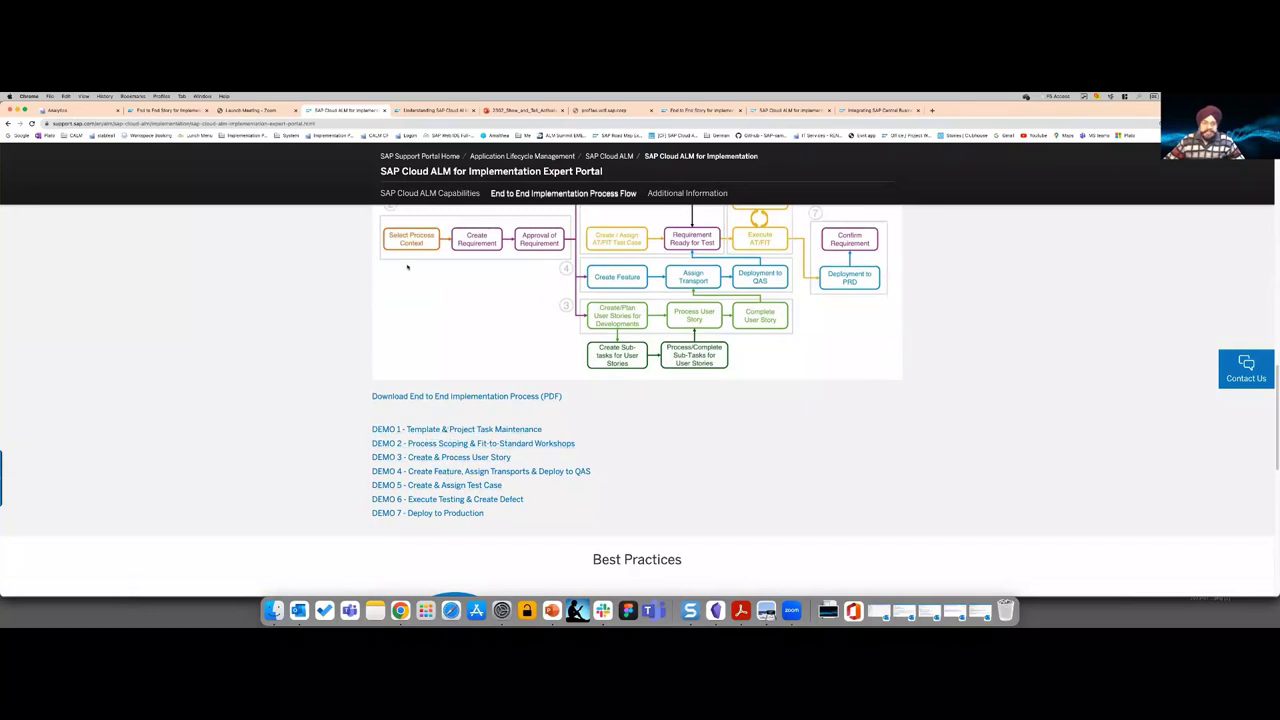
- Return to the master blog post and review it from the introduction down to the table of capabilities and functions
click(425, 112)
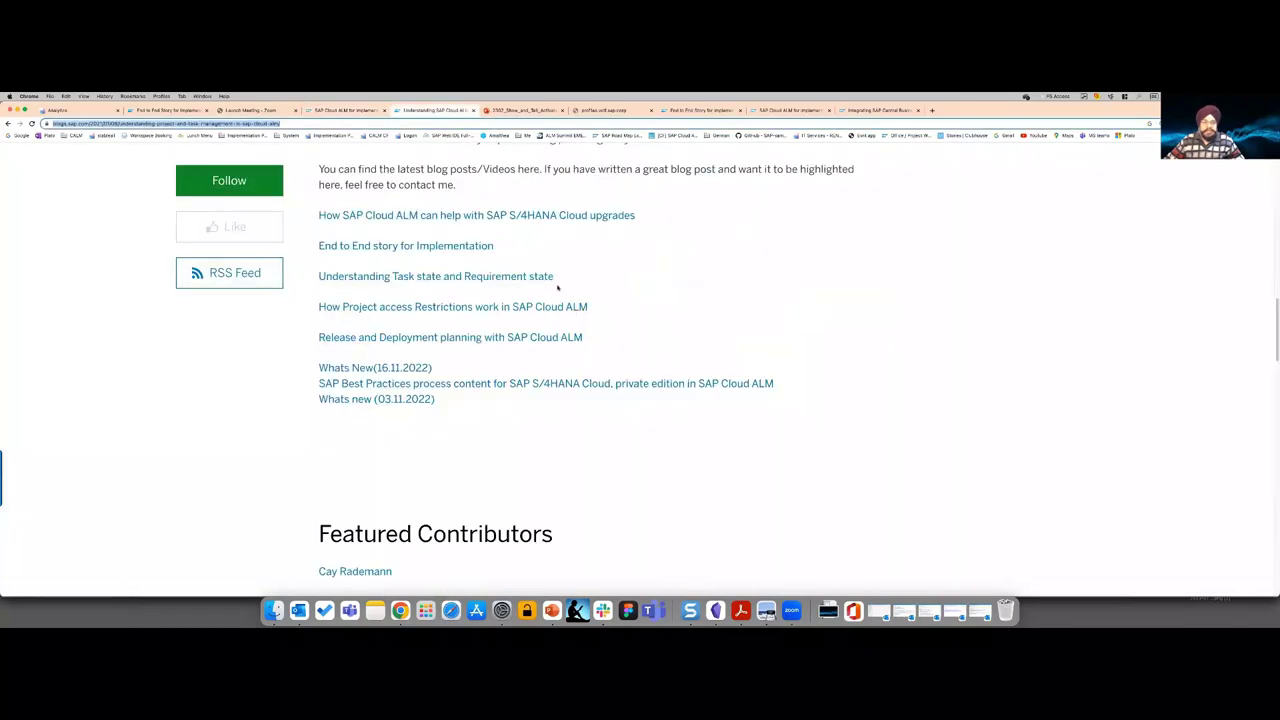
scroll(557, 288, up, 15)
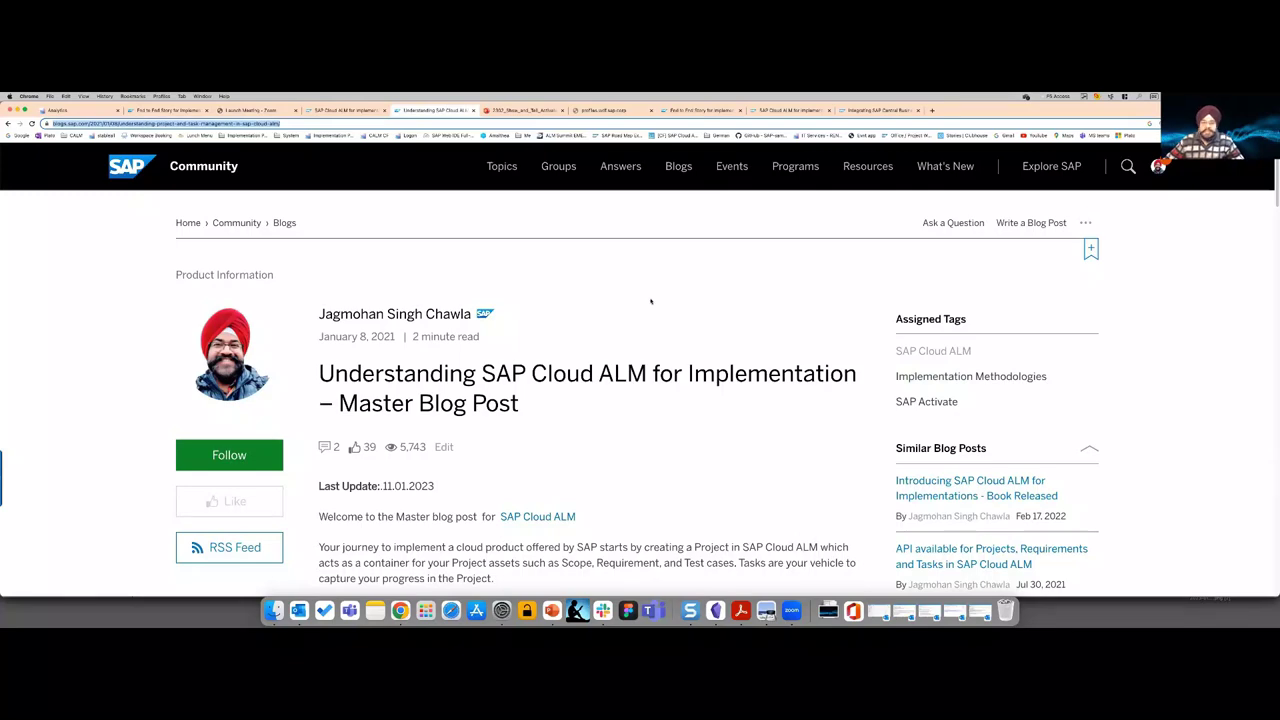
scroll(650, 300, down, 5)
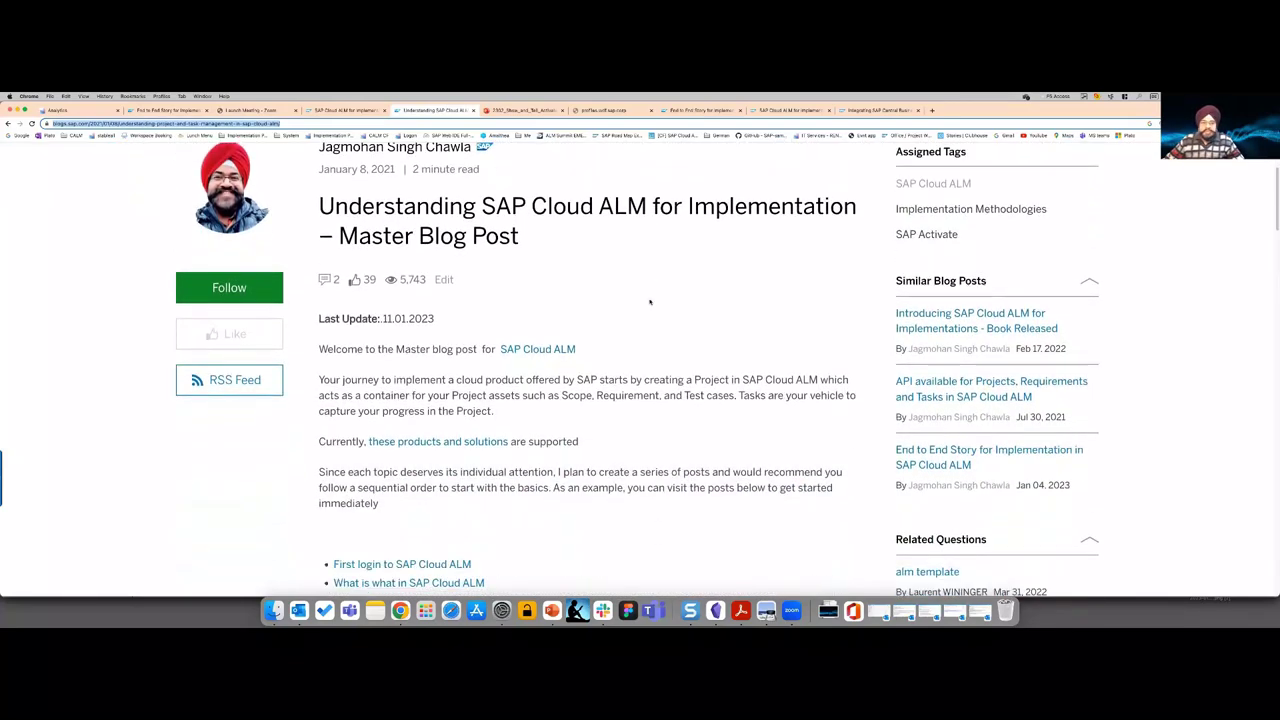
scroll(650, 302, down, 3)
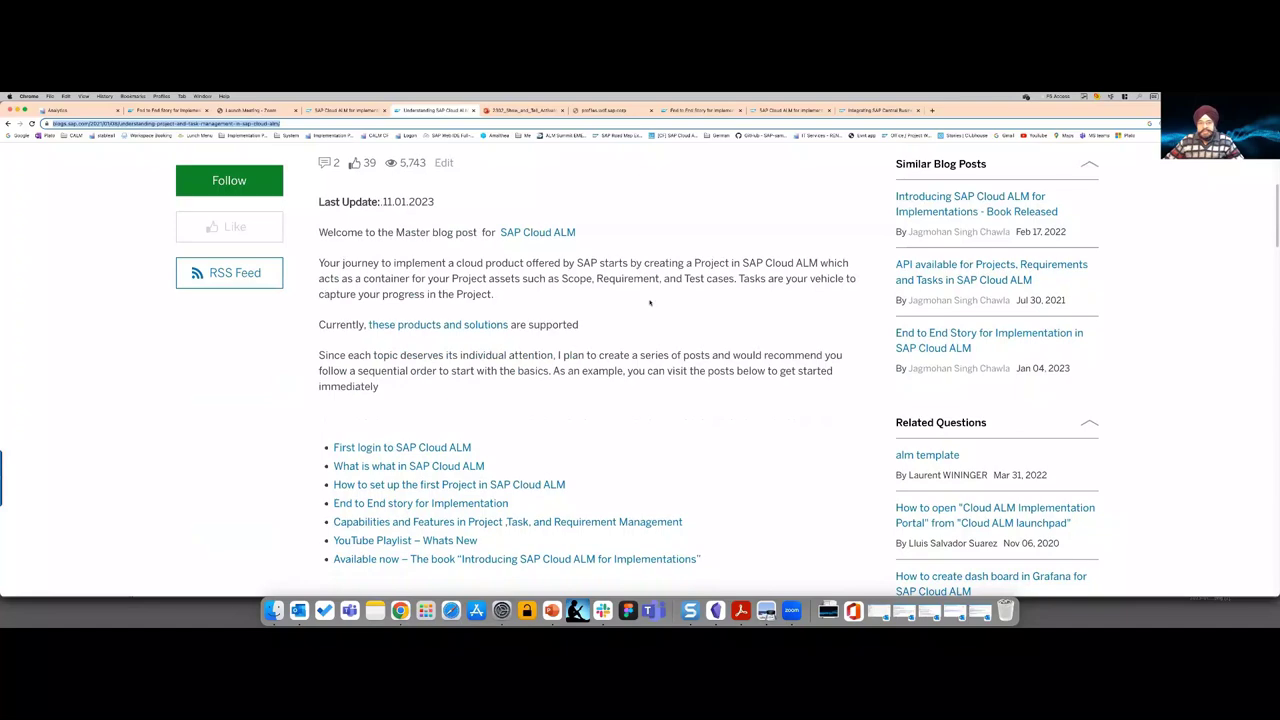
scroll(650, 302, down, 4)
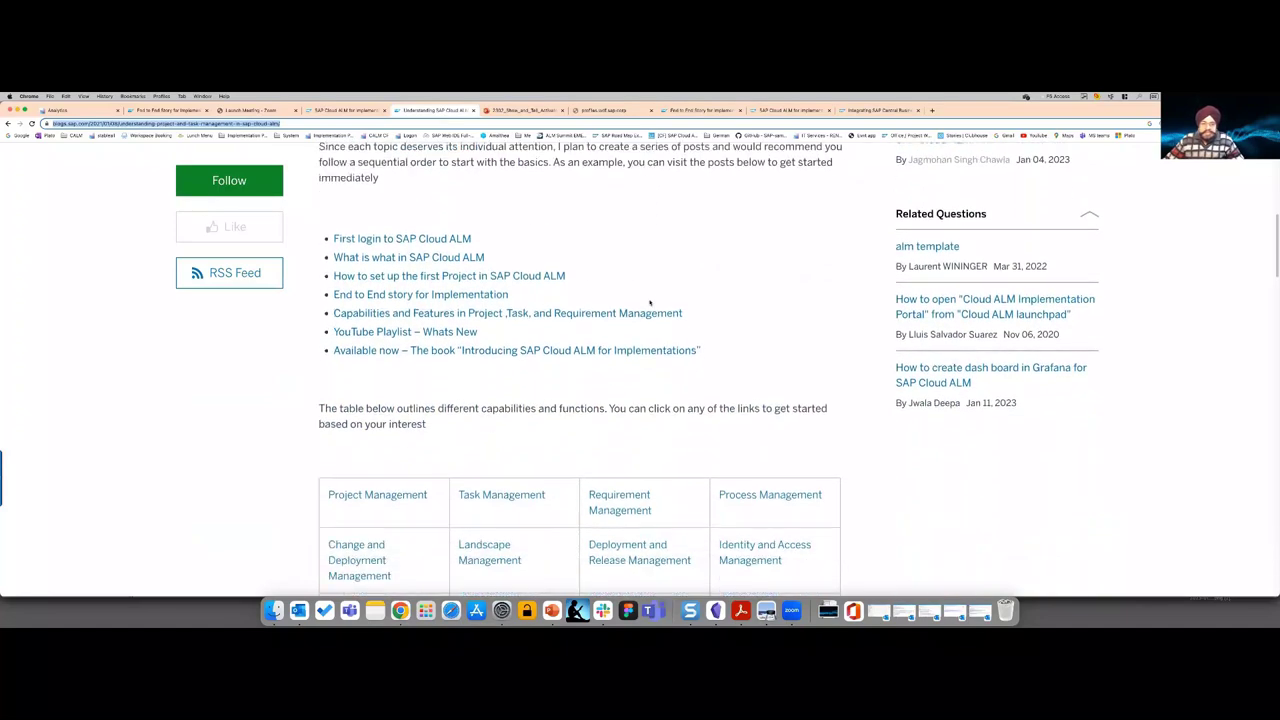
scroll(650, 304, down, 3)
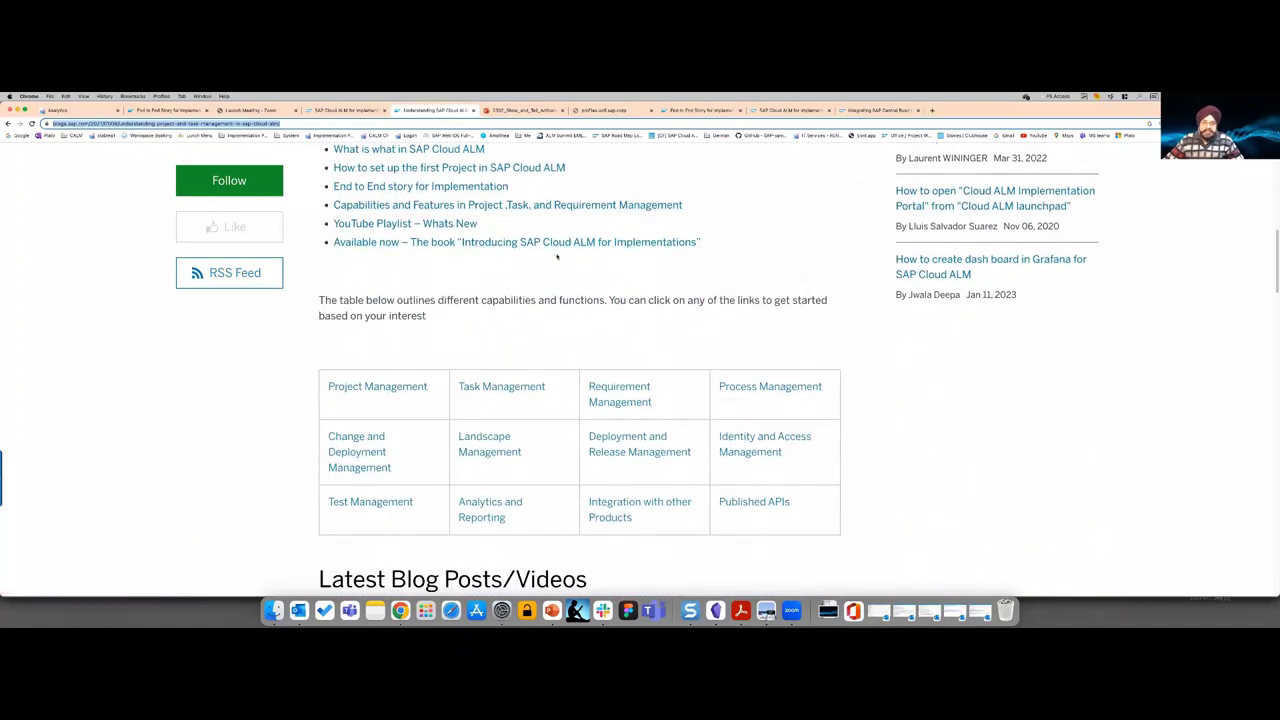
- Copy the link address of the "YouTube Playlist – Whats New" entry, then switch to another app and return to the blog post
scroll(735, 205, up, 3)
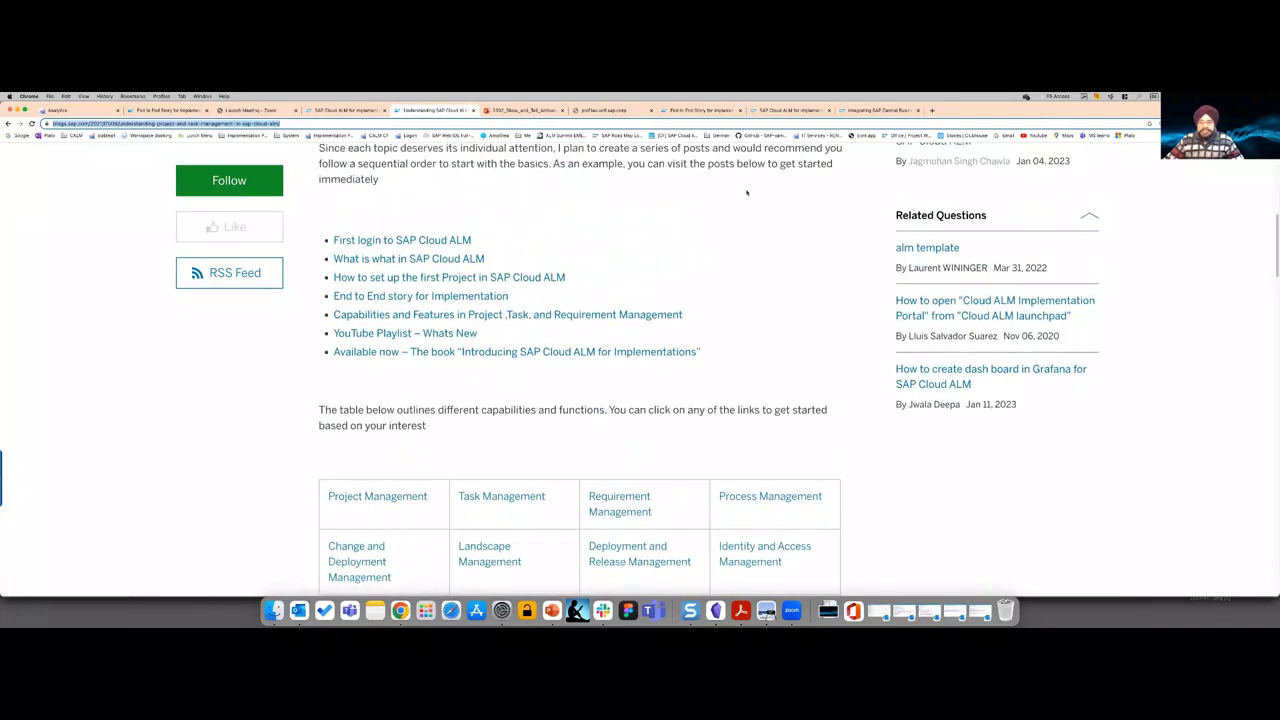
scroll(315, 152, up, 4)
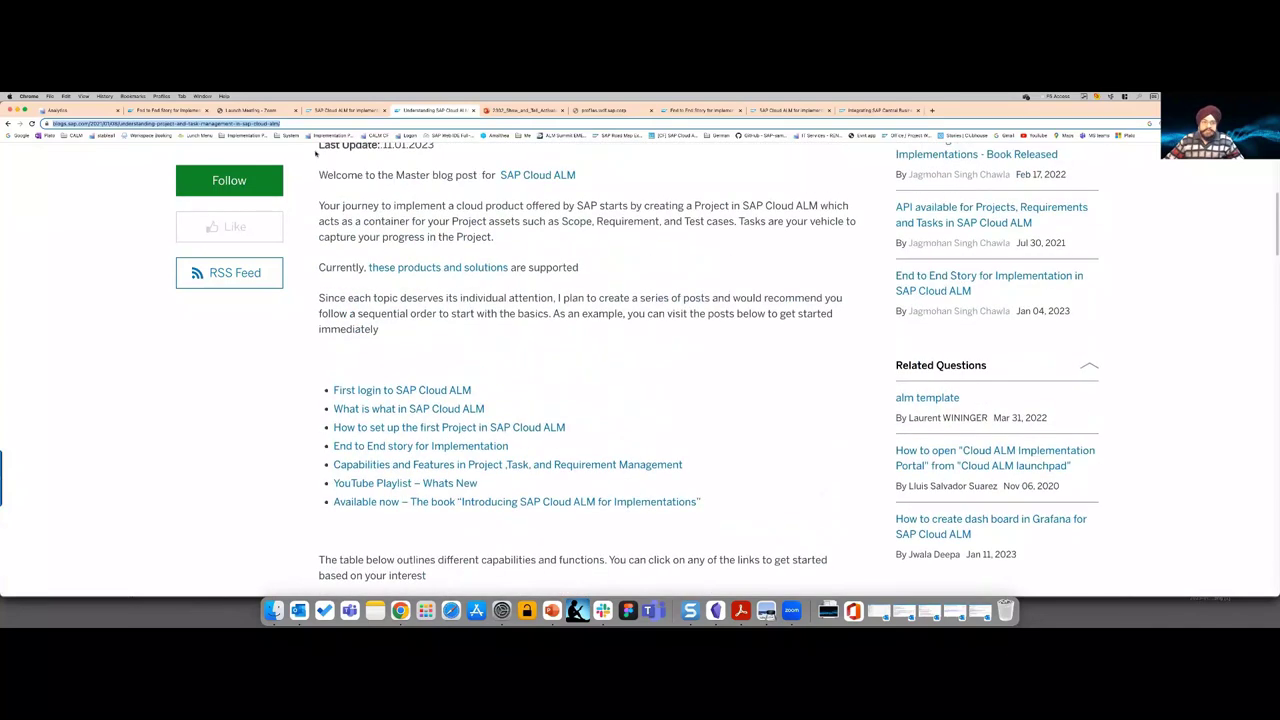
right_click(395, 485)
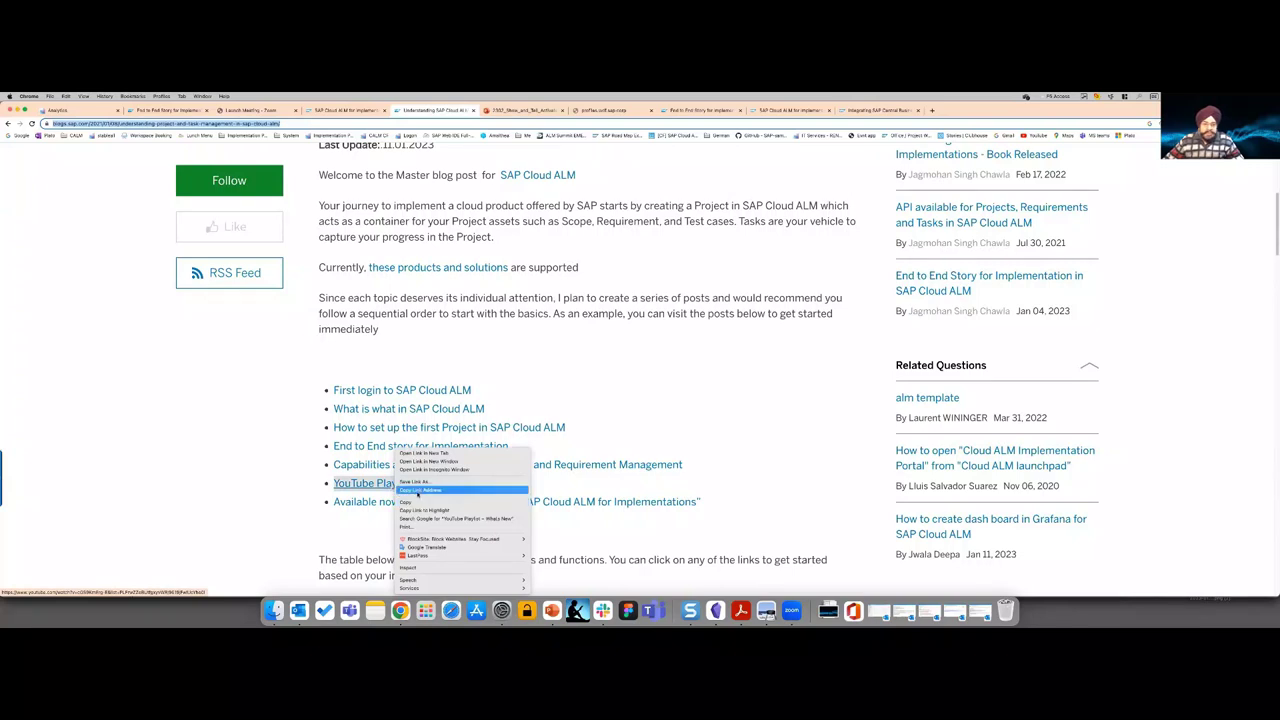
click(436, 490)
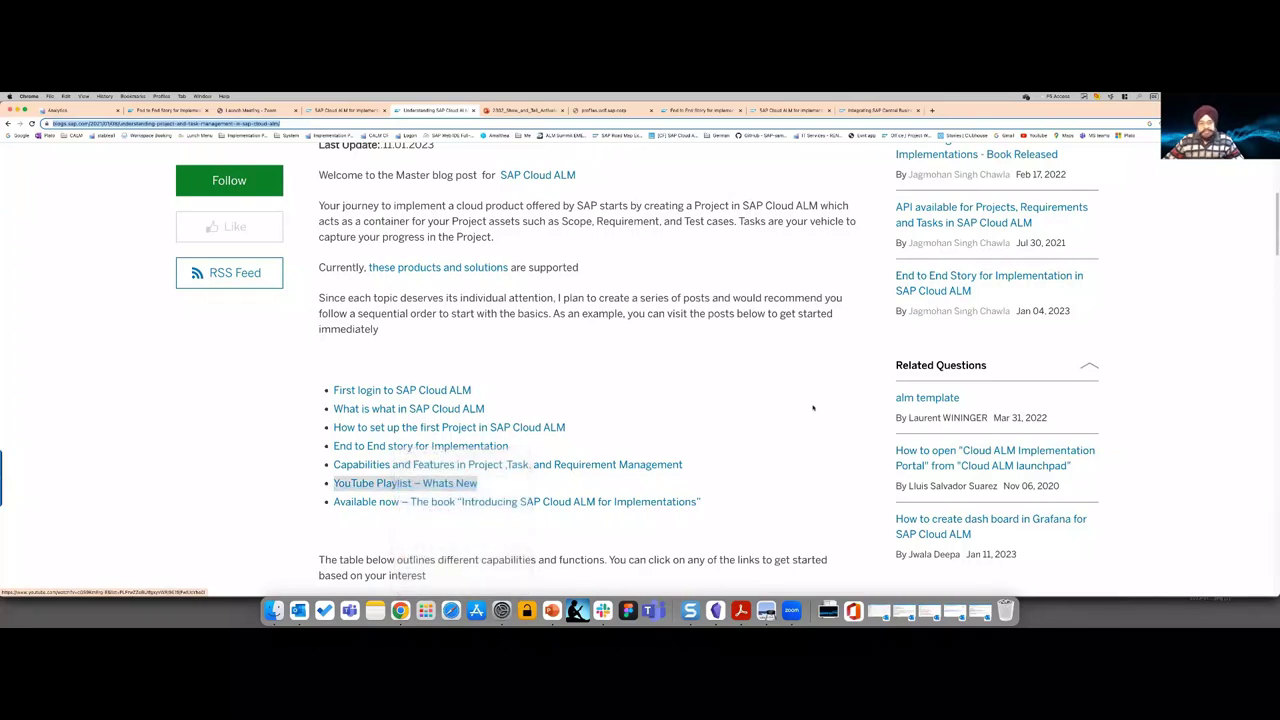
key(super+Tab)
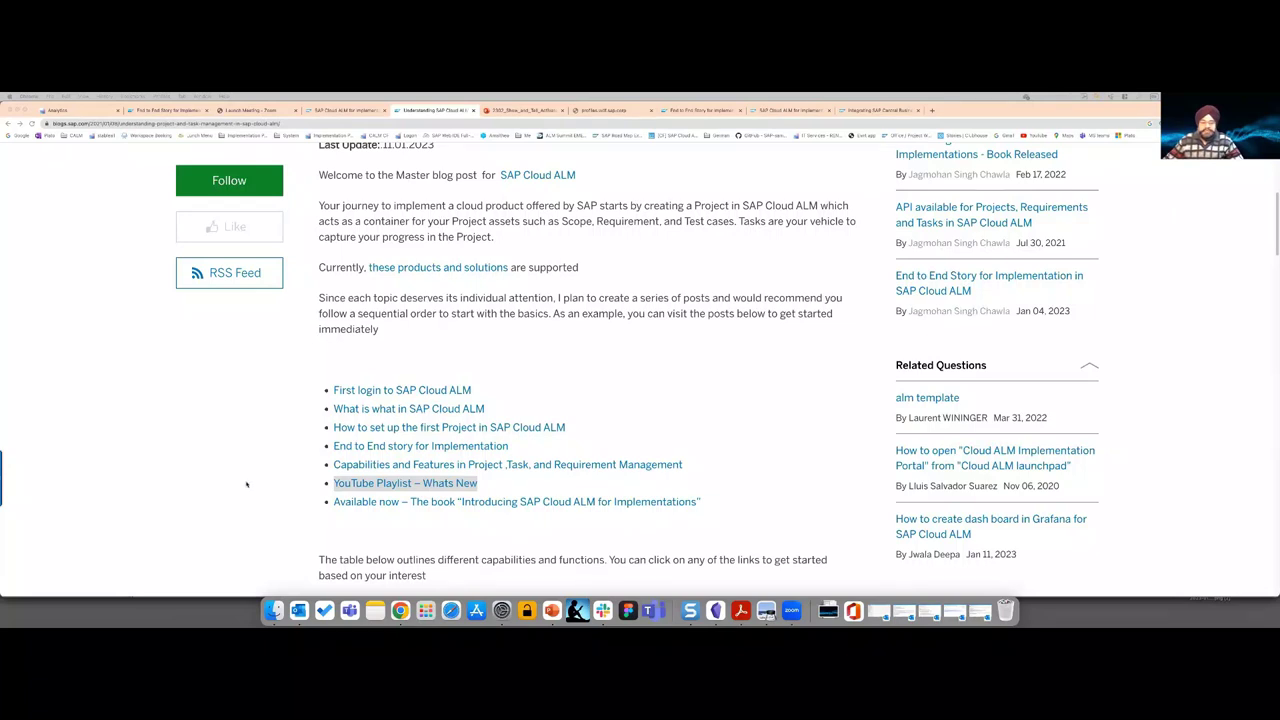
key(super+Tab)
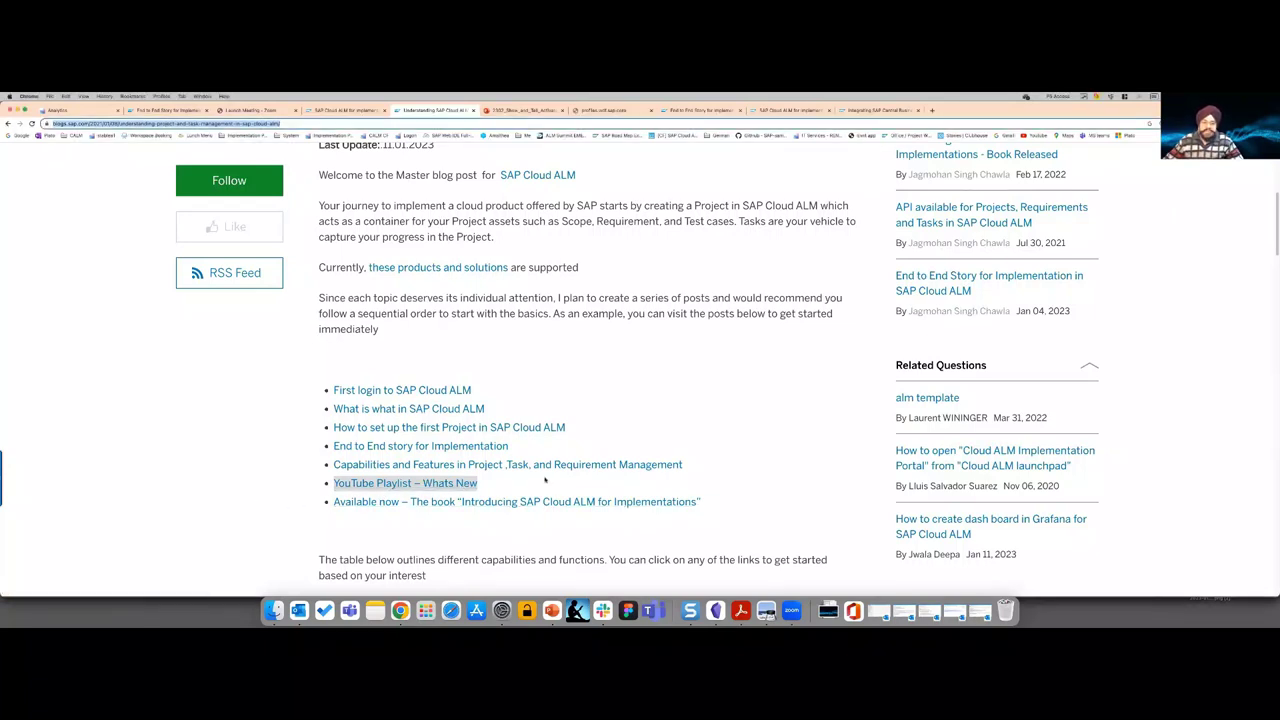
- Open the Change and Deployment Management post from the capabilities table and examine its content through to the section on assigning user stories
scroll(660, 441, down, 5)
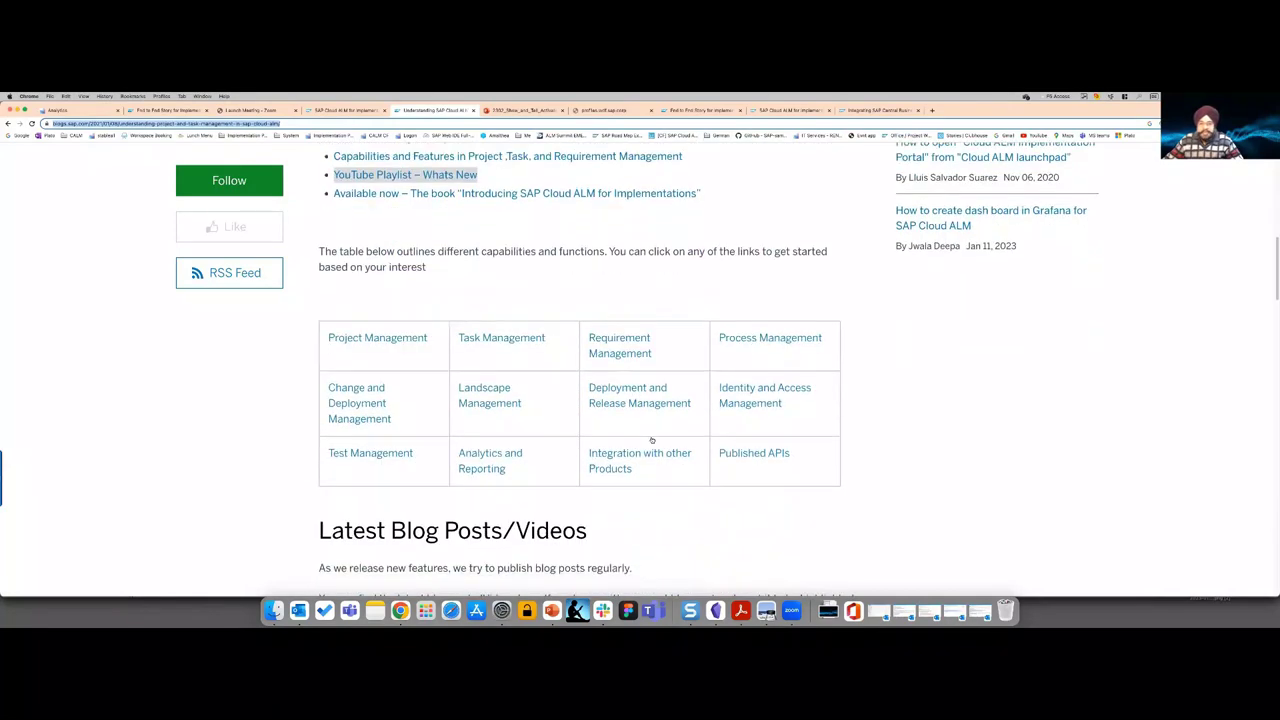
scroll(636, 449, down, 1)
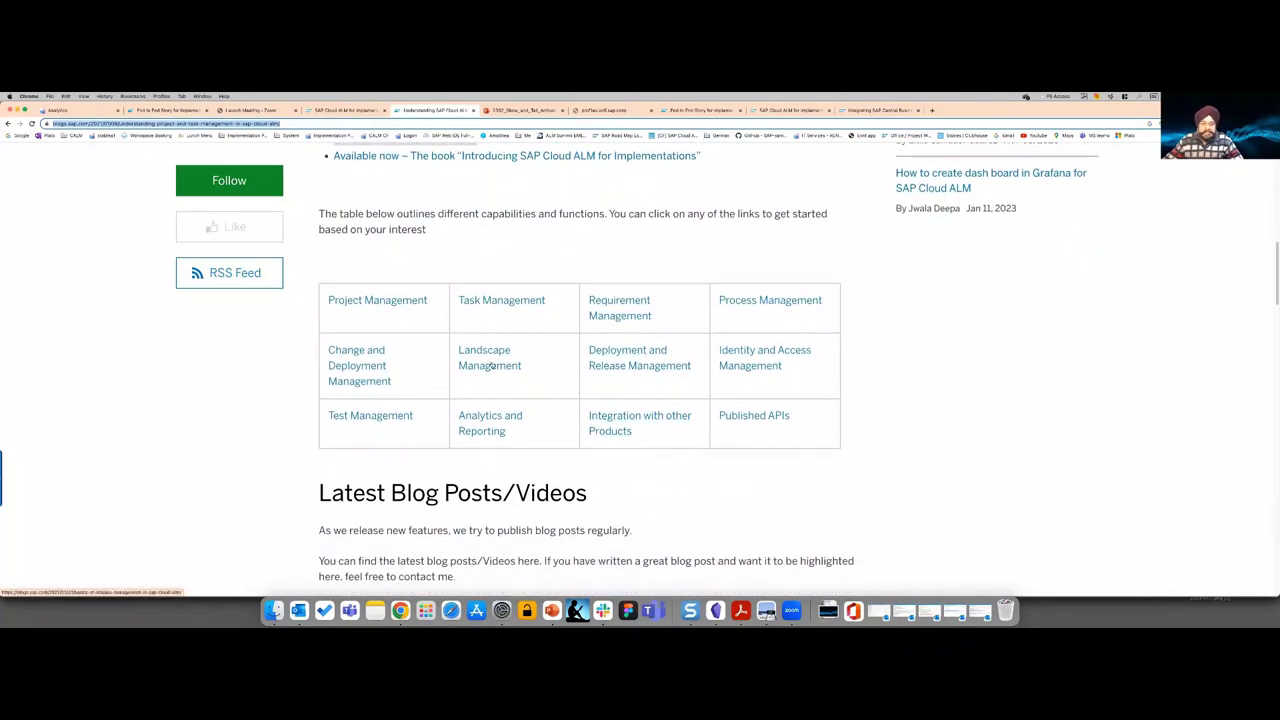
click(358, 382)
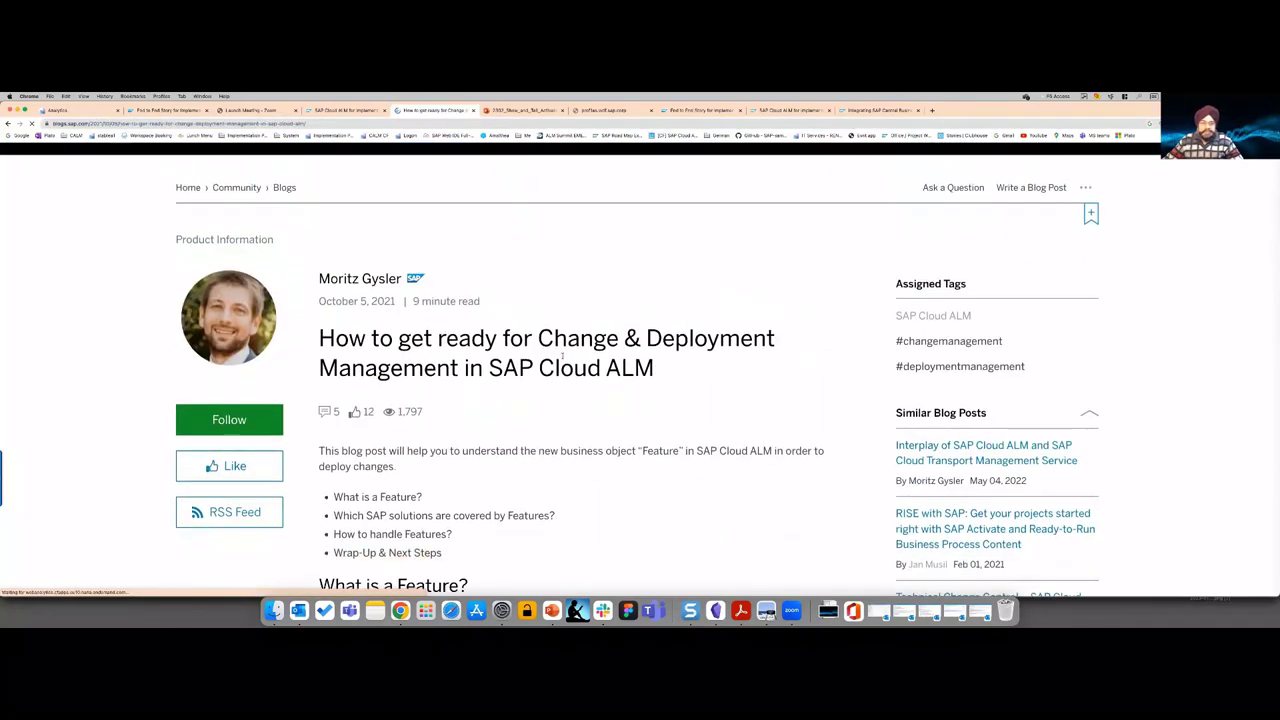
scroll(563, 355, down, 2)
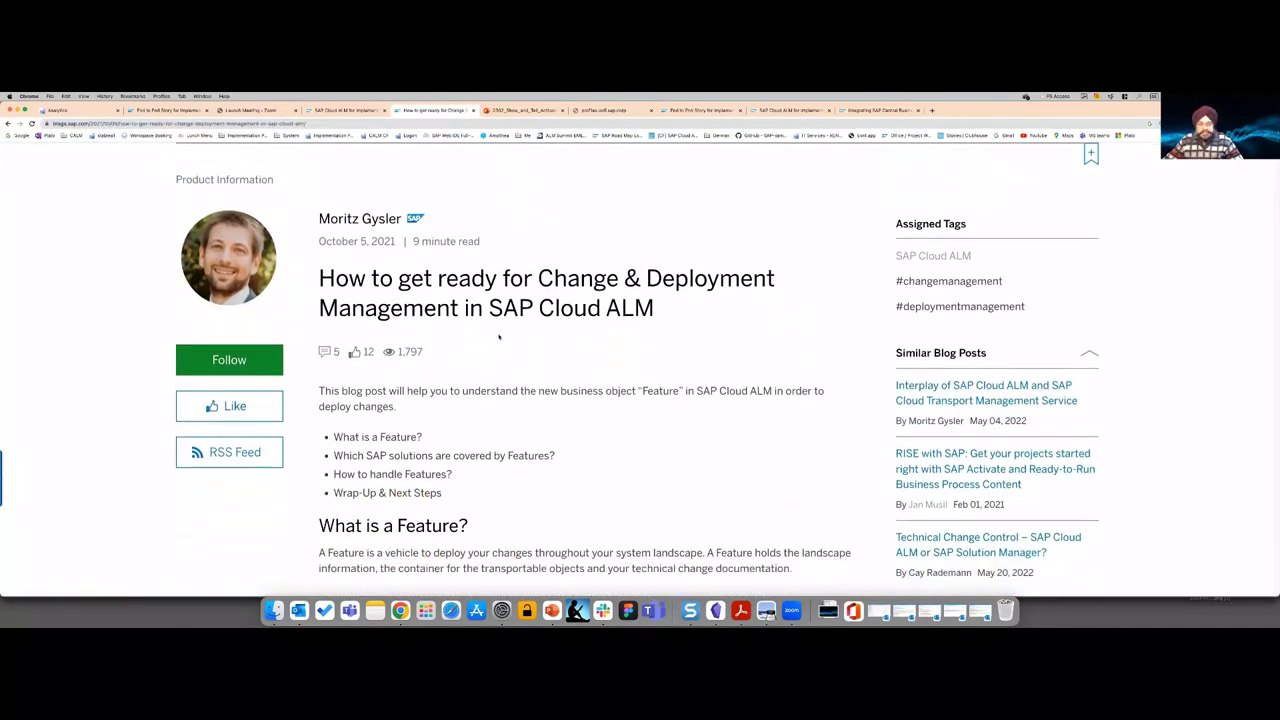
scroll(498, 337, down, 5)
scroll(498, 342, down, 20)
scroll(497, 342, down, 20)
scroll(497, 342, down, 20)
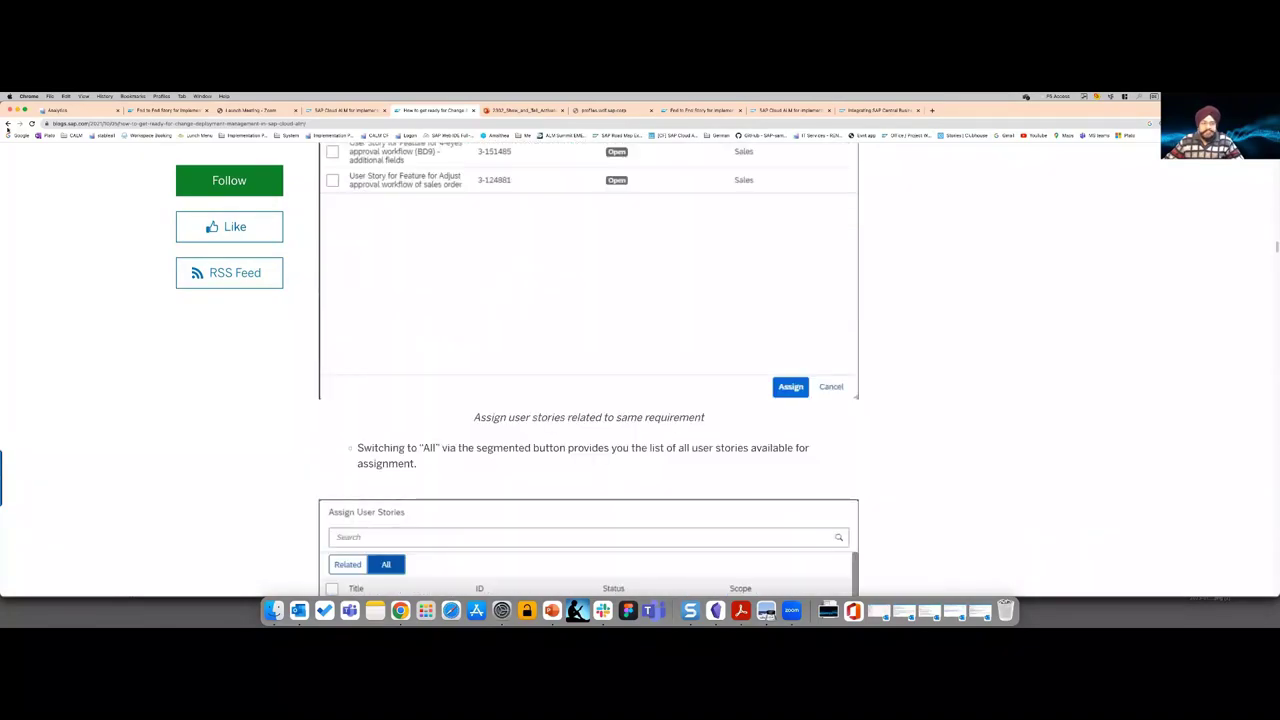